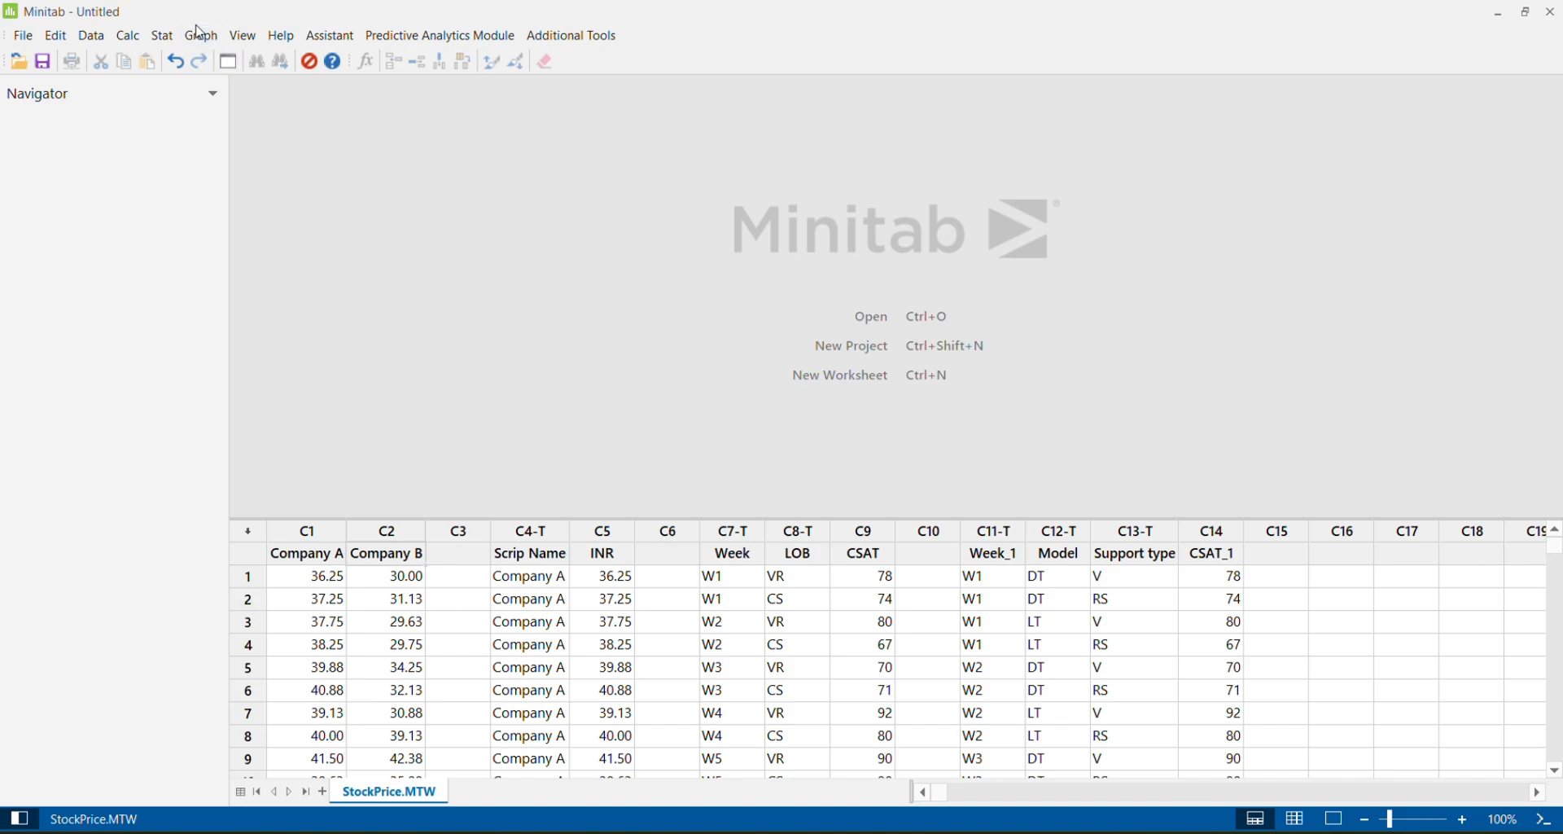
Start a simple time series plot with Company A as its series
click(199, 35)
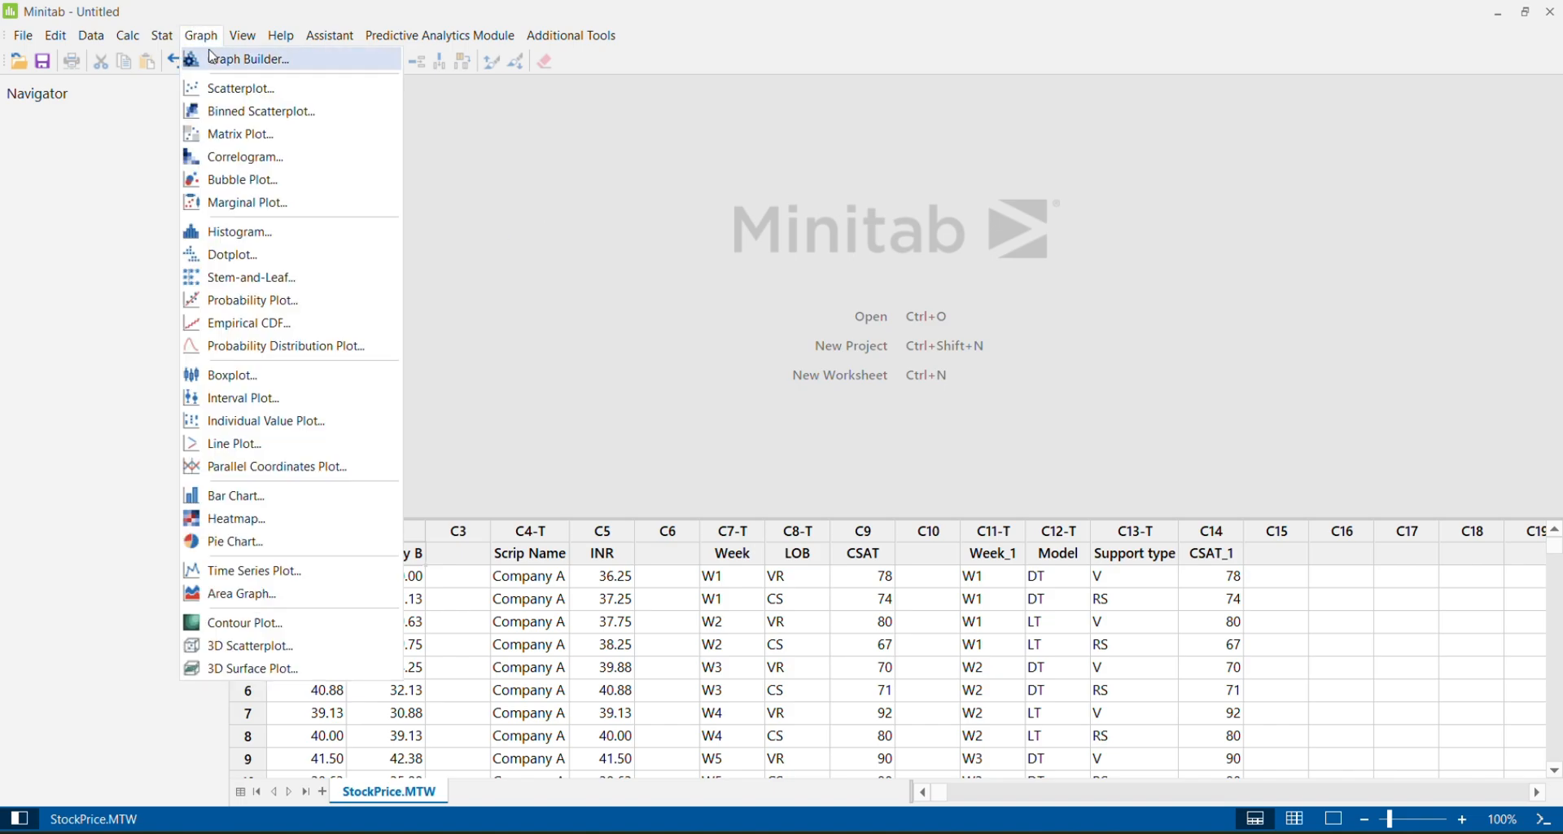
click(288, 579)
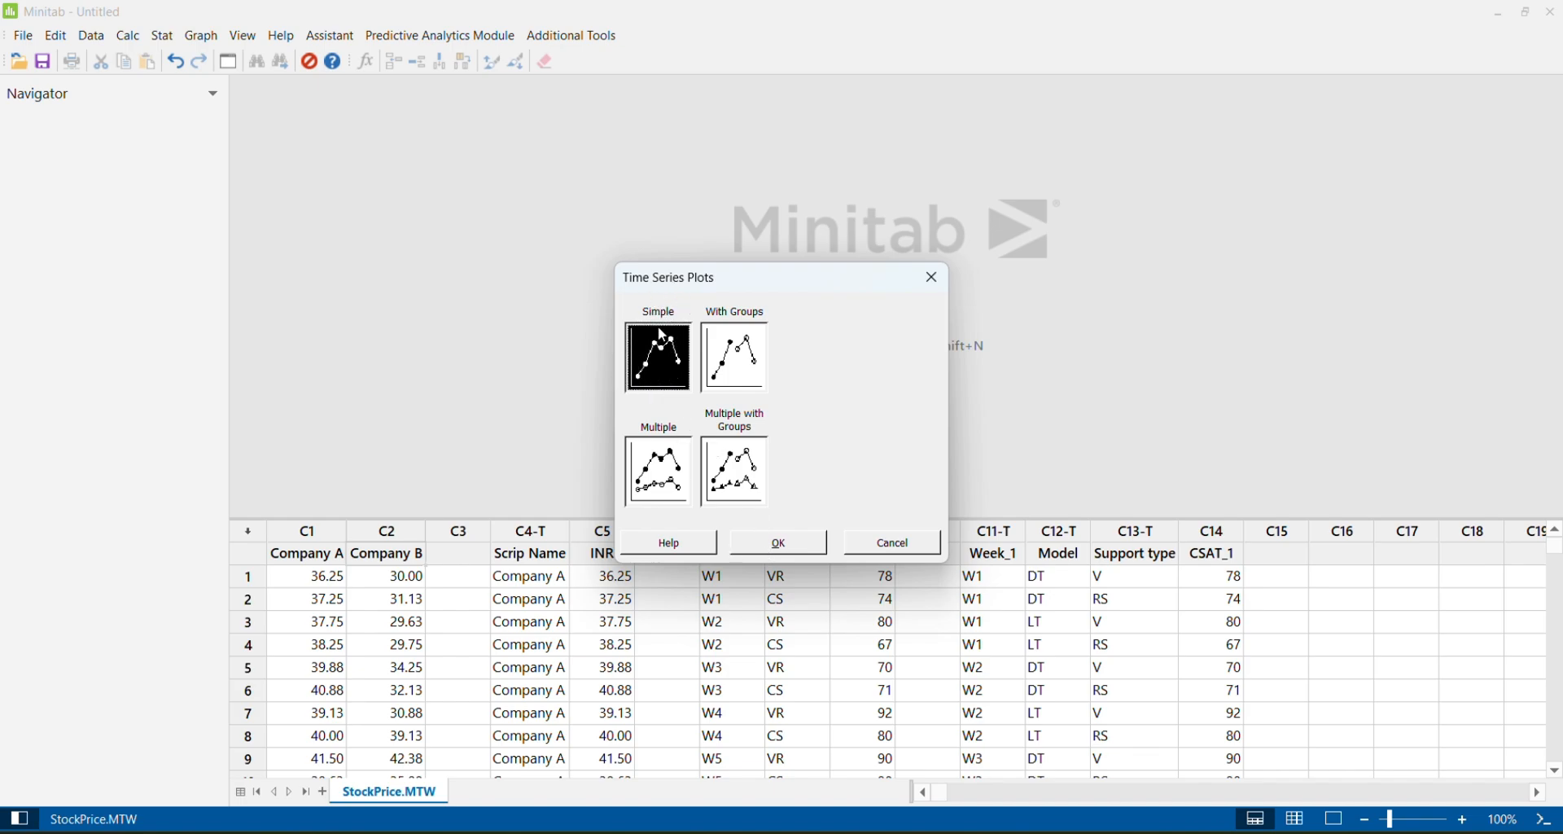
click(781, 544)
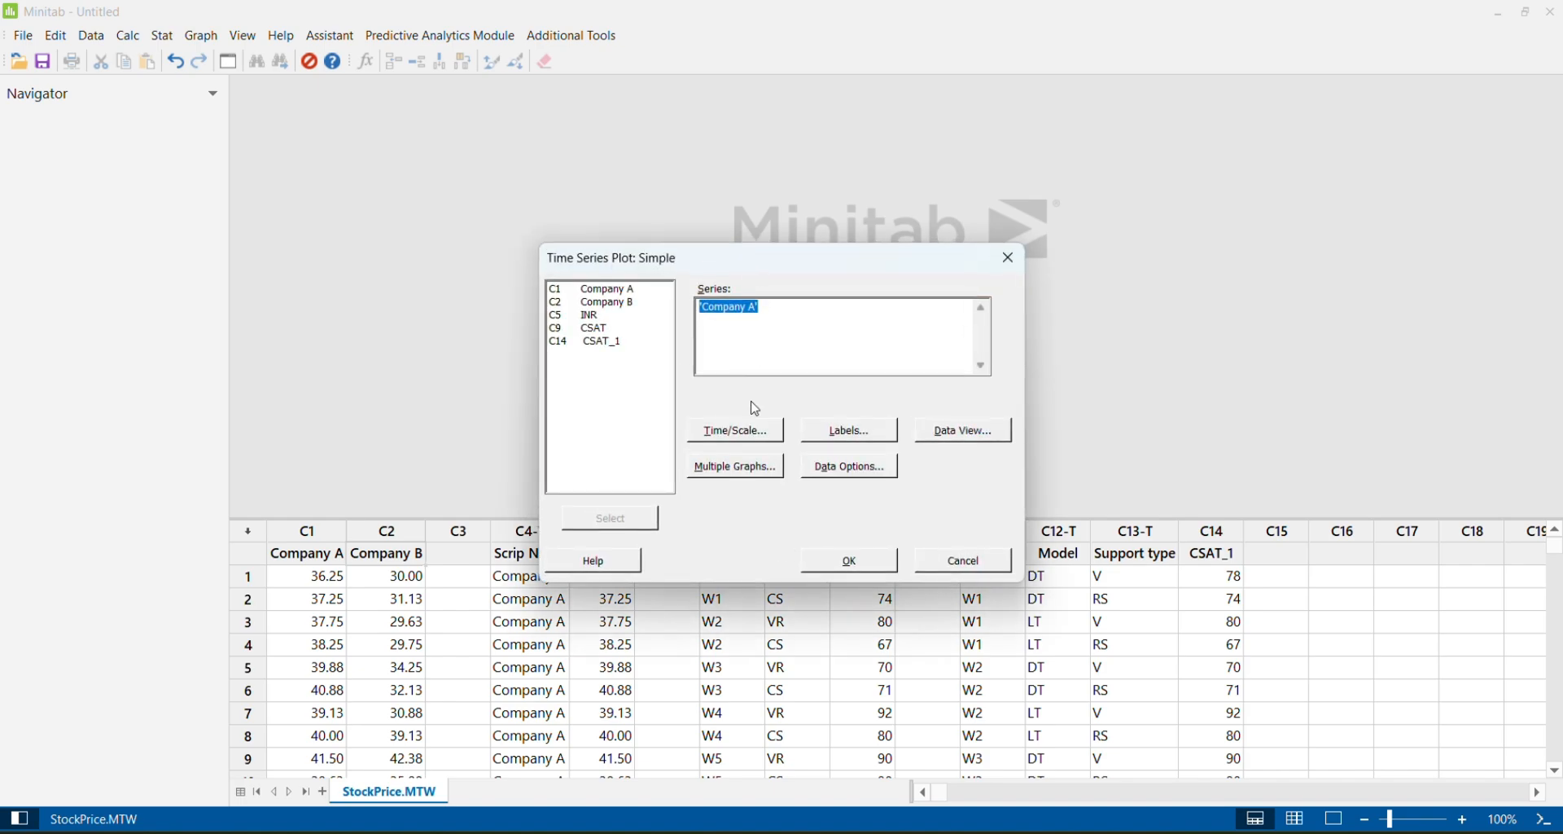
key(Delete)
double_click(613, 291)
Set the time scale to Index with a start value of 1 and create the Company A time series plot
click(727, 437)
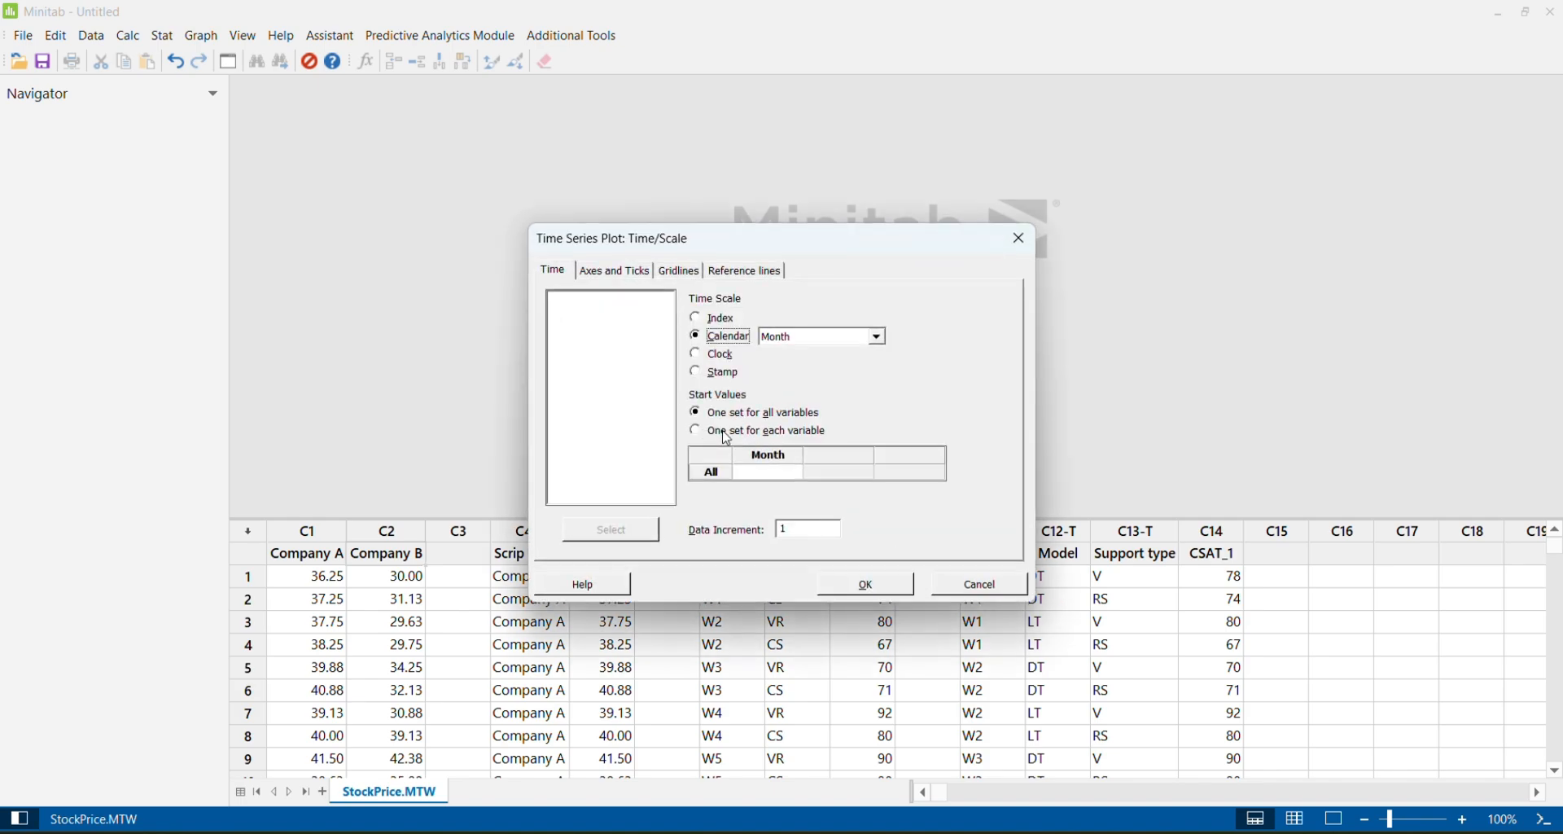
click(717, 319)
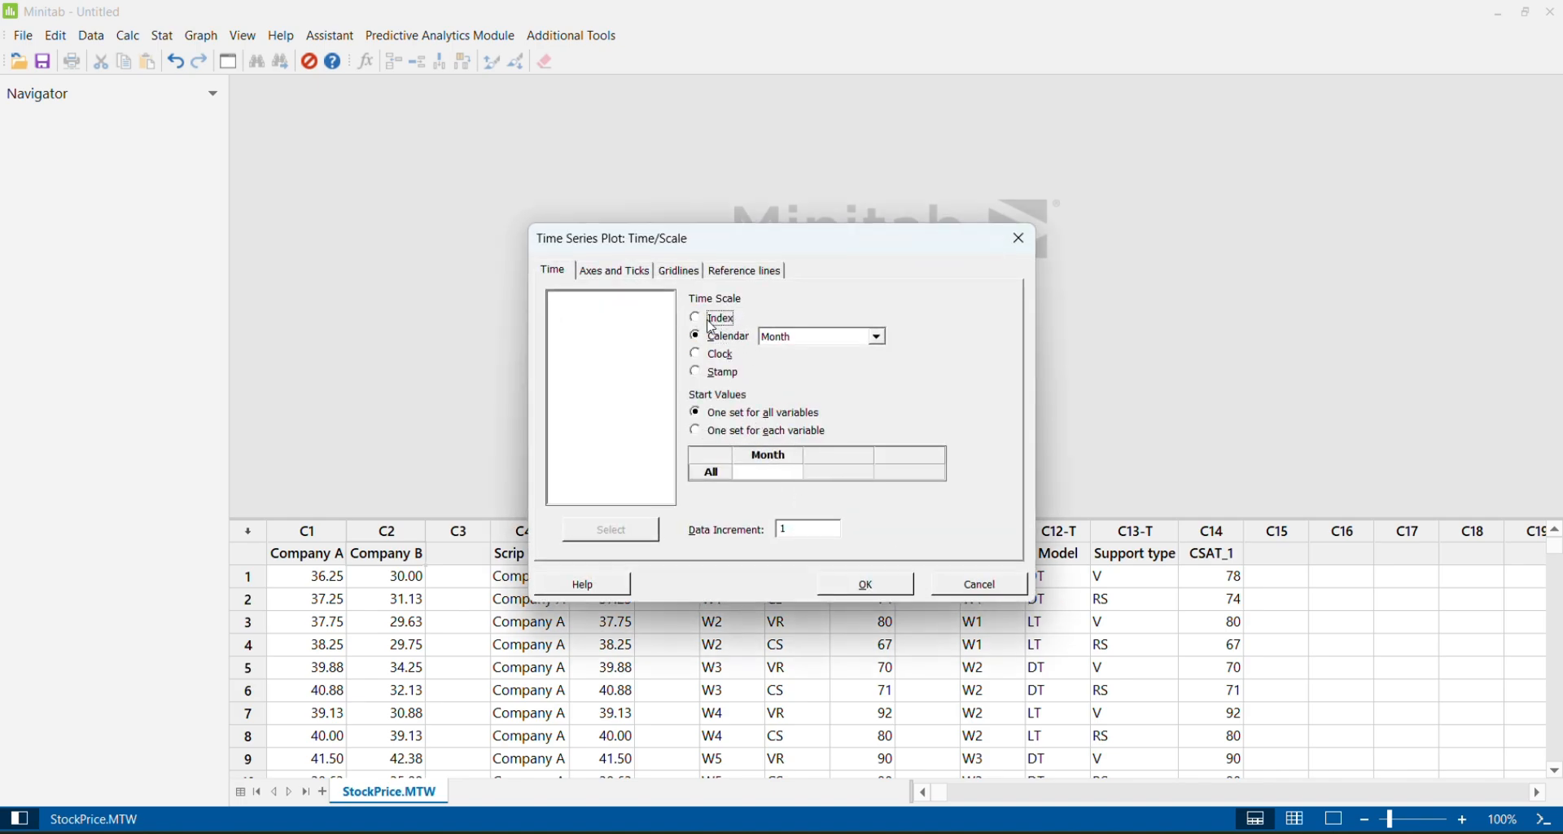
click(784, 473)
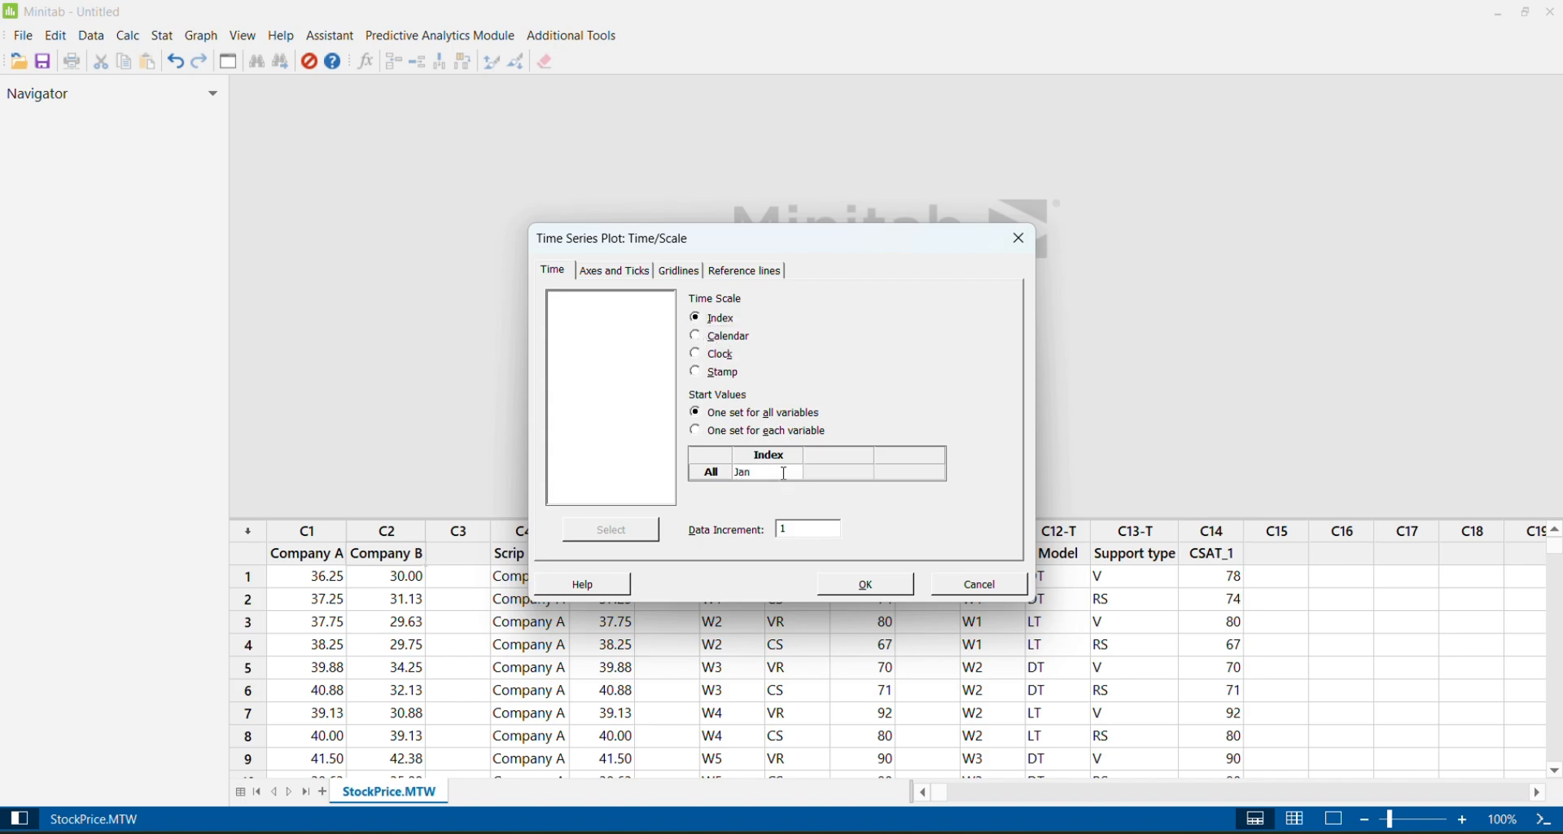
click(885, 597)
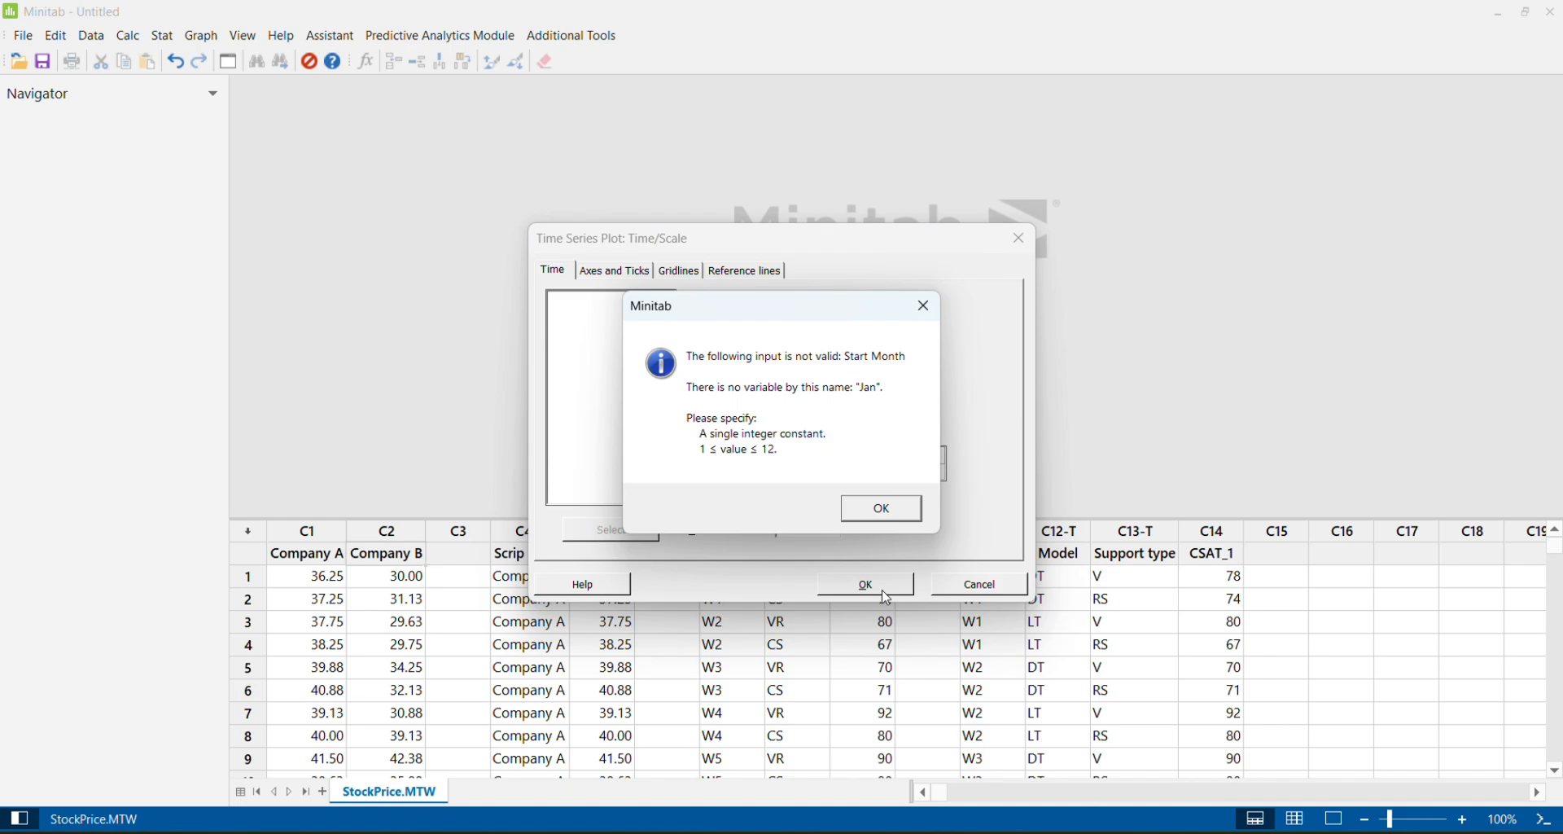
click(883, 509)
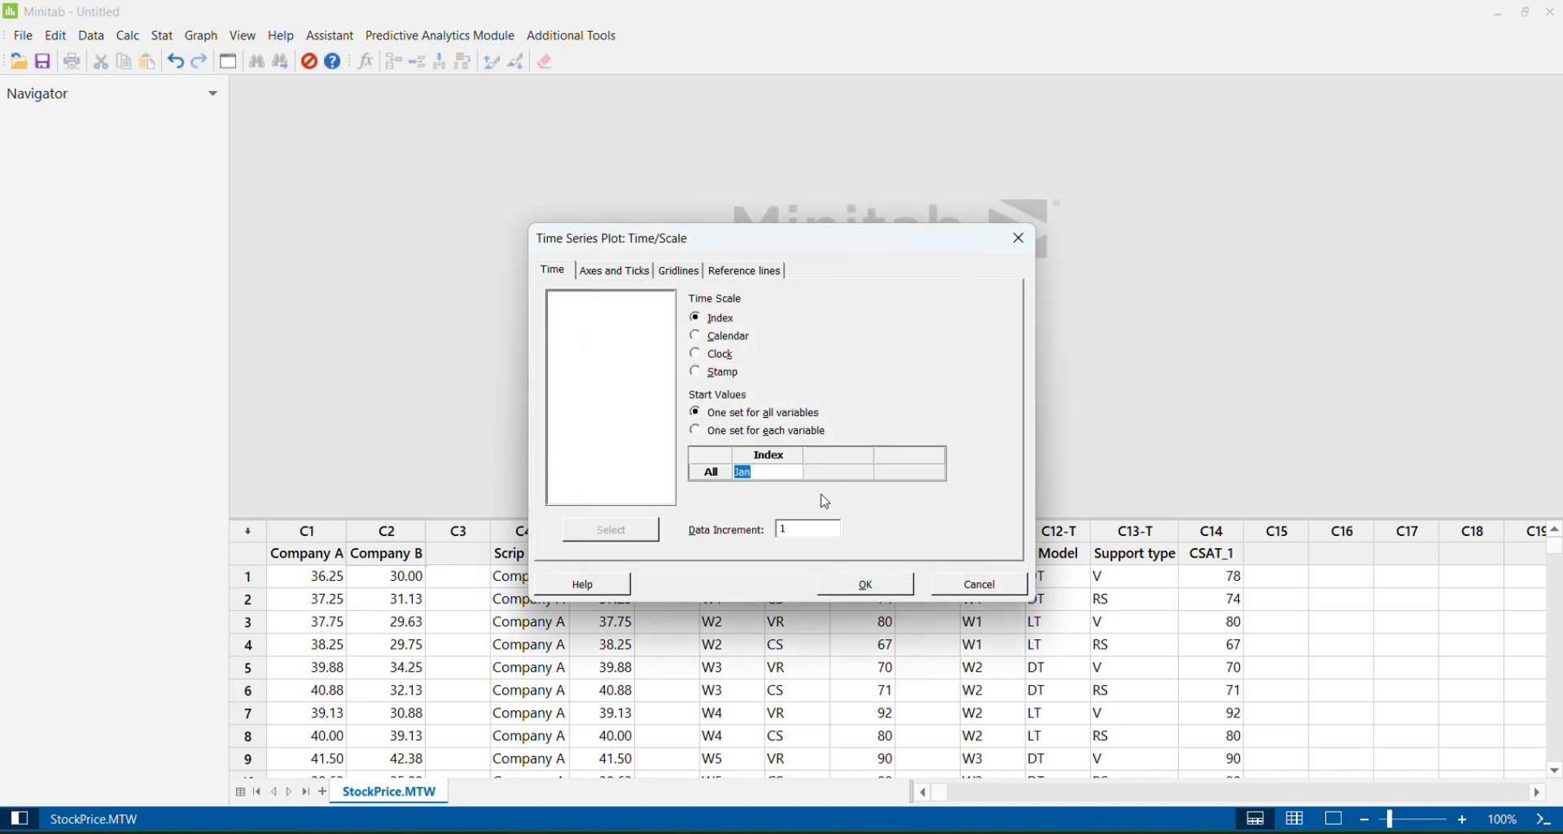
text(1)
click(877, 584)
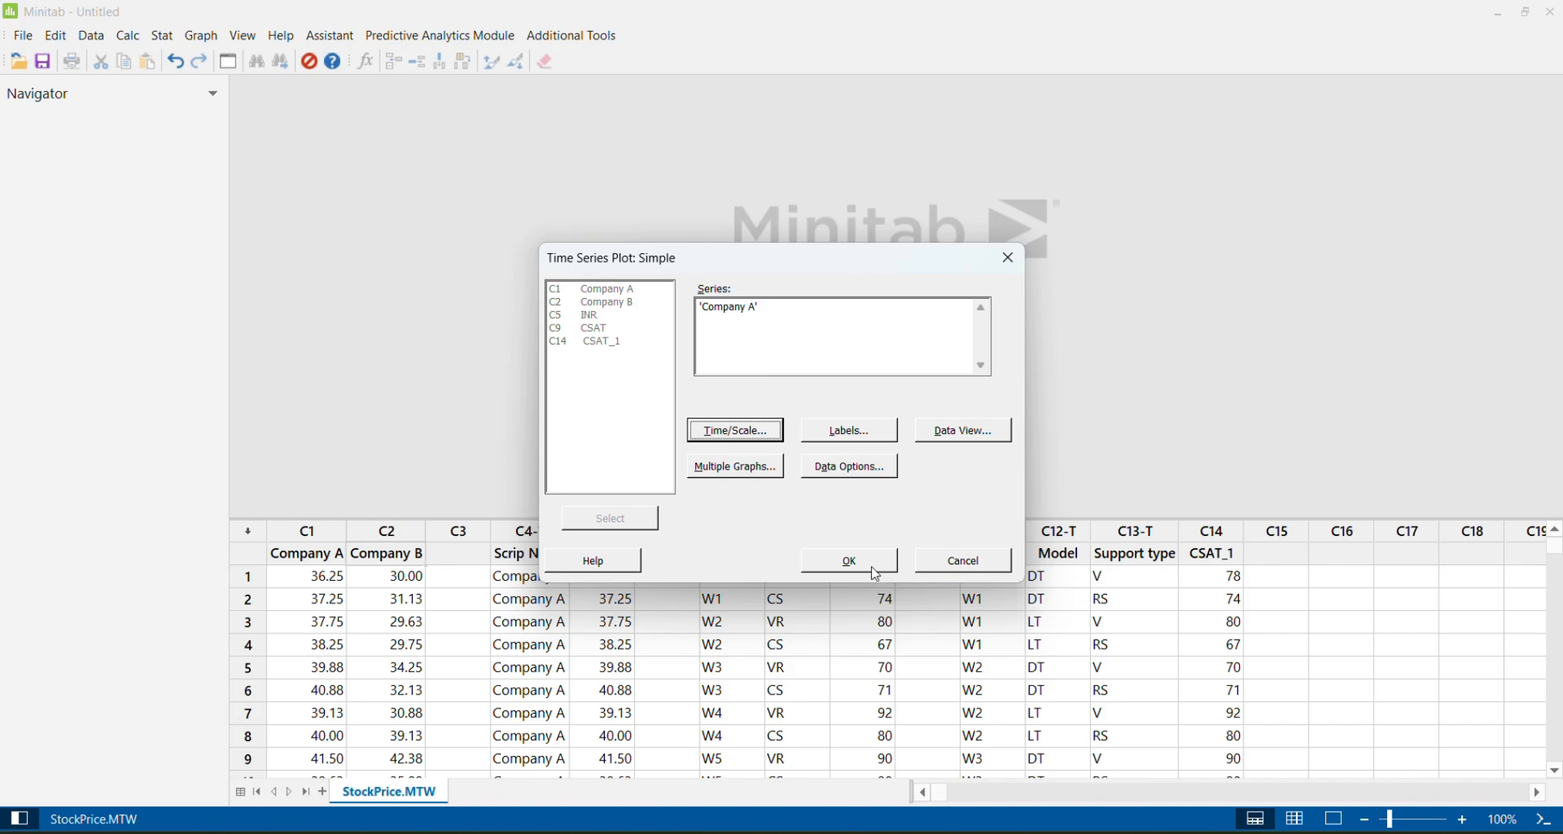
click(876, 574)
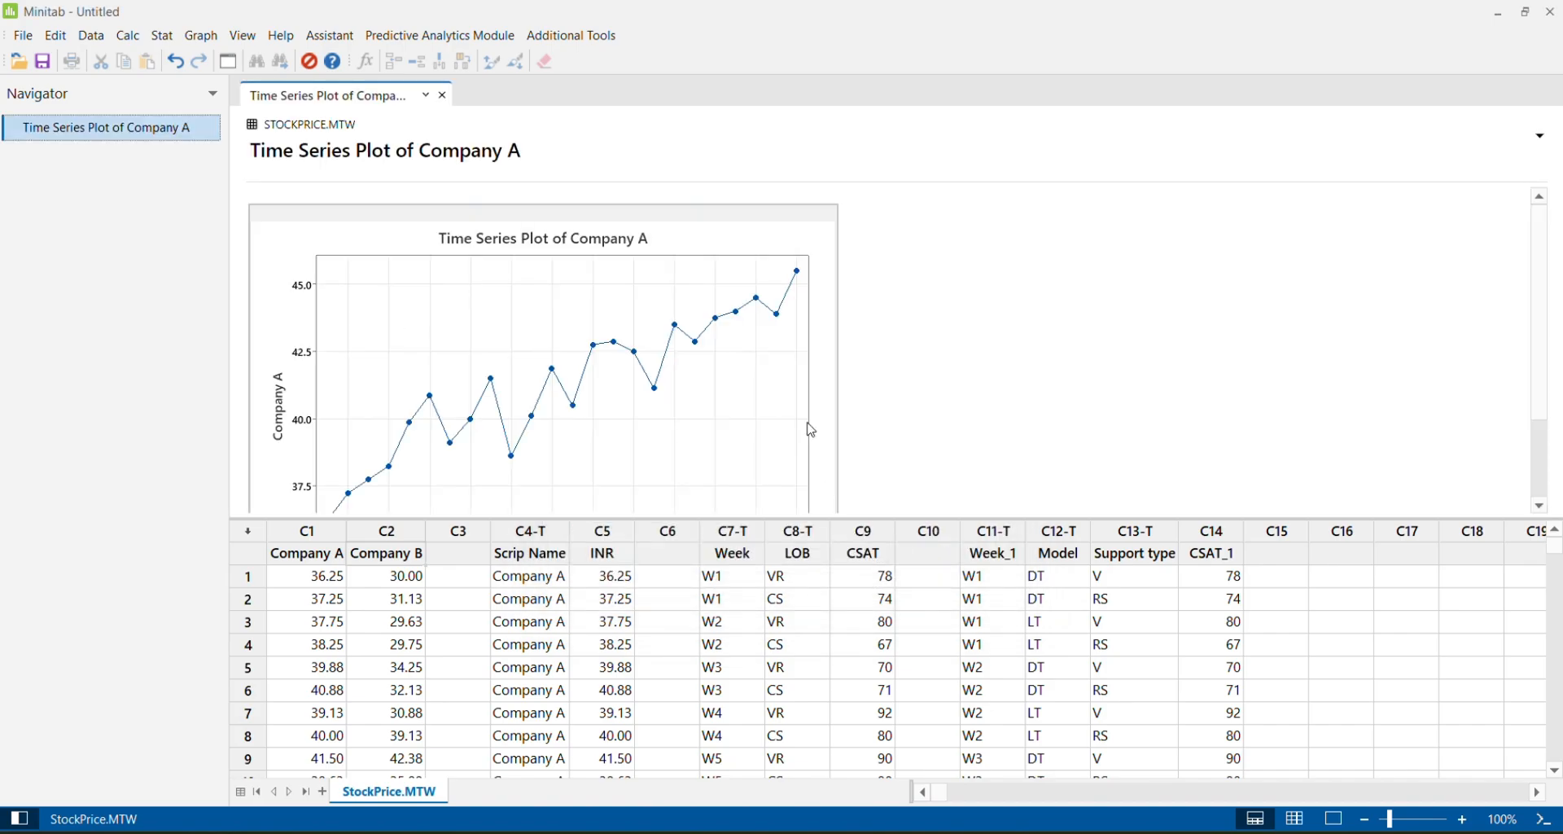
Examine the index-based Company A plot at full-screen size, then close the enlarged view
double_click(819, 351)
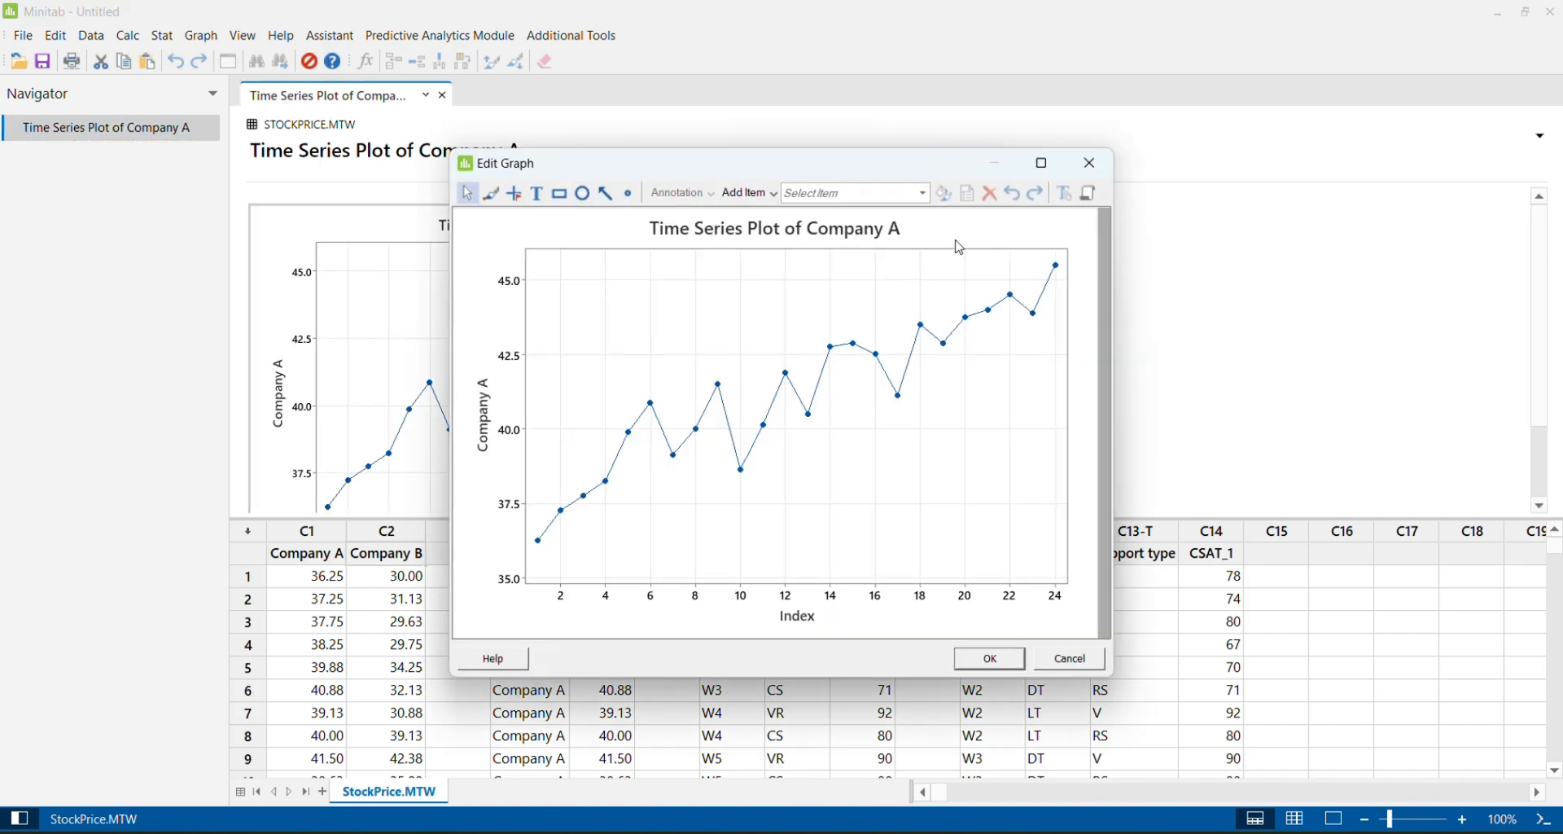
click(1041, 163)
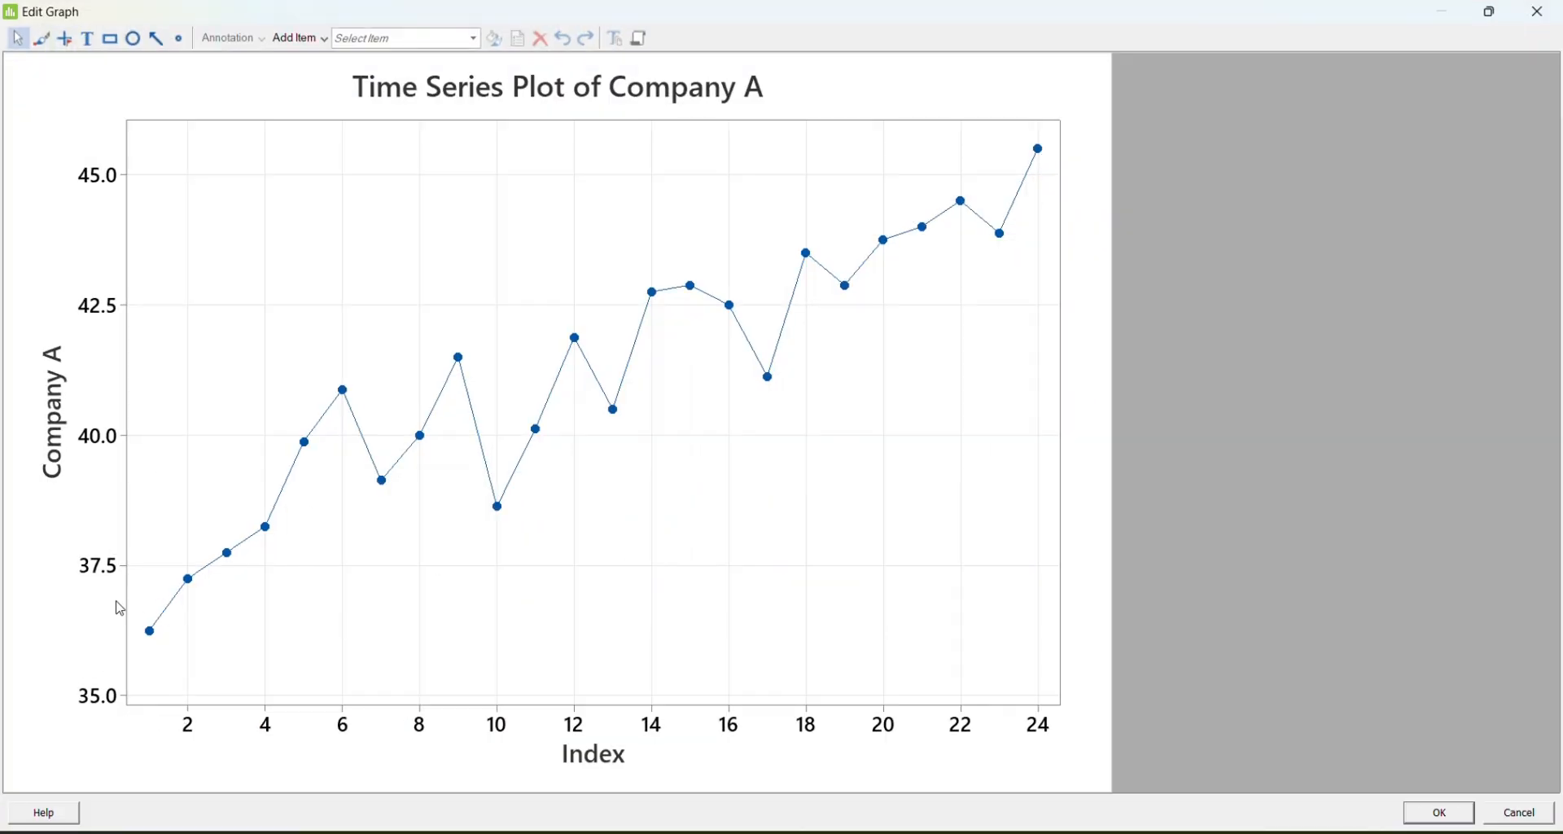
click(1546, 16)
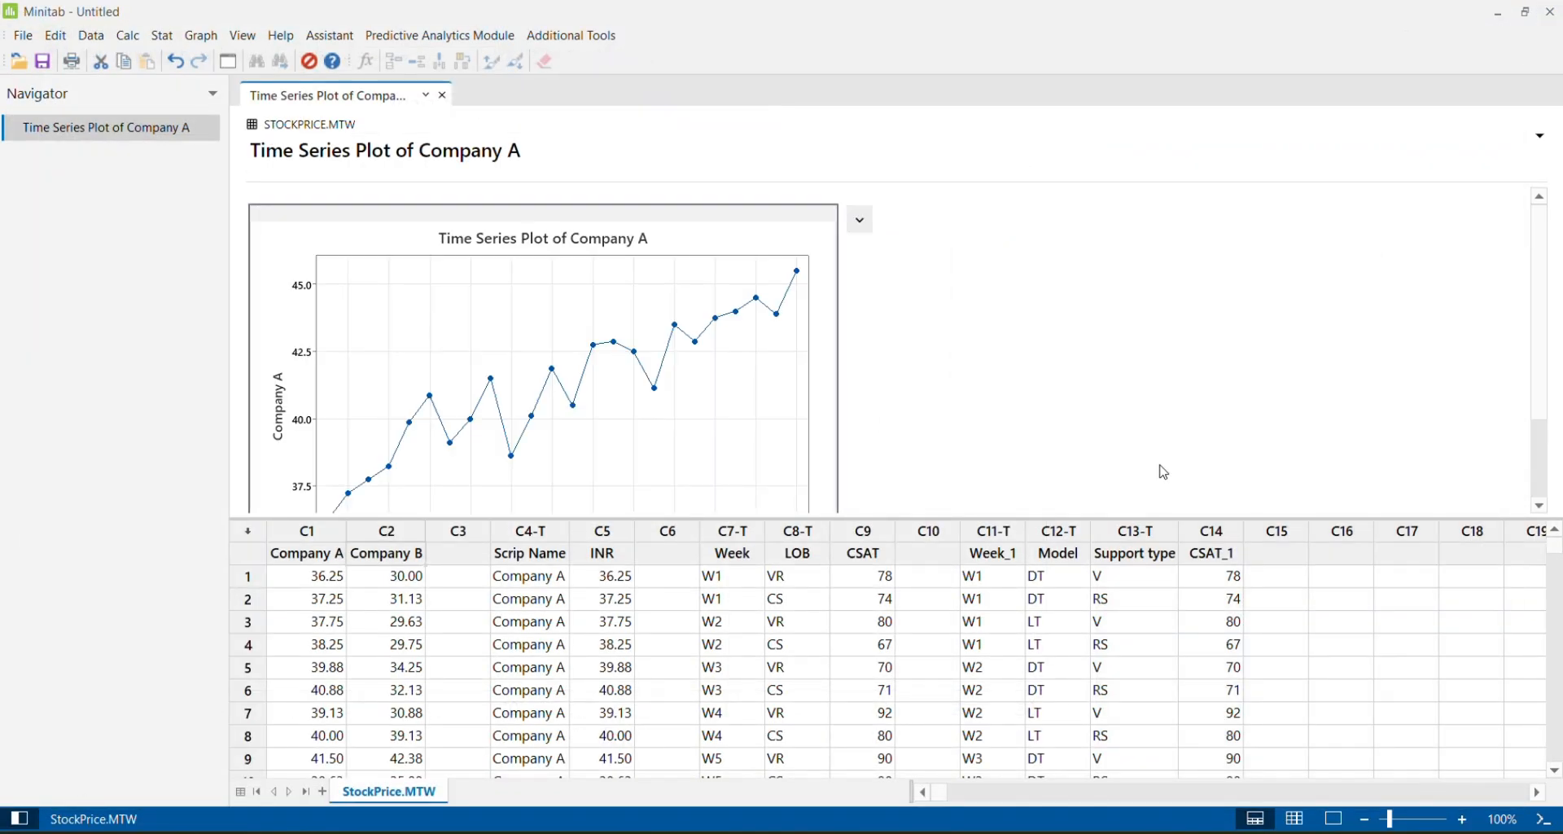
Create another Company A time series plot with the index data increment set to 3
key(ctrl+e)
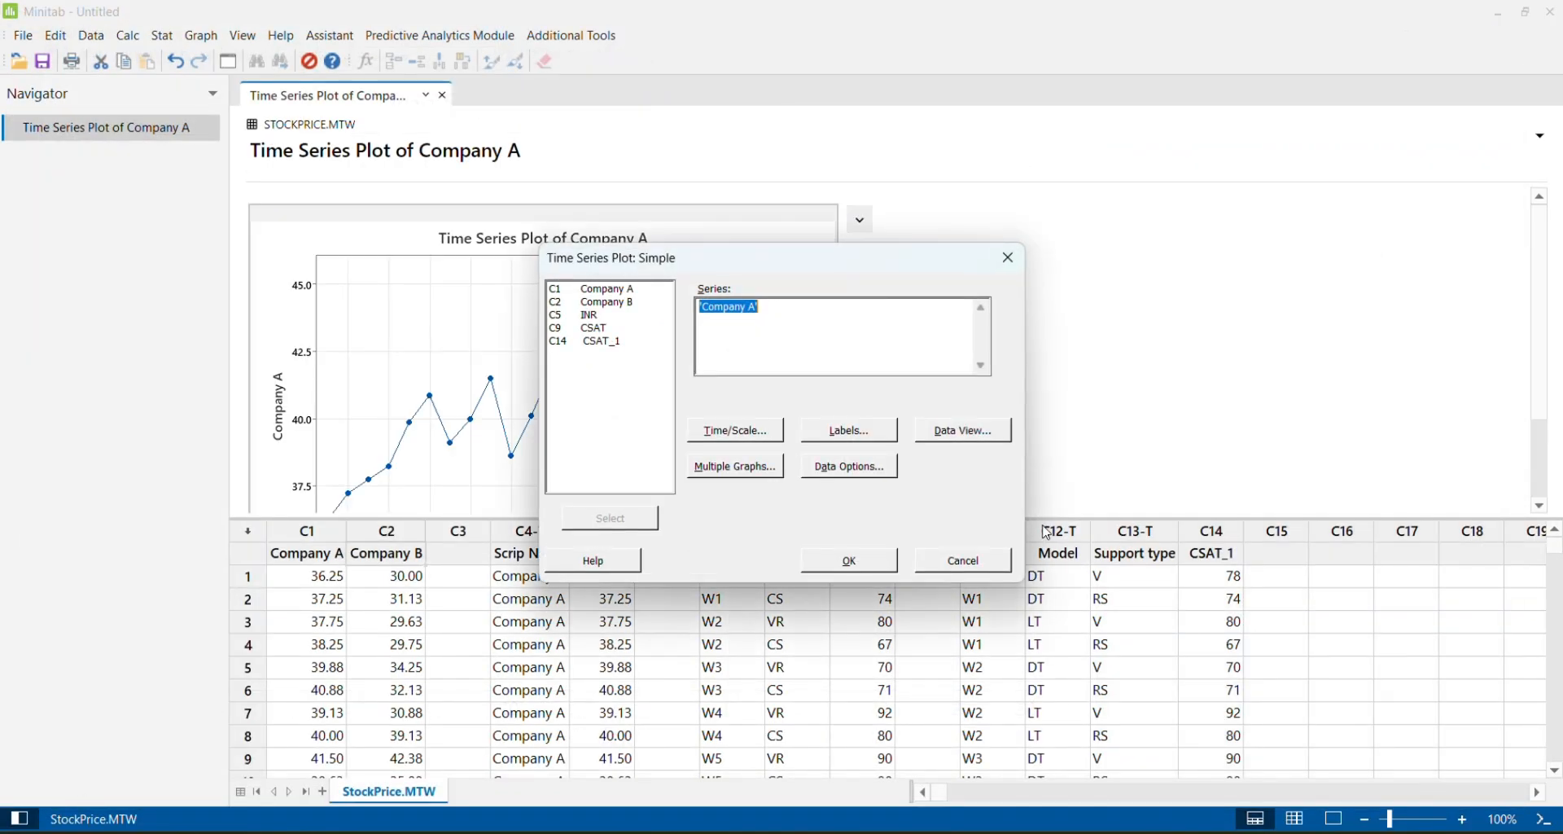
click(754, 432)
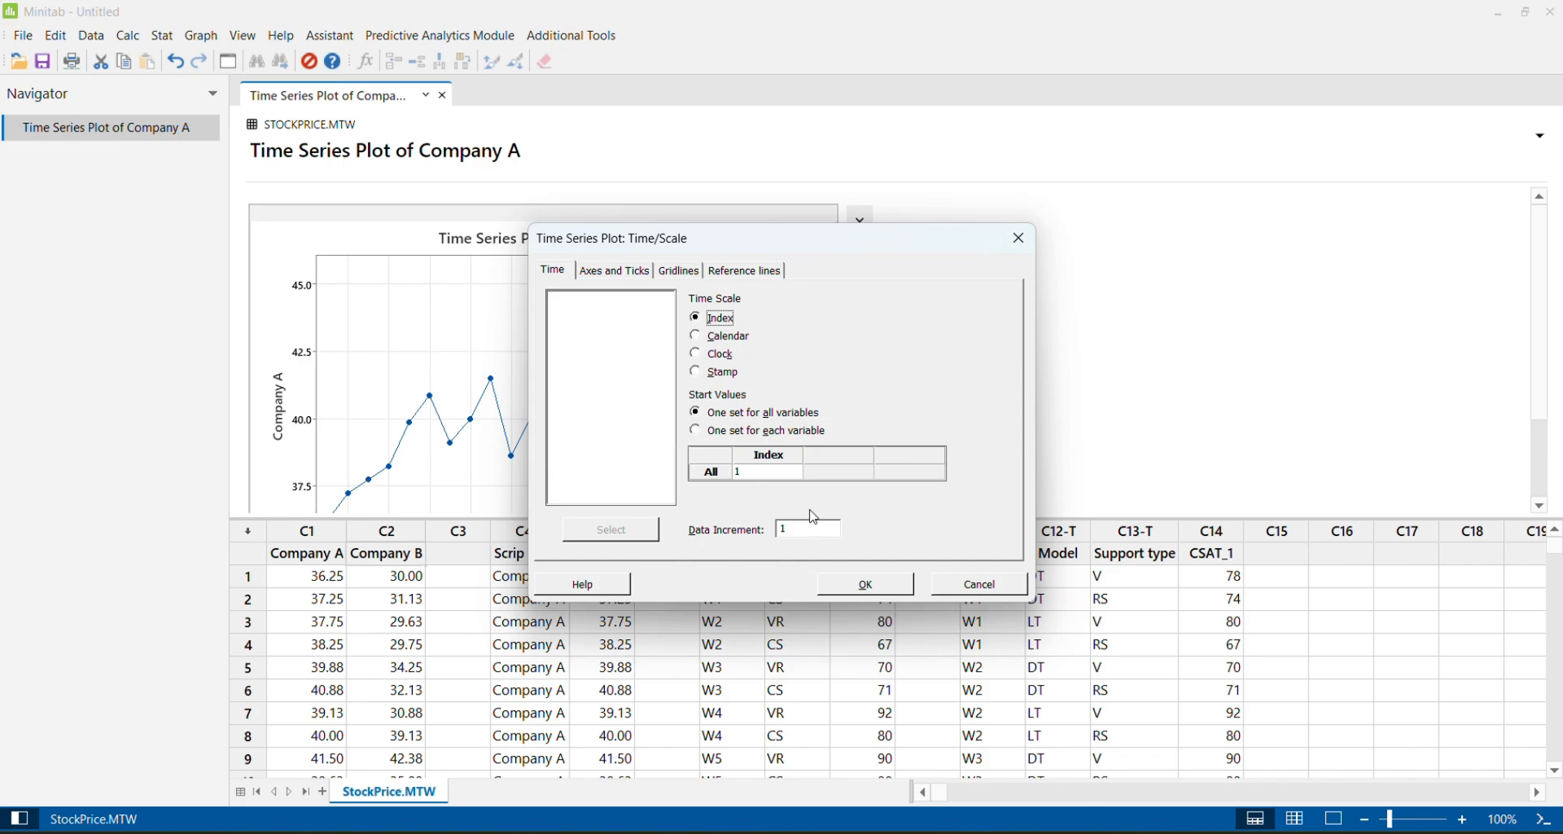
click(804, 528)
click(872, 586)
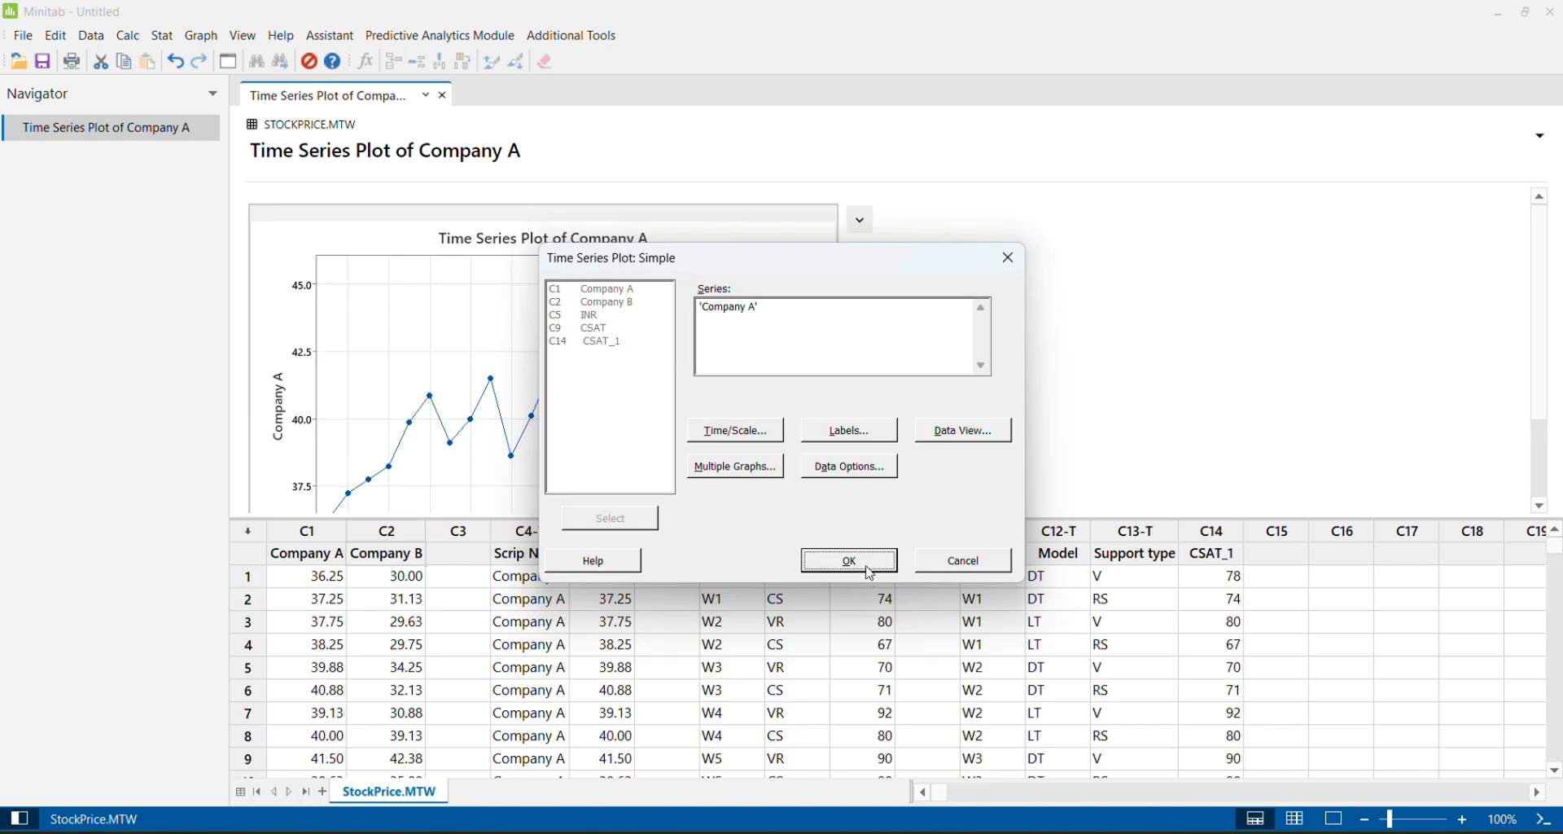
click(866, 562)
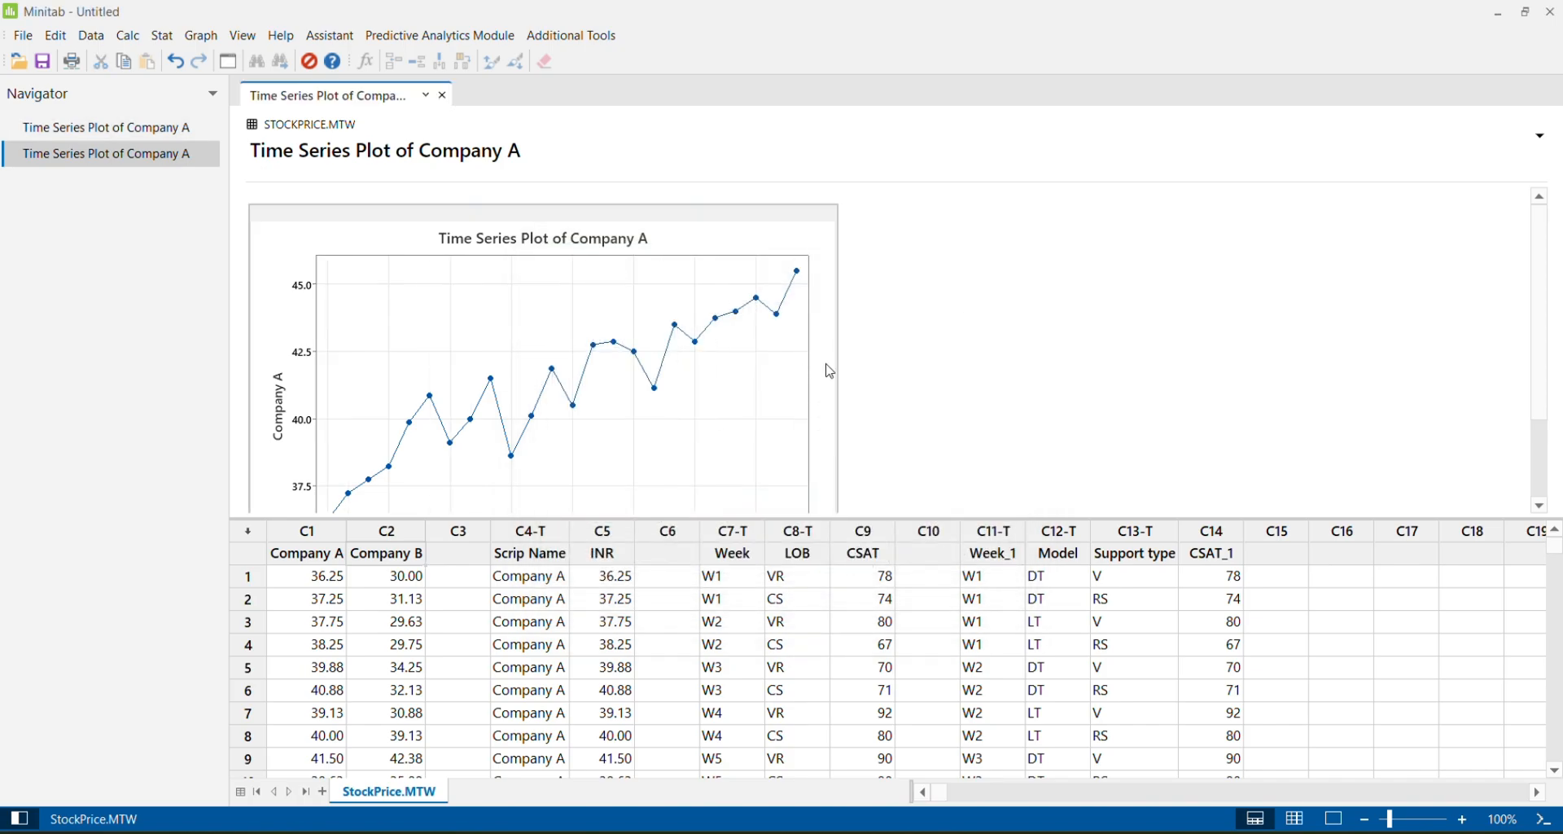
Enlarge the new Company A plot and compare its index axis labels with the worksheet rows
double_click(829, 371)
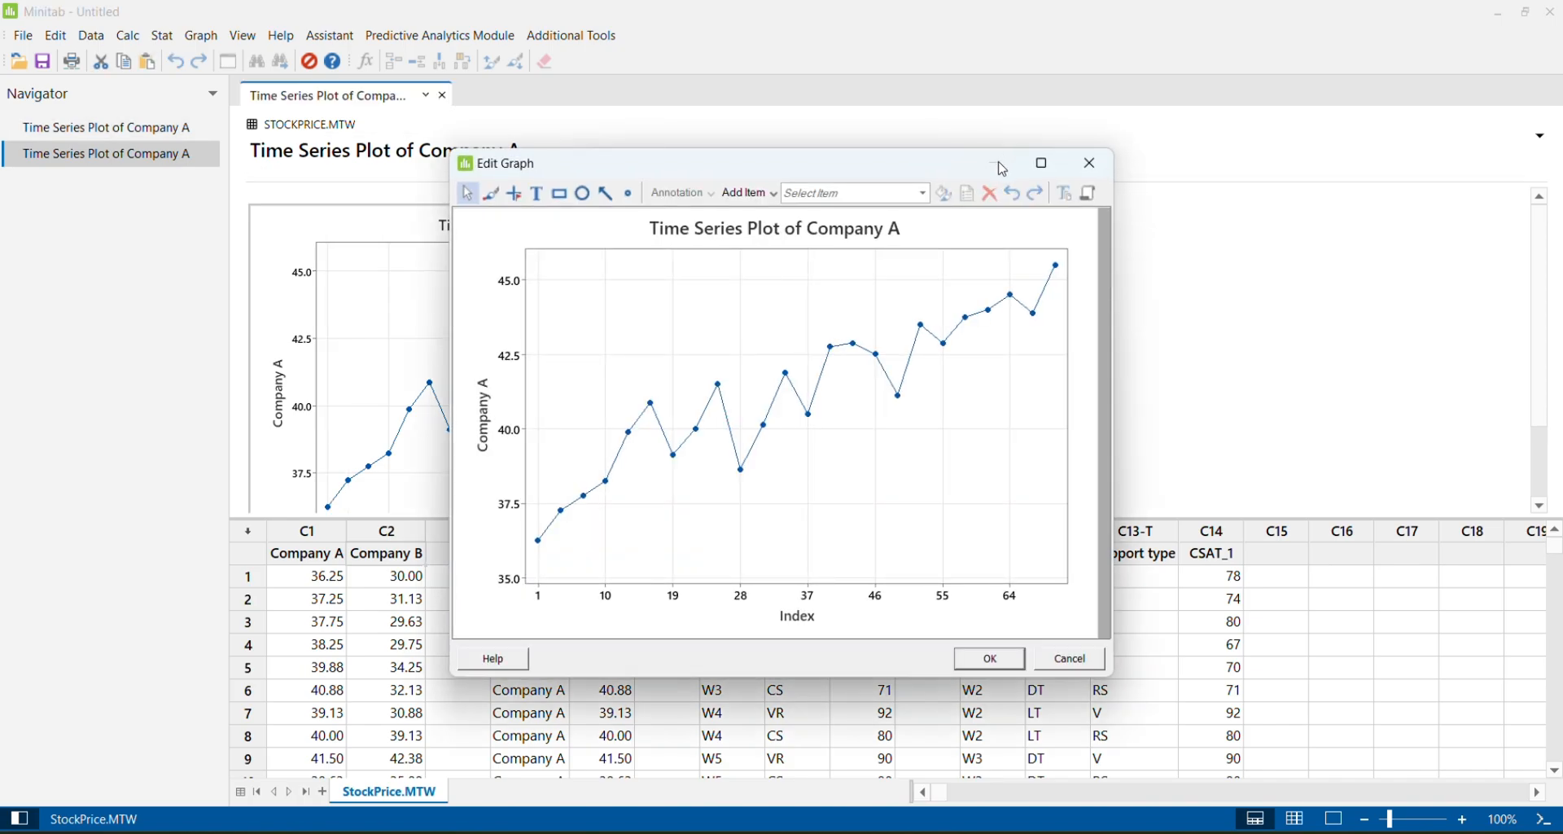
click(1041, 163)
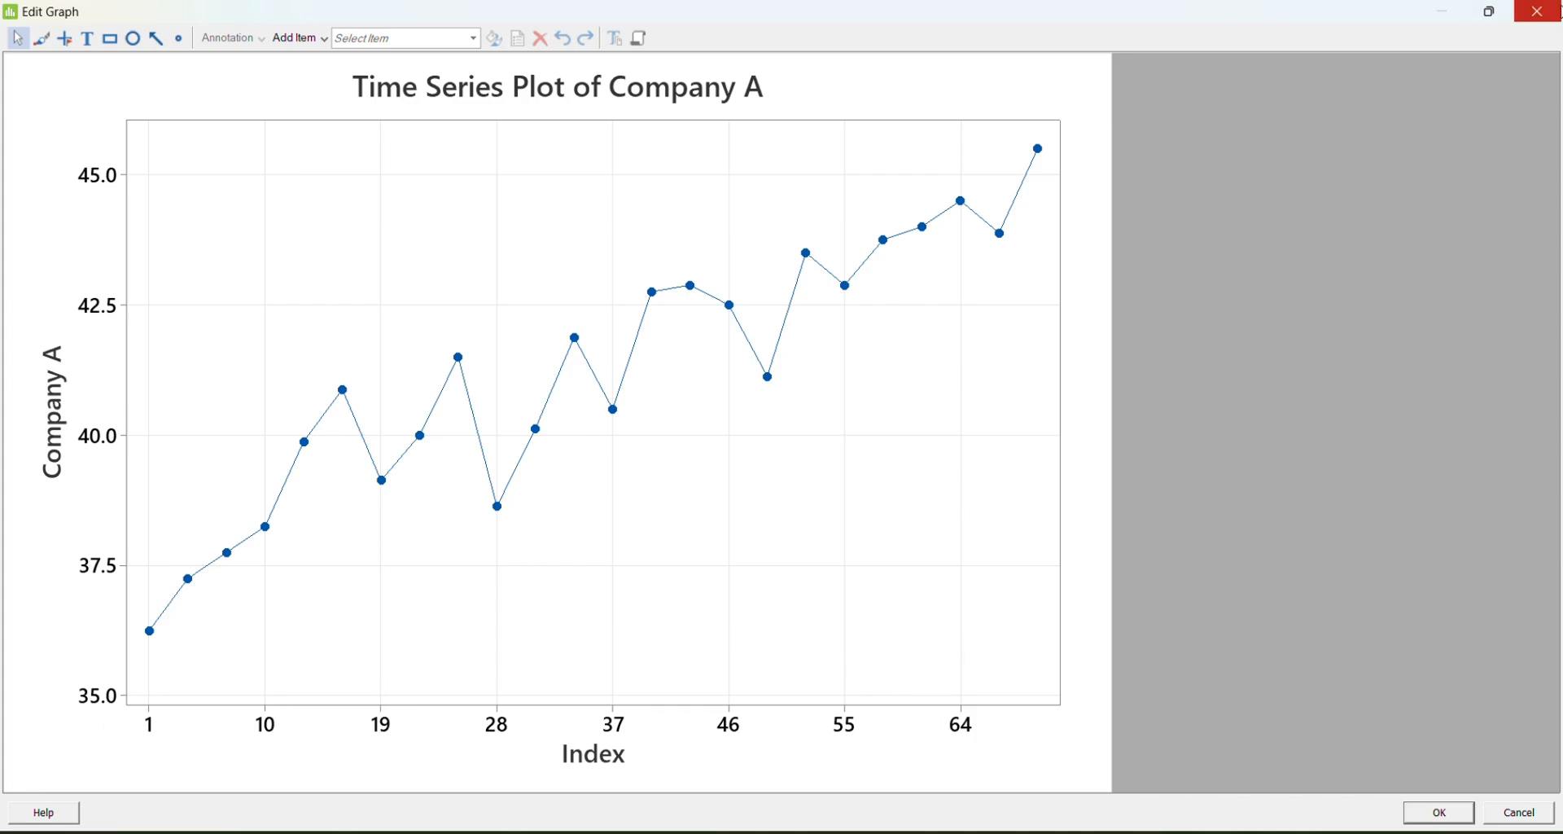
click(1537, 23)
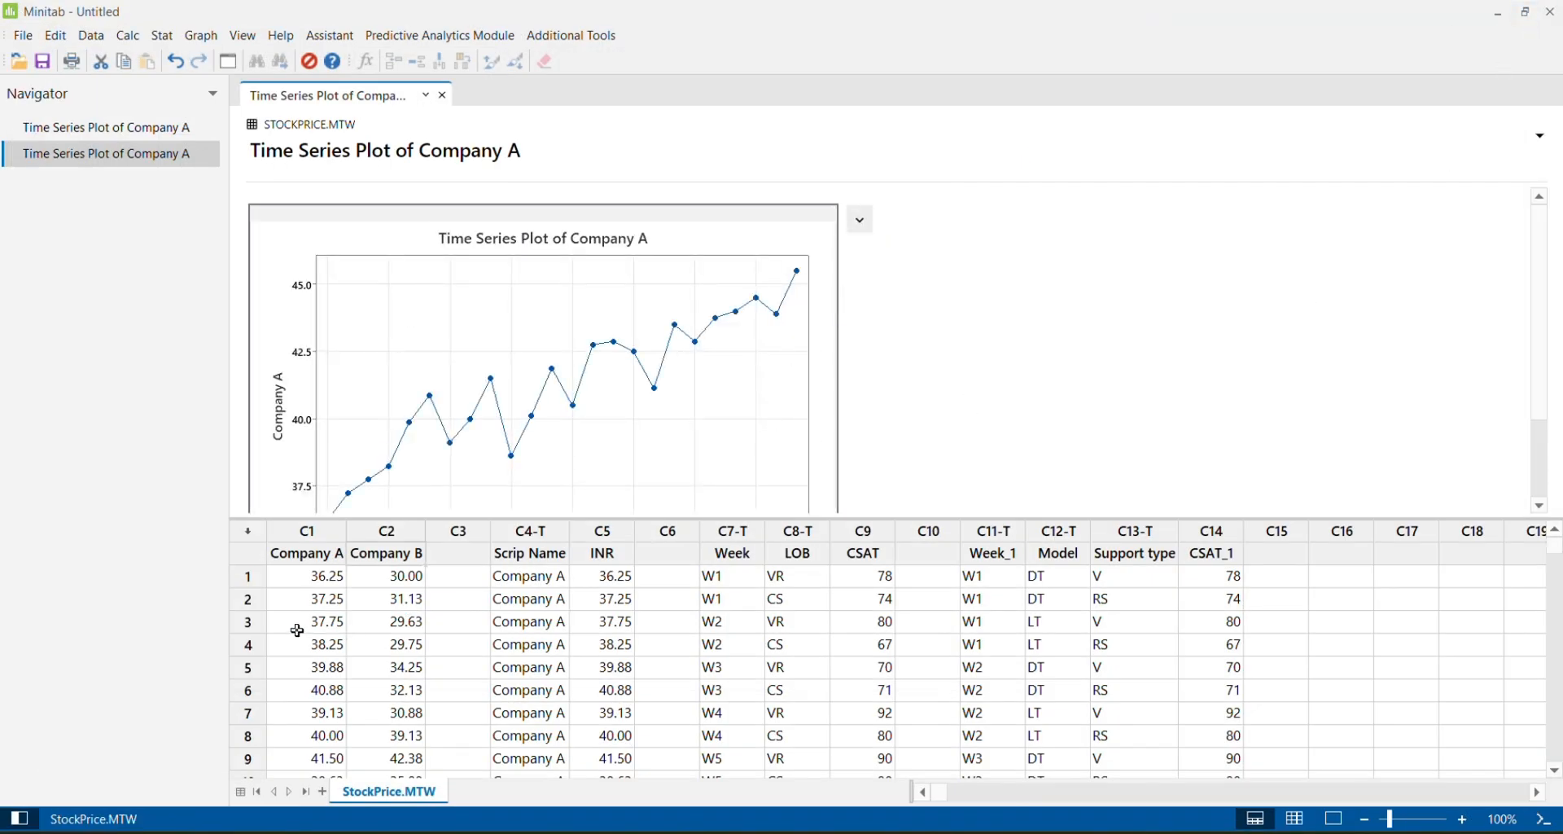
double_click(840, 325)
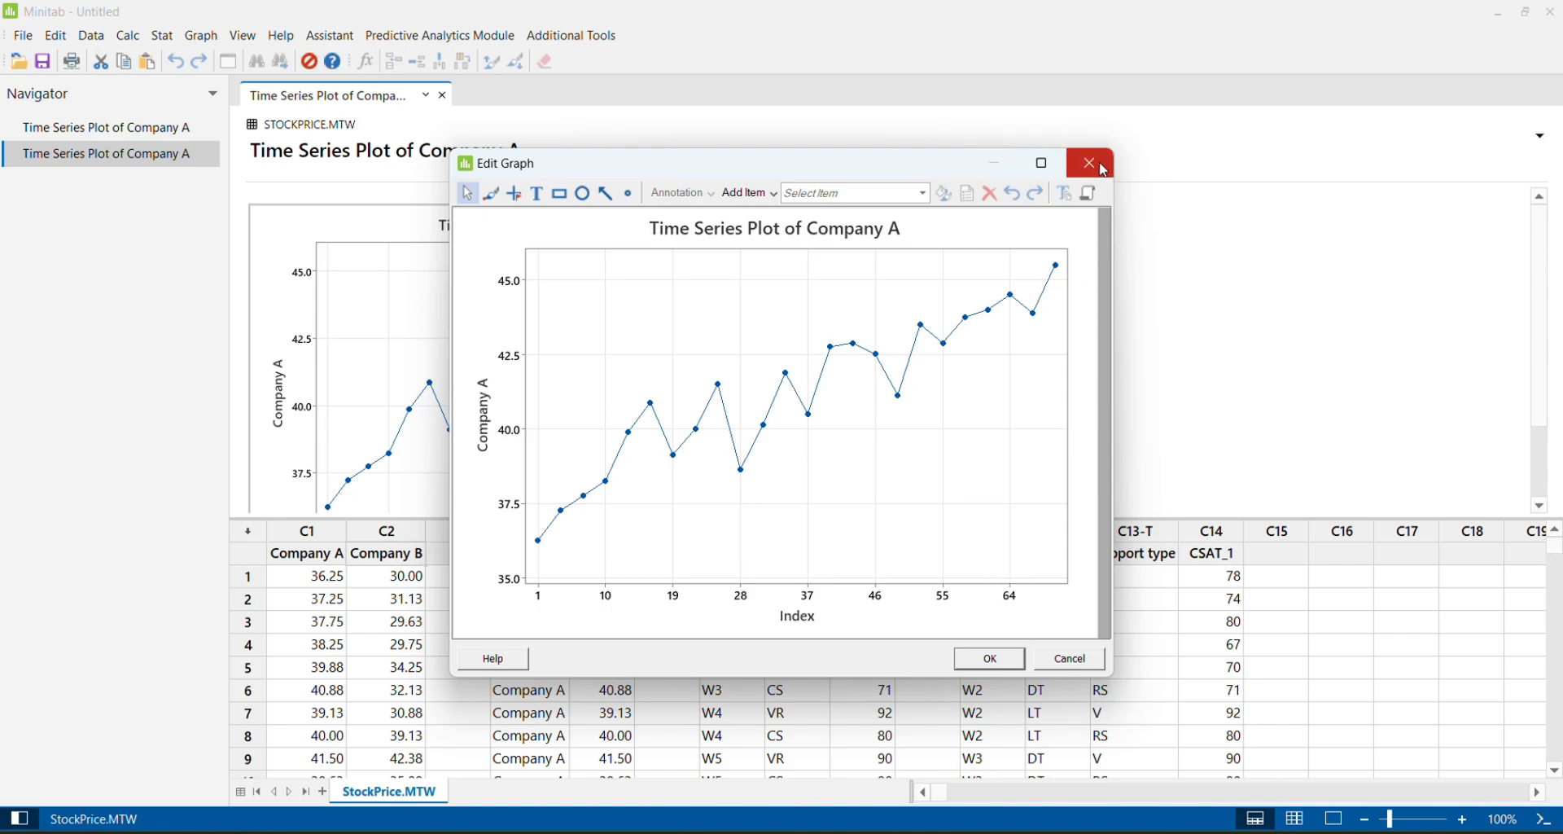
click(1103, 171)
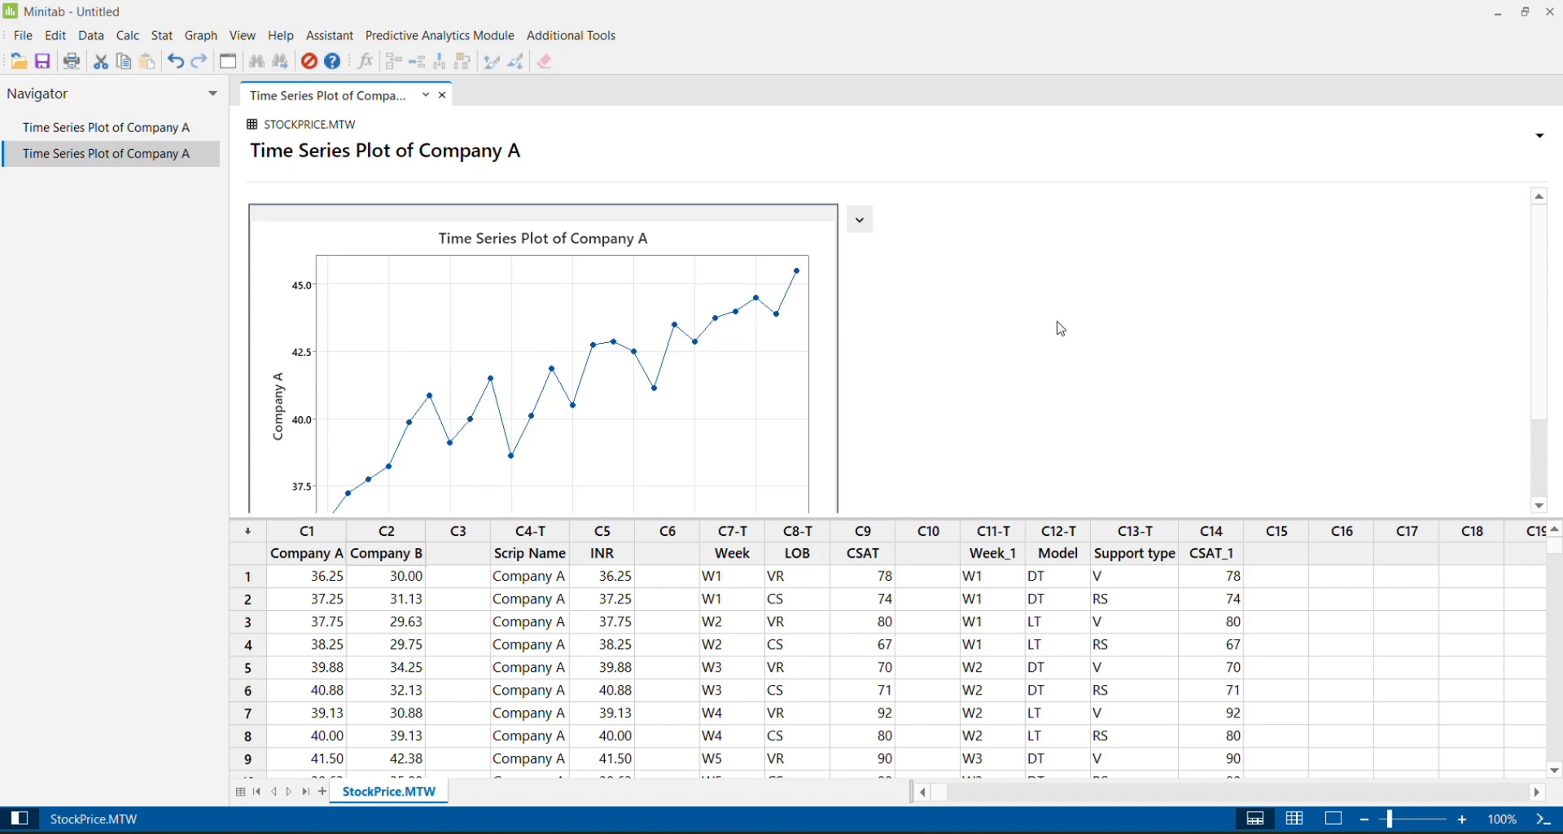
Create a Company A time series plot with a Calendar Month time scale and a data increment of 1, and review it enlarged
key(ctrl+e)
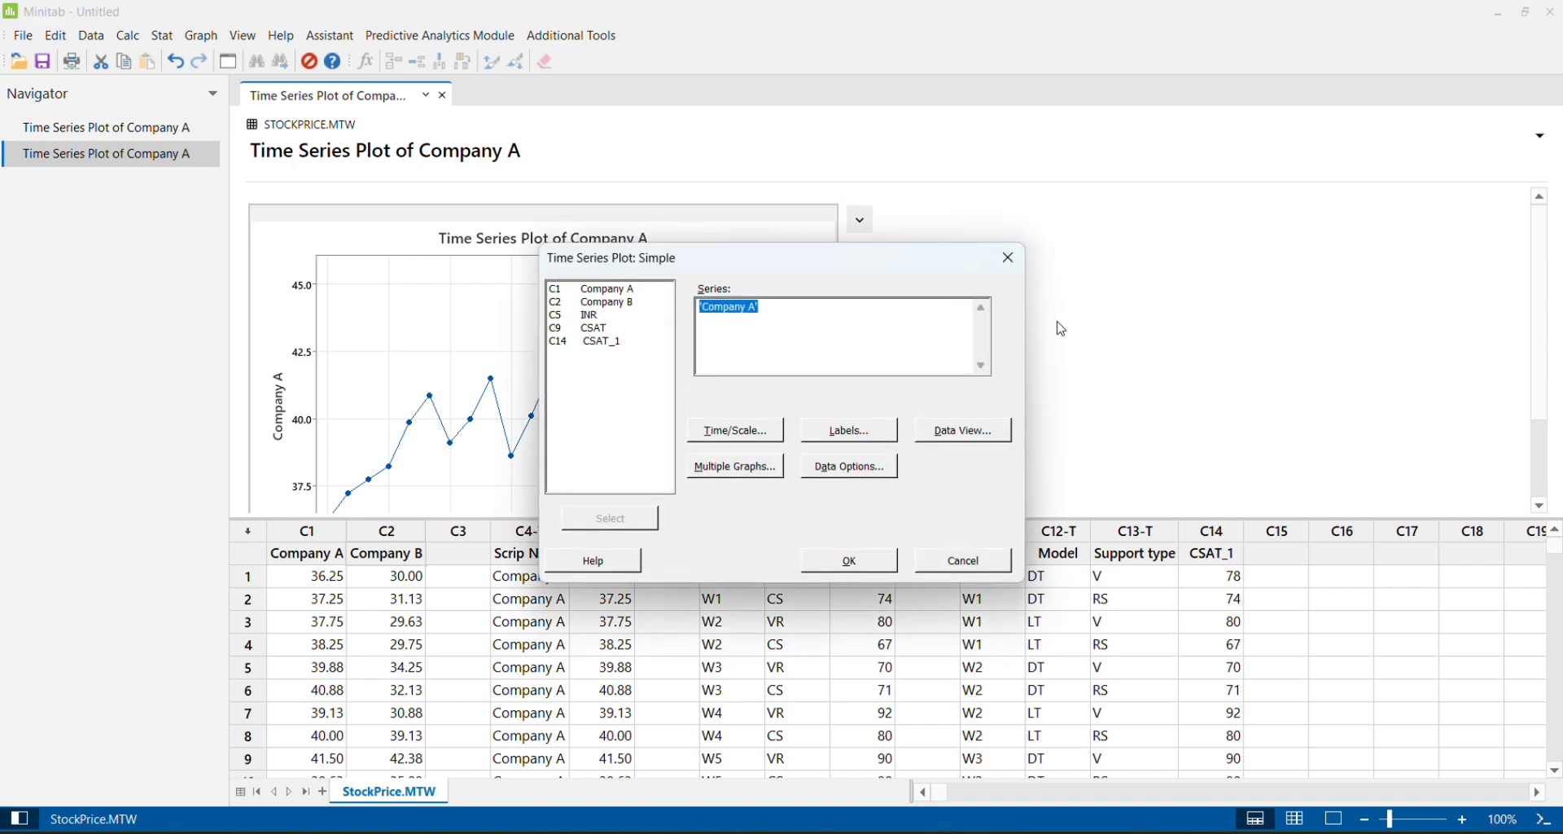
click(735, 435)
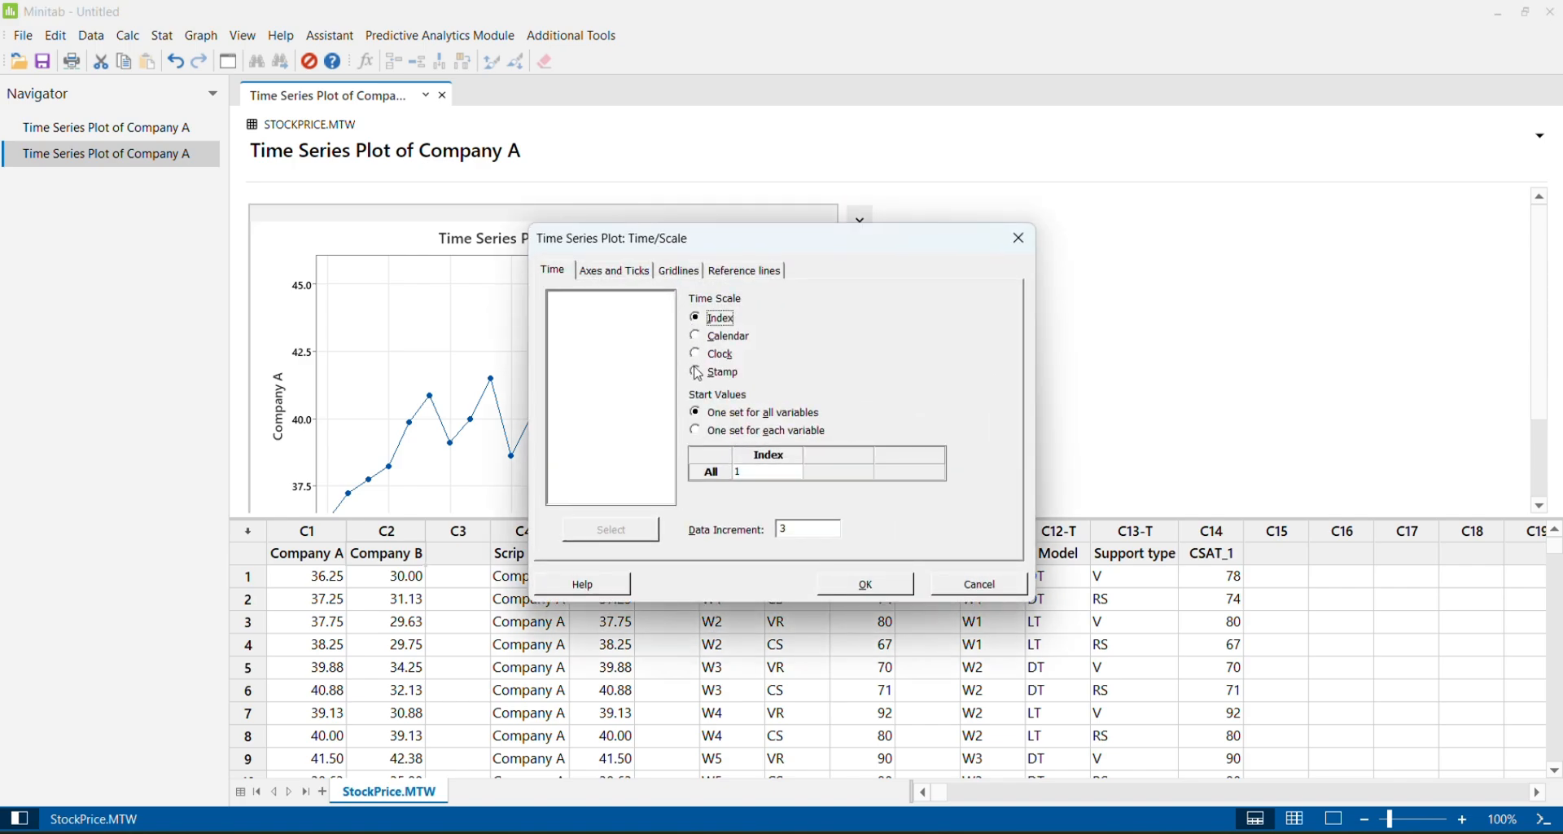
click(697, 337)
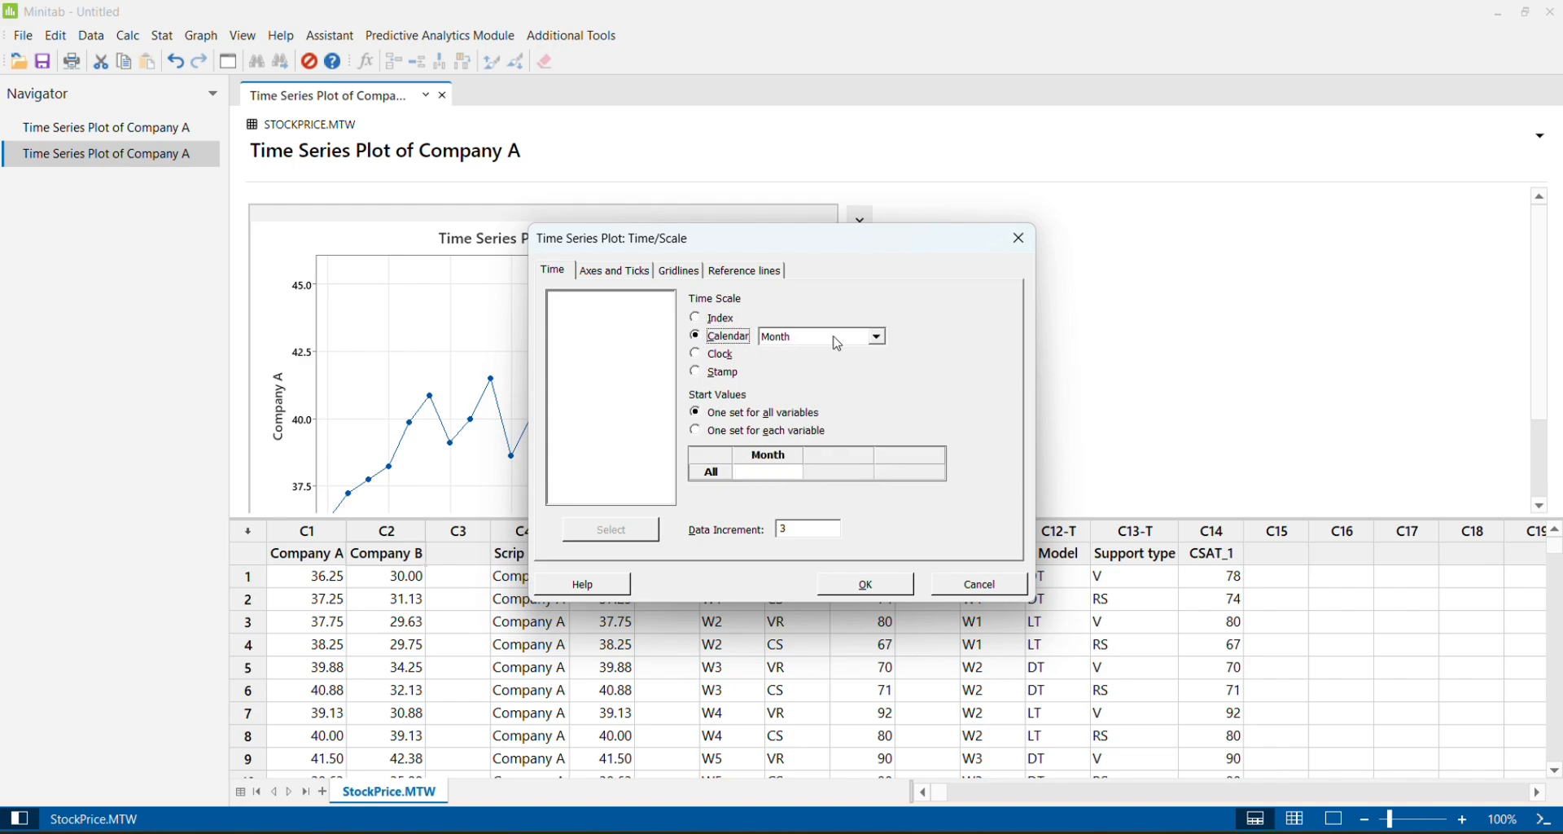
click(875, 336)
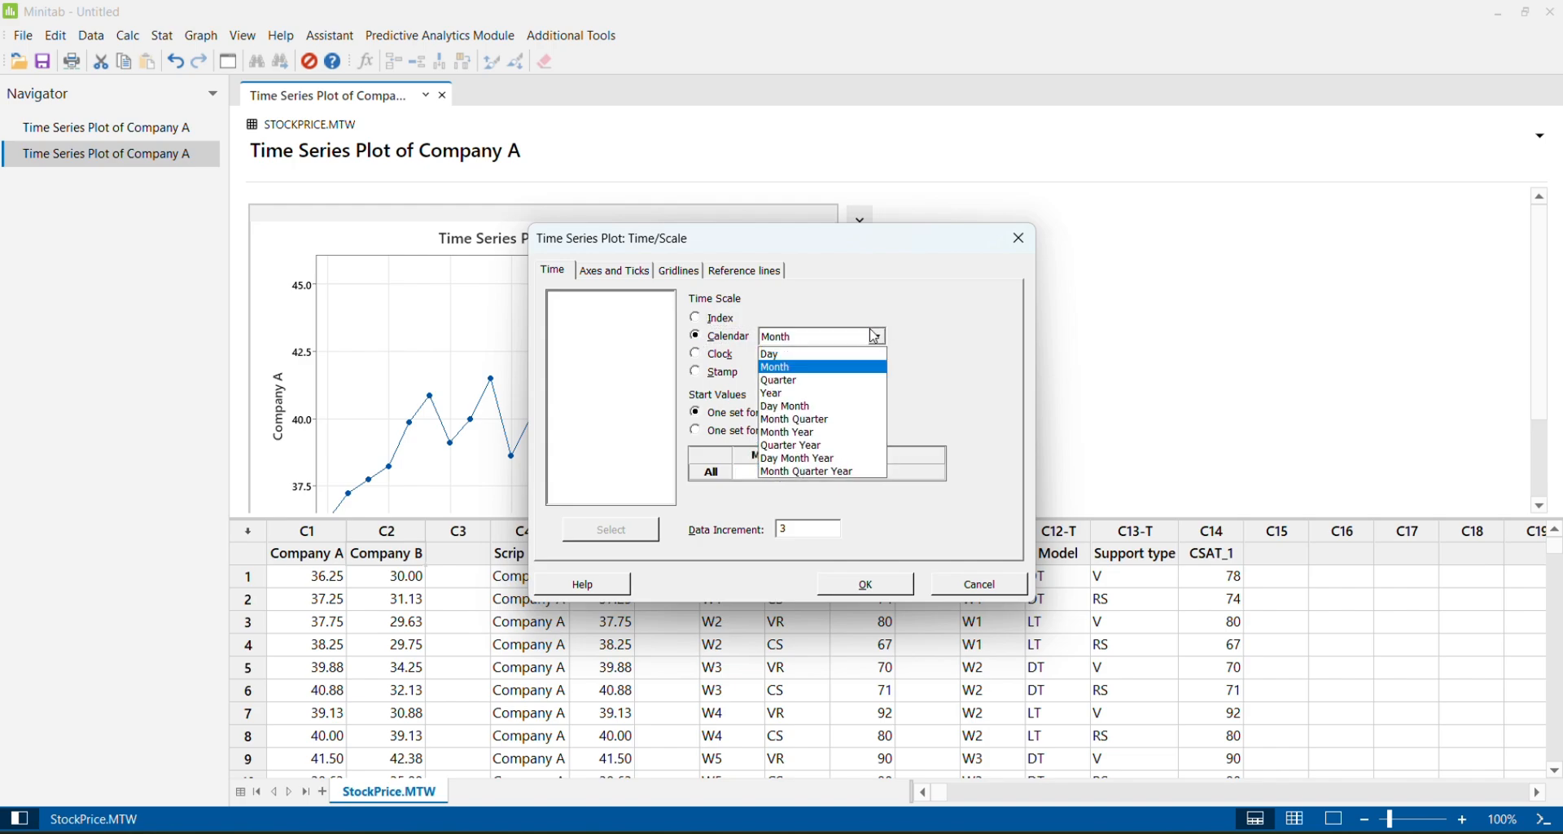
click(789, 367)
click(808, 533)
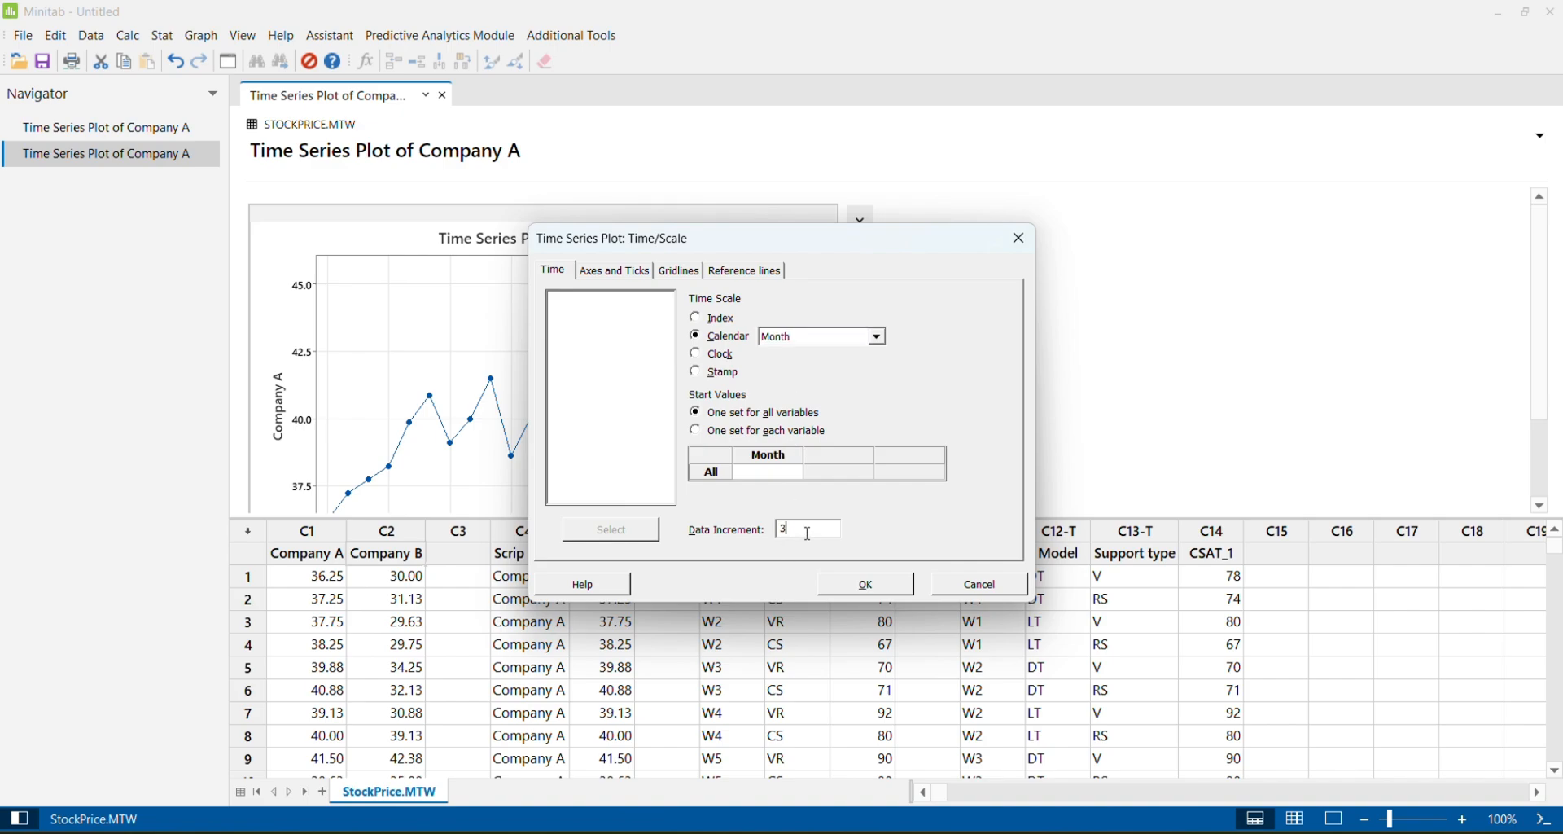
click(865, 584)
click(862, 571)
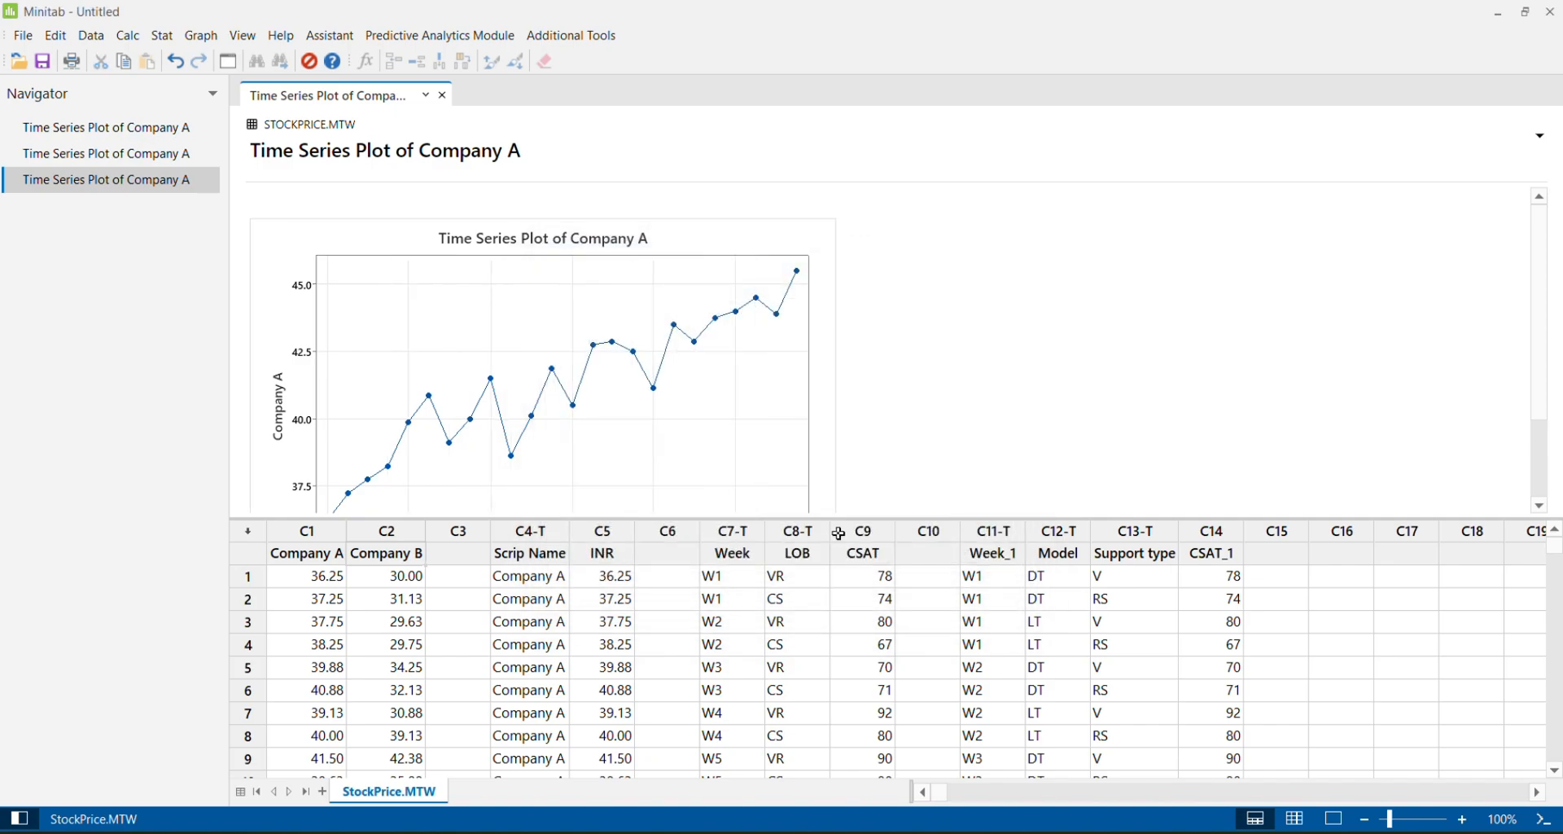
double_click(813, 447)
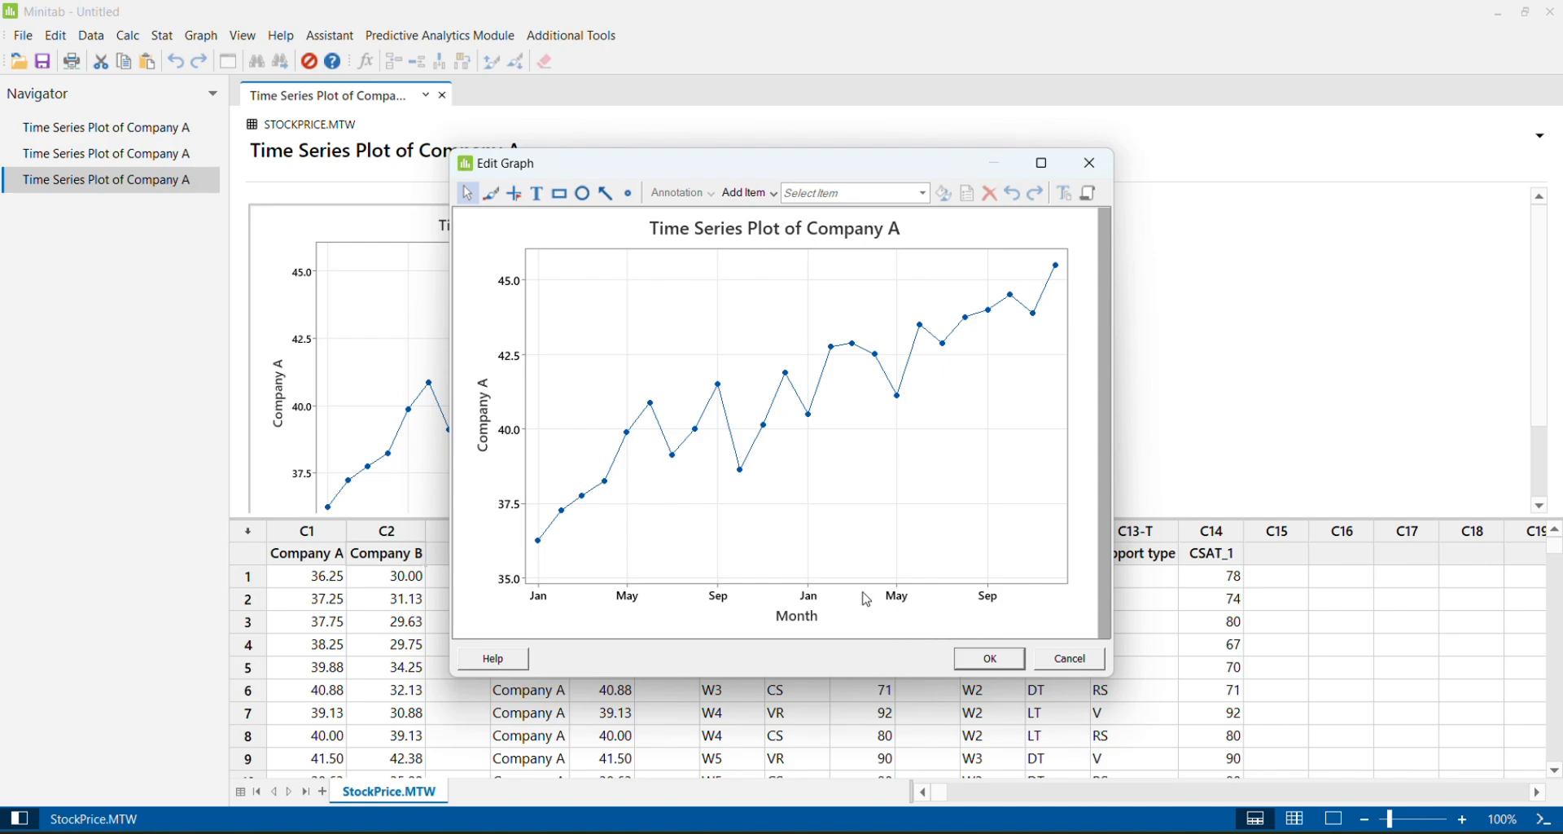
click(1096, 164)
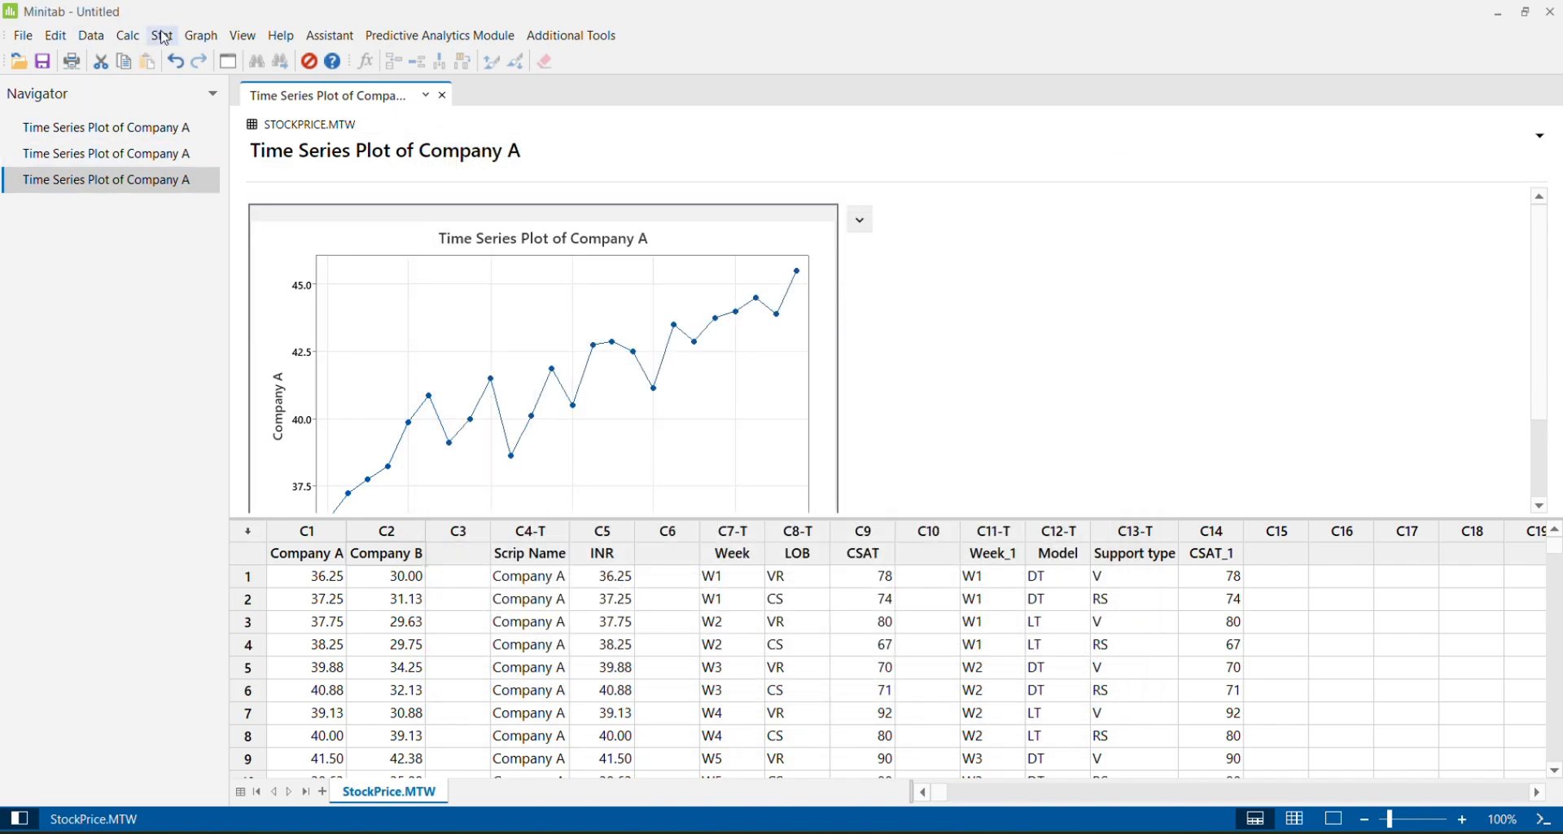
Start a multiple time series plot with Company A and Company B as its series
click(201, 36)
click(319, 572)
click(667, 470)
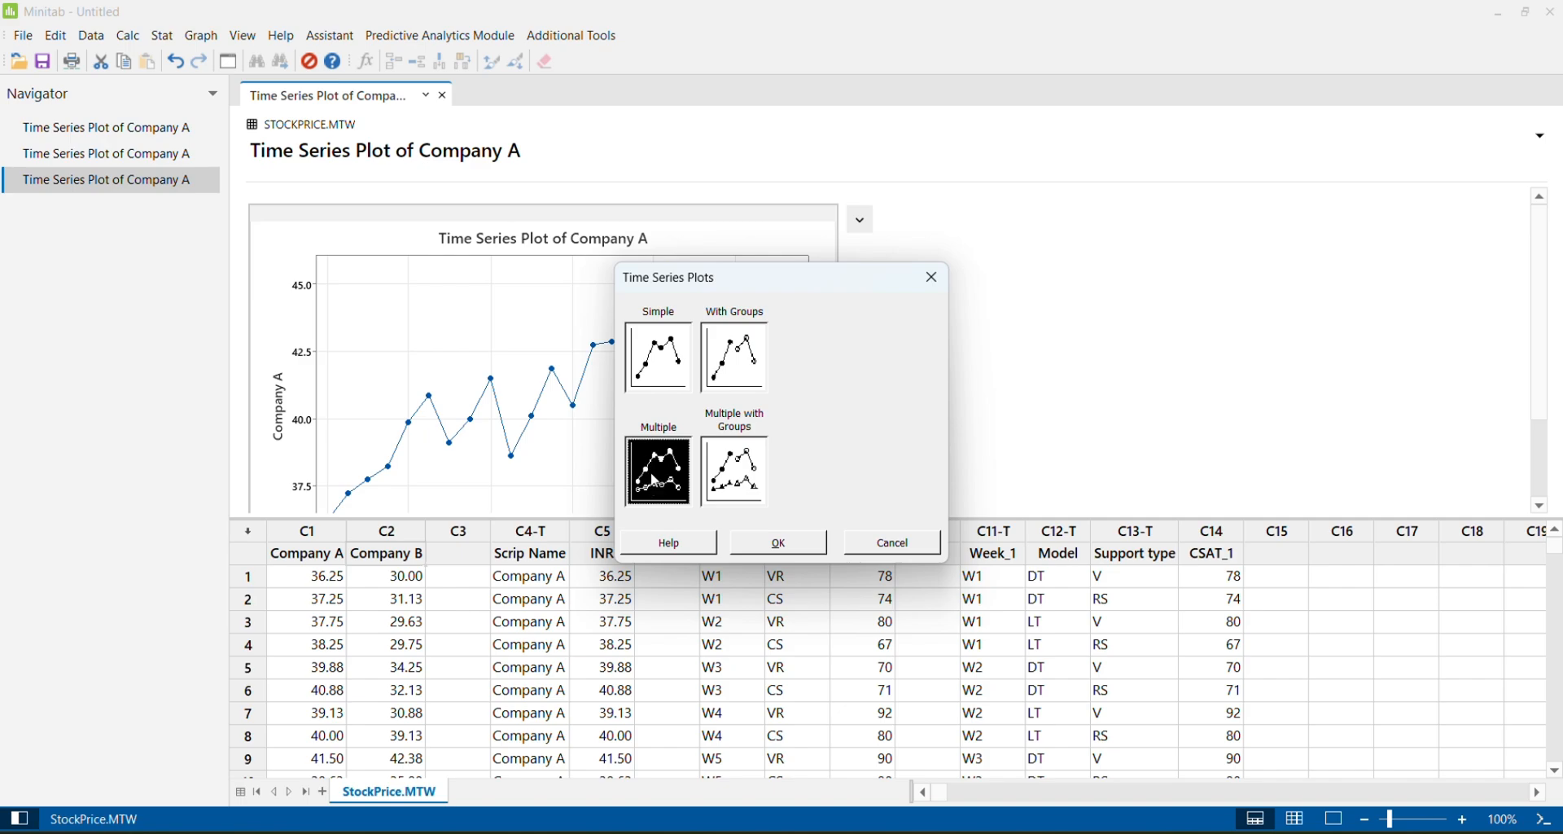
click(781, 543)
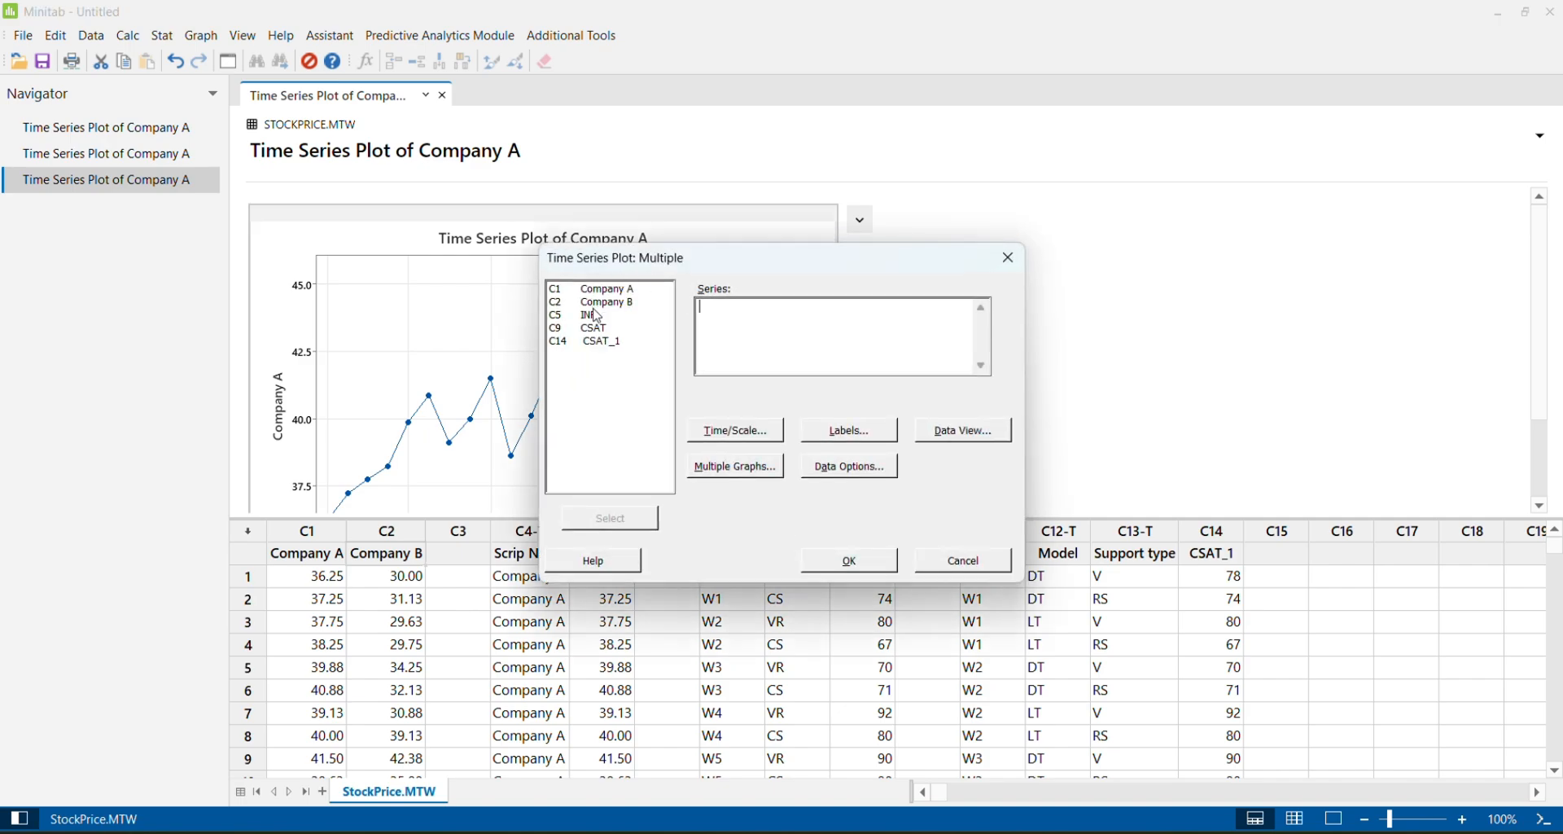
double_click(631, 290)
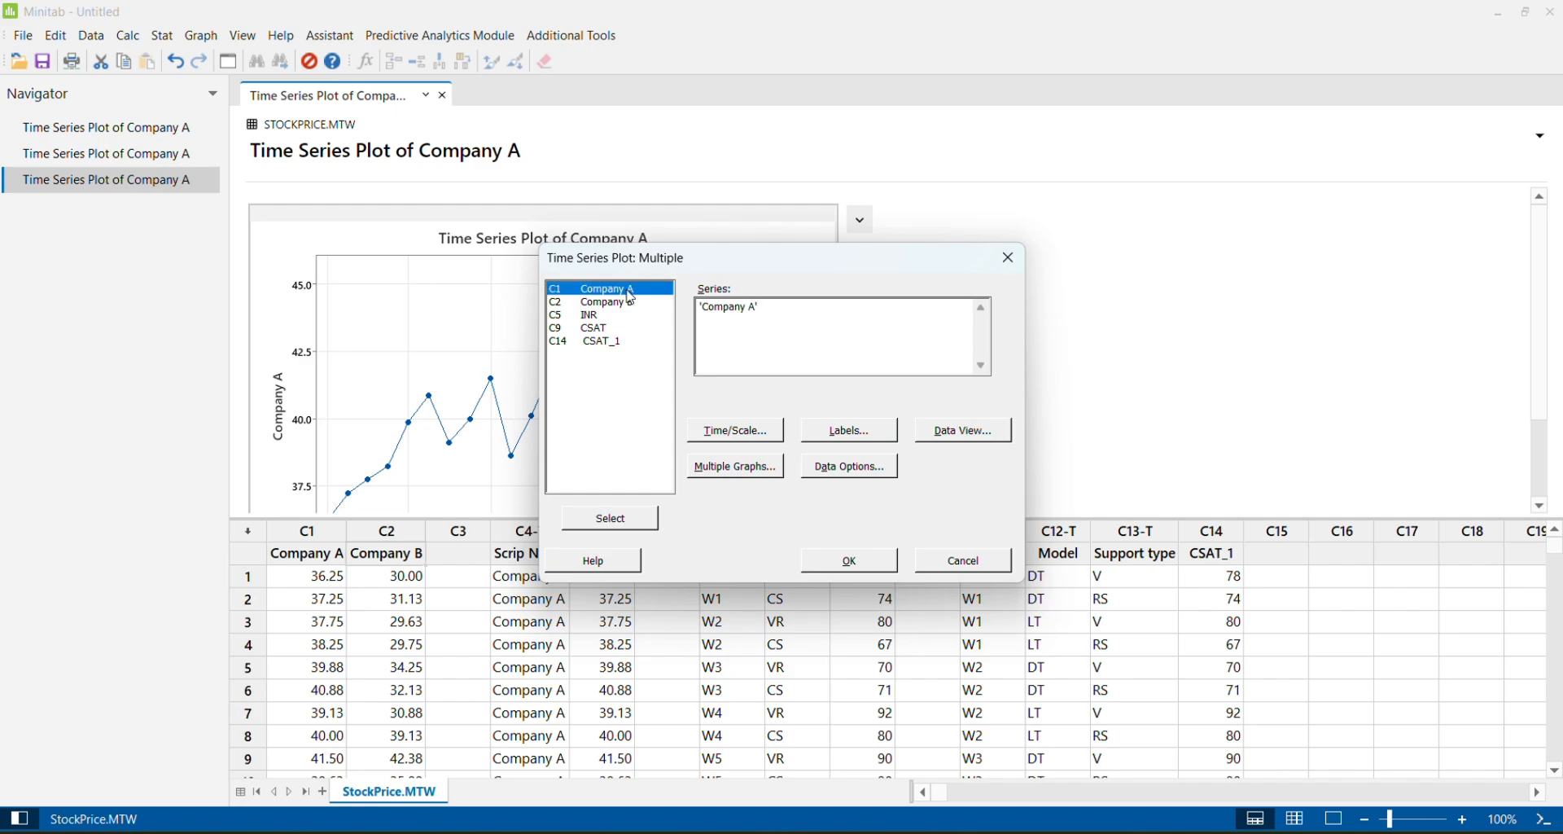
double_click(628, 304)
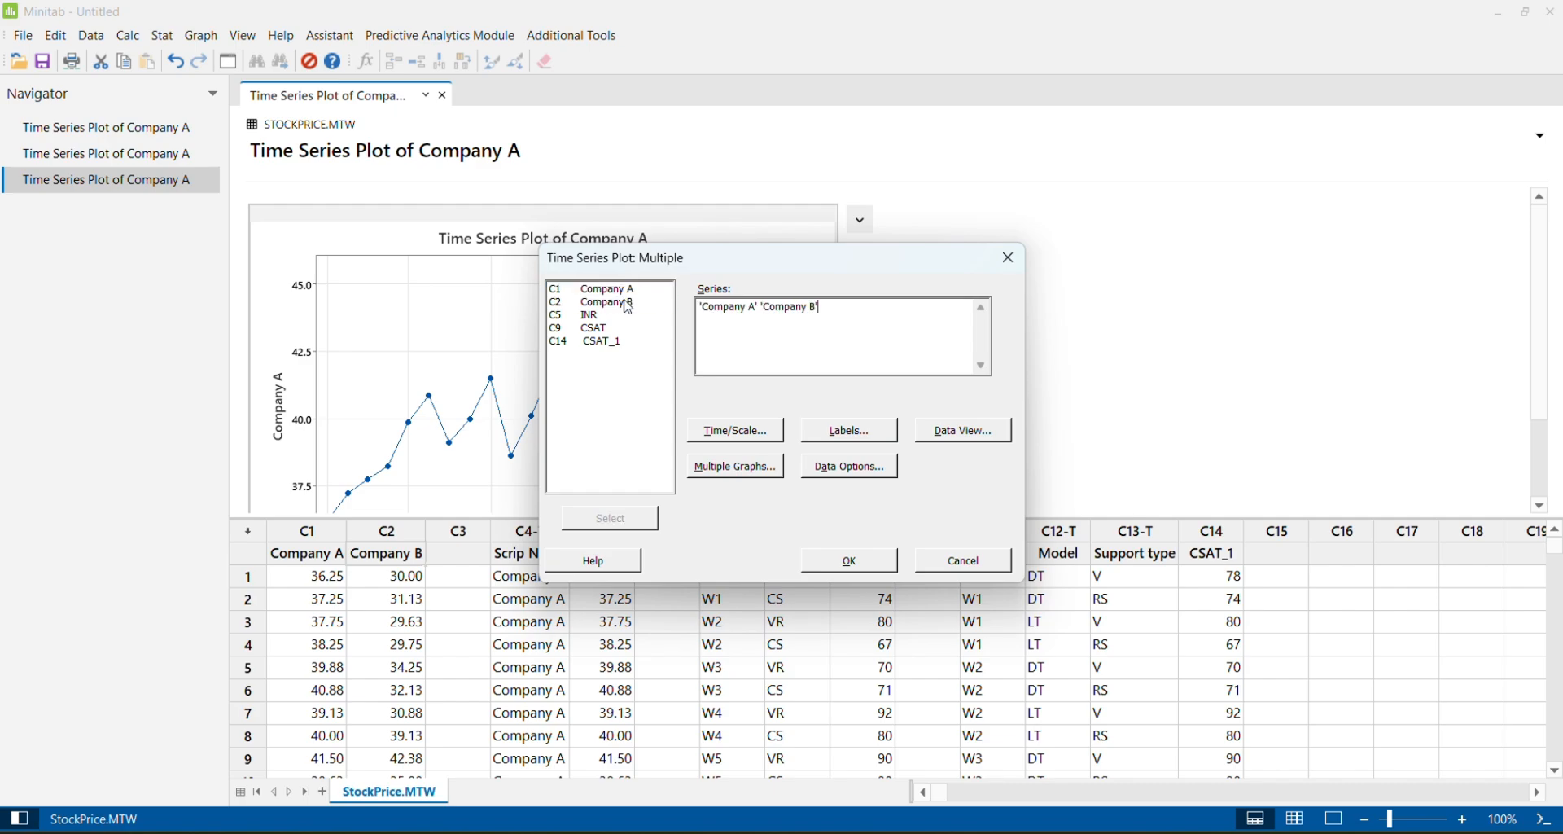
Set a Calendar Month time scale and create the multiple time series plot of Company A and Company B
click(746, 432)
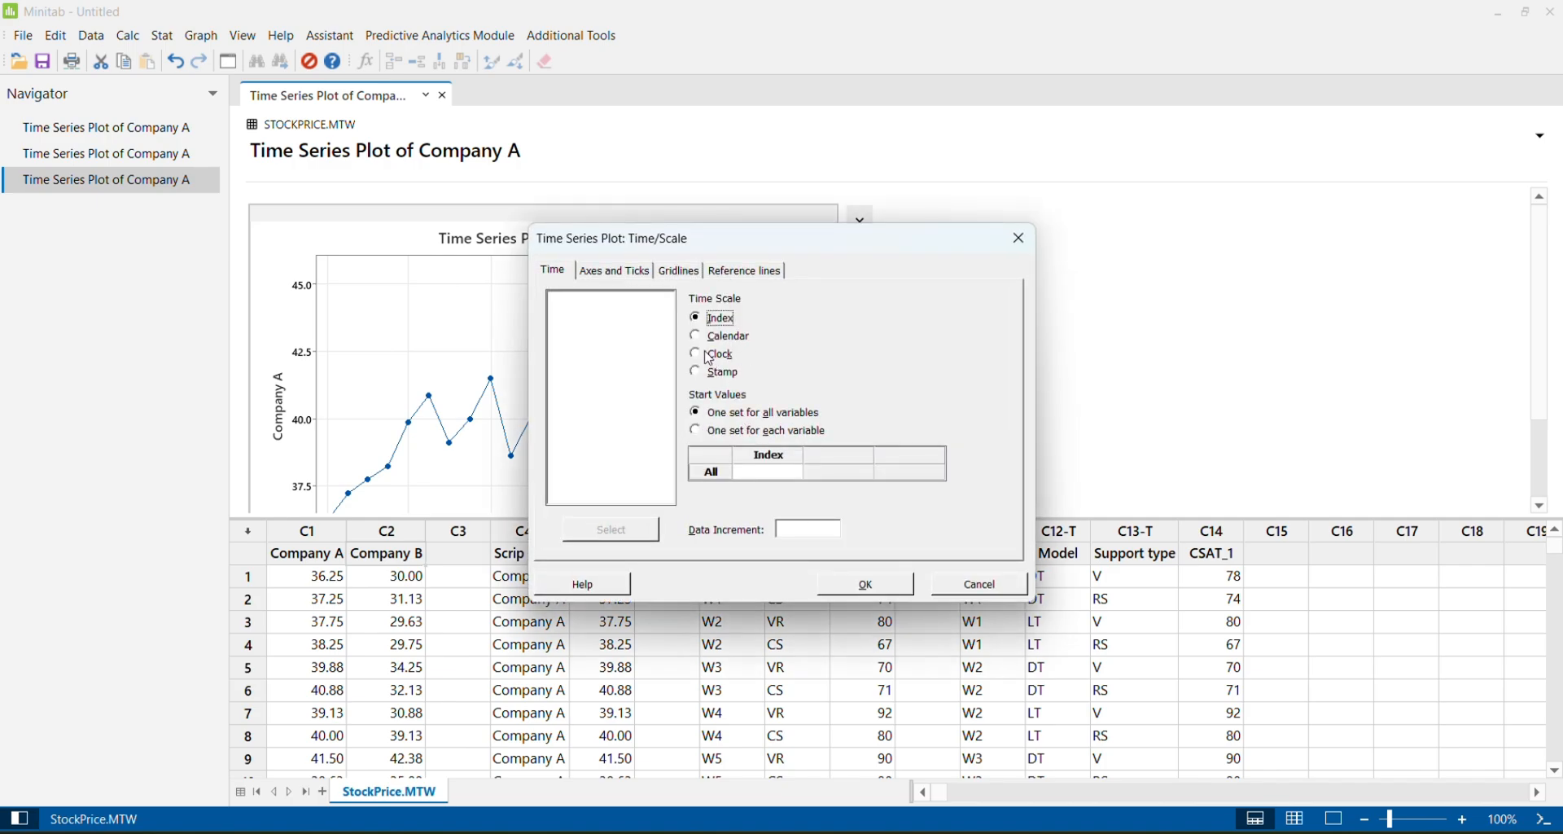
click(709, 337)
click(880, 337)
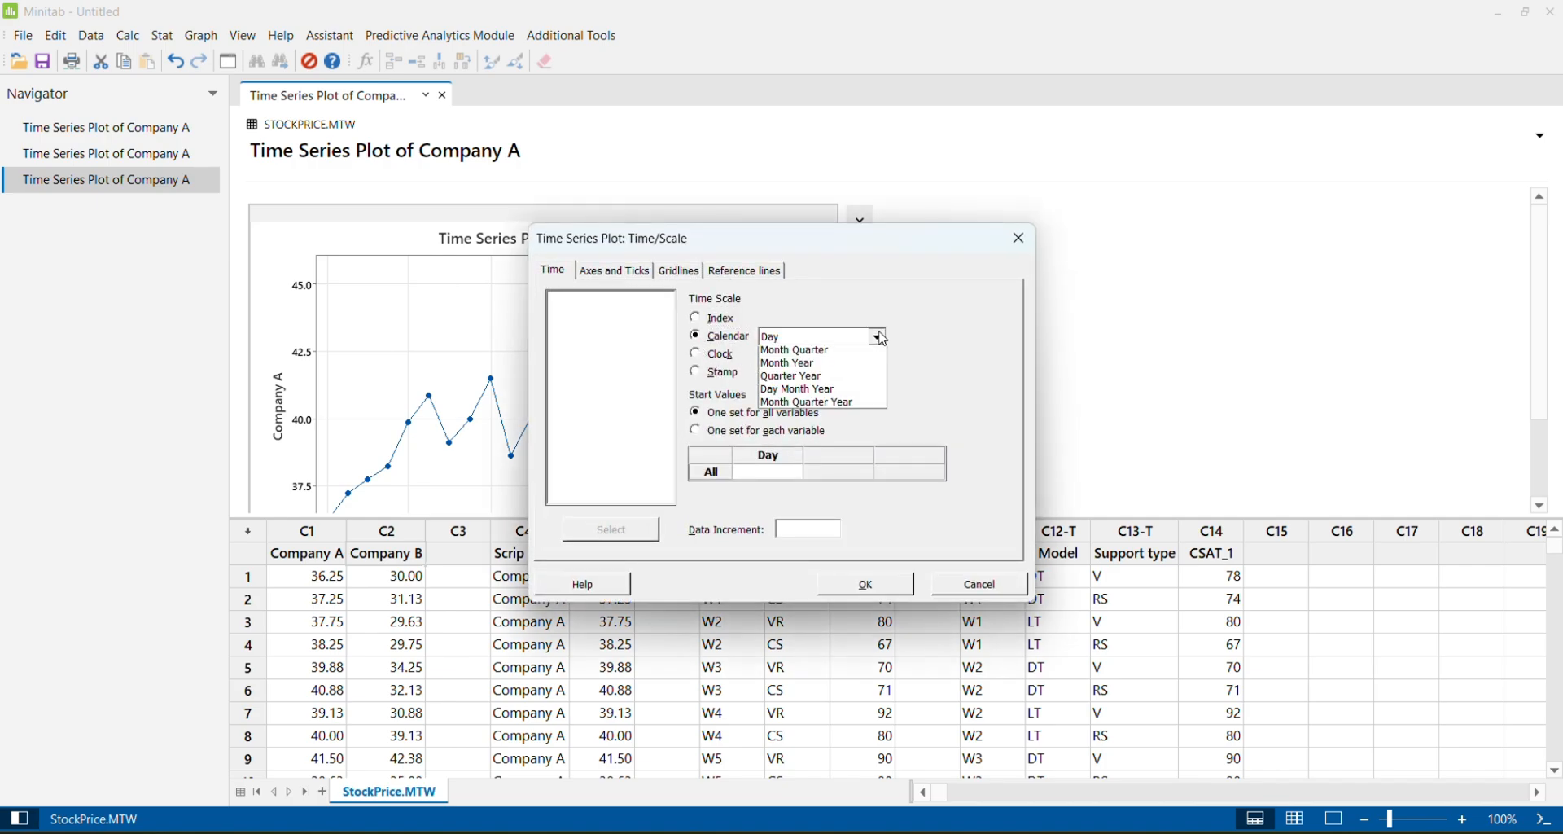
click(841, 367)
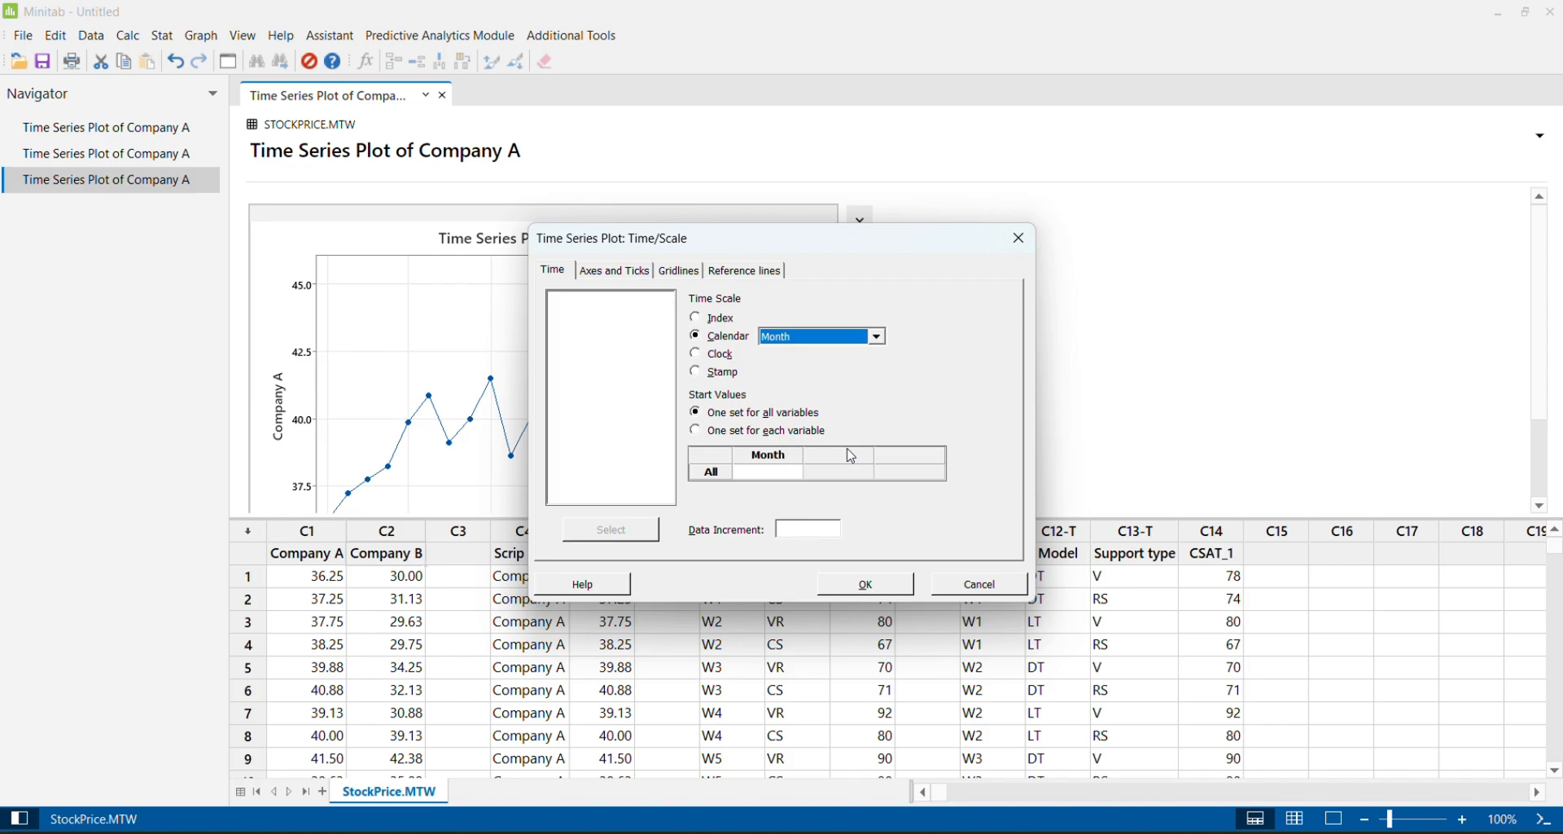
click(878, 583)
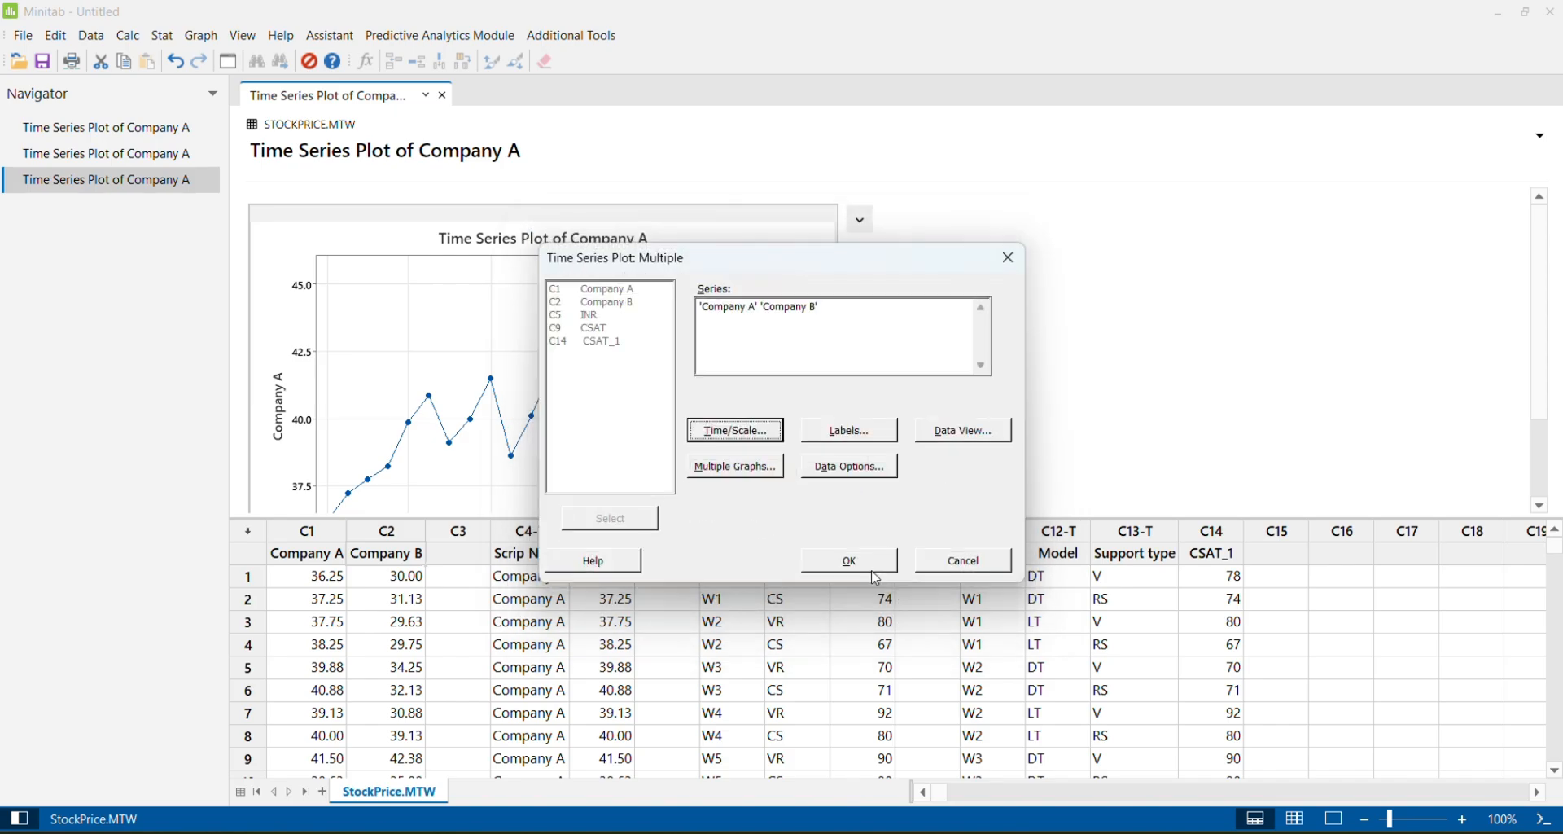
click(849, 560)
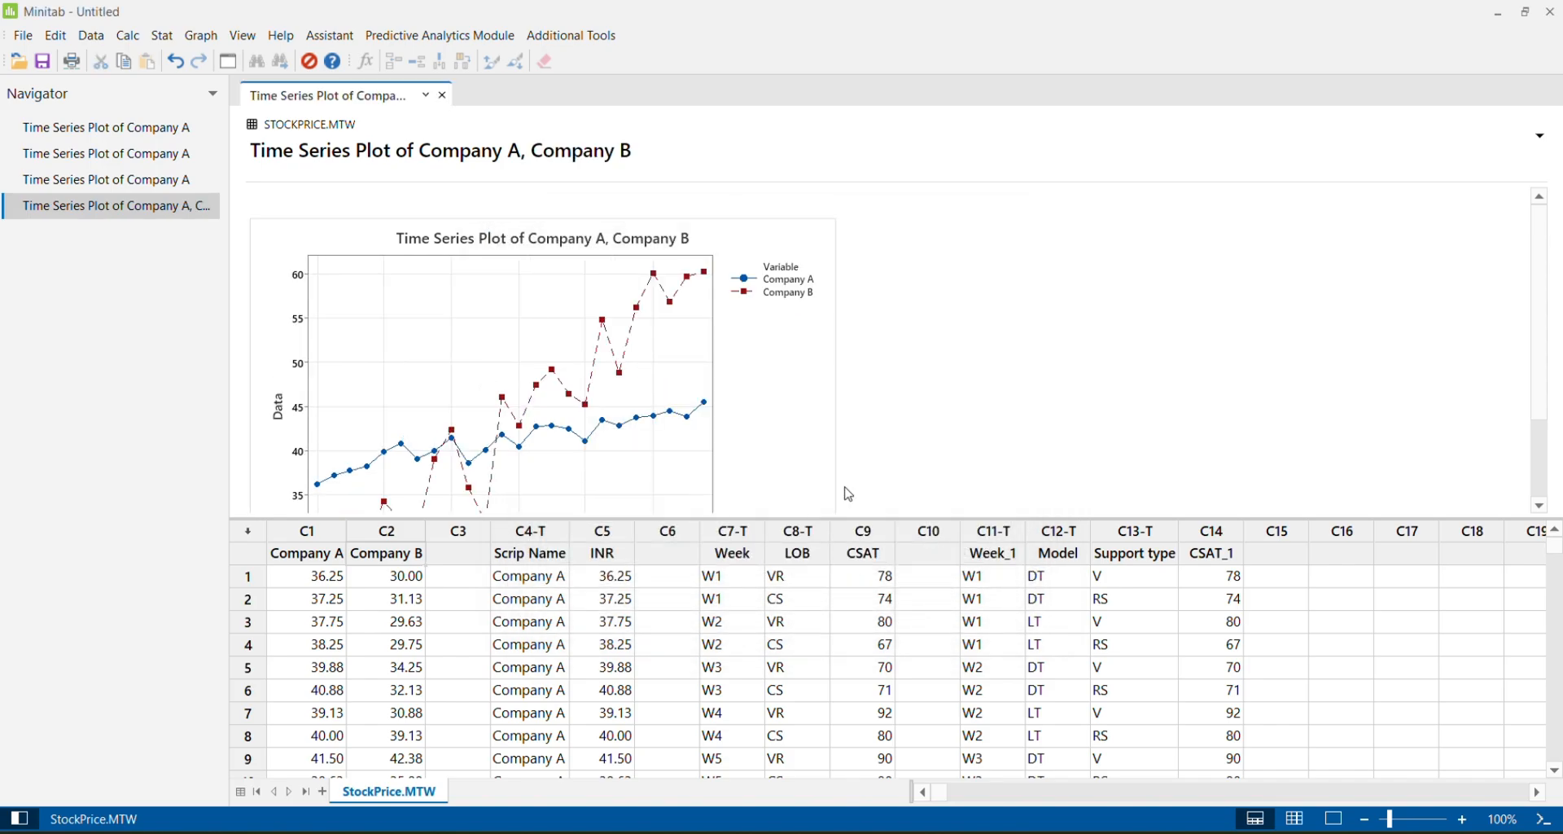
Enlarge the Company A and Company B plot to compare the two monthly price trends
double_click(824, 318)
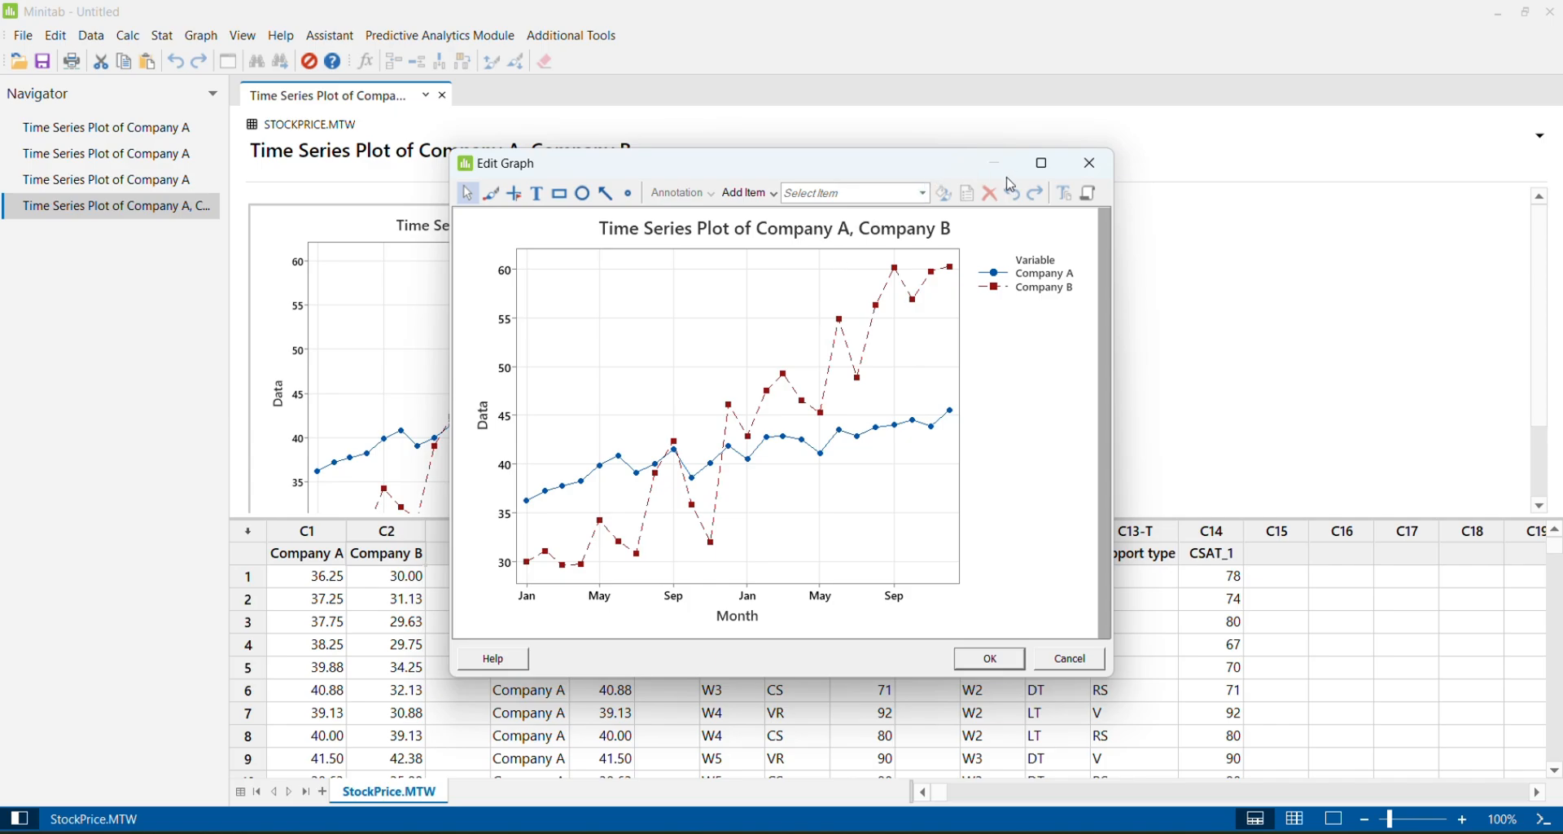
click(1041, 164)
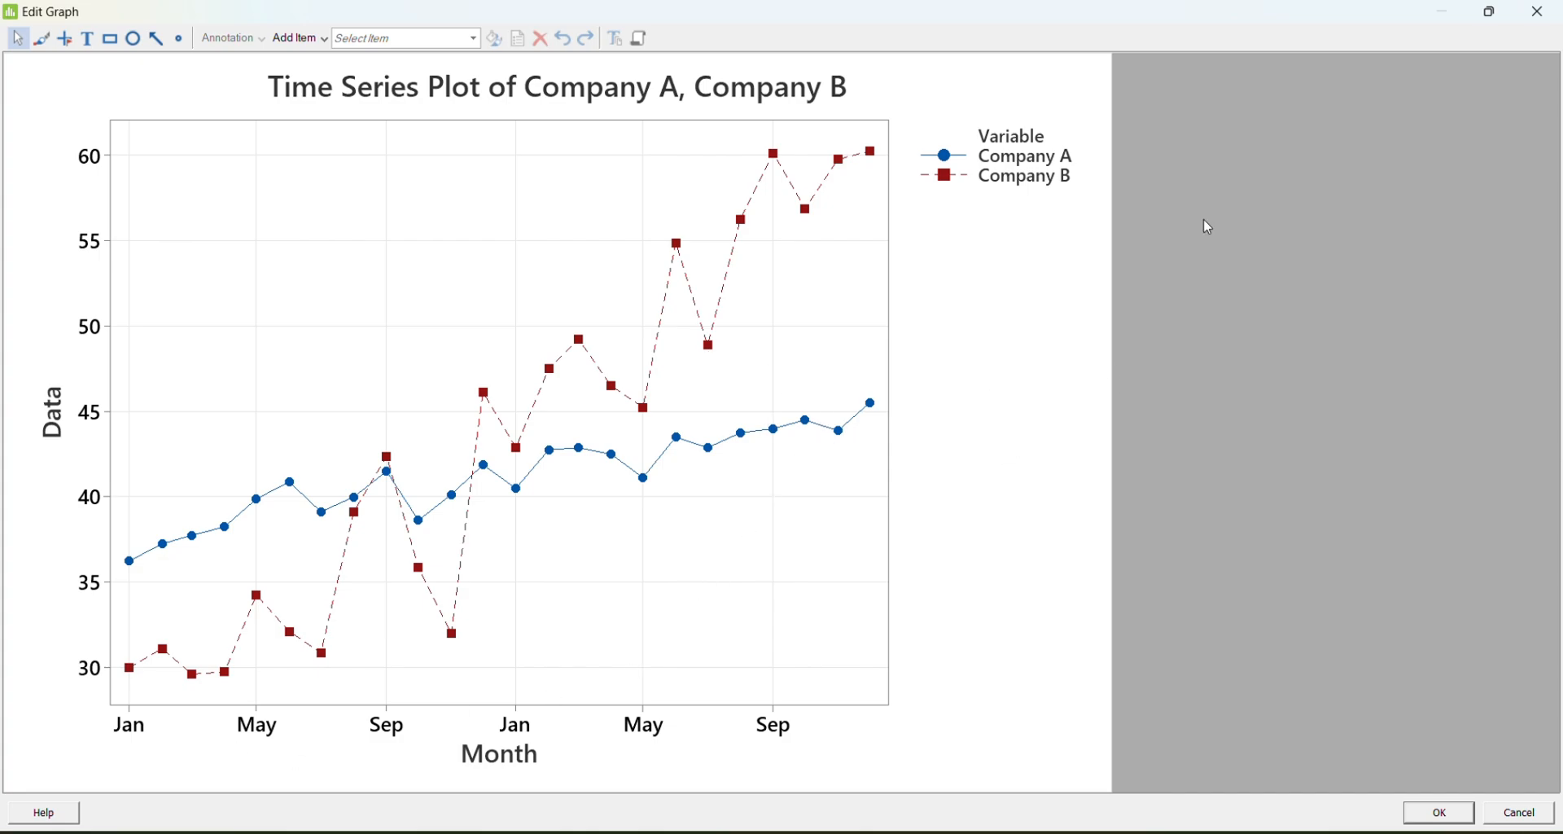
click(1538, 13)
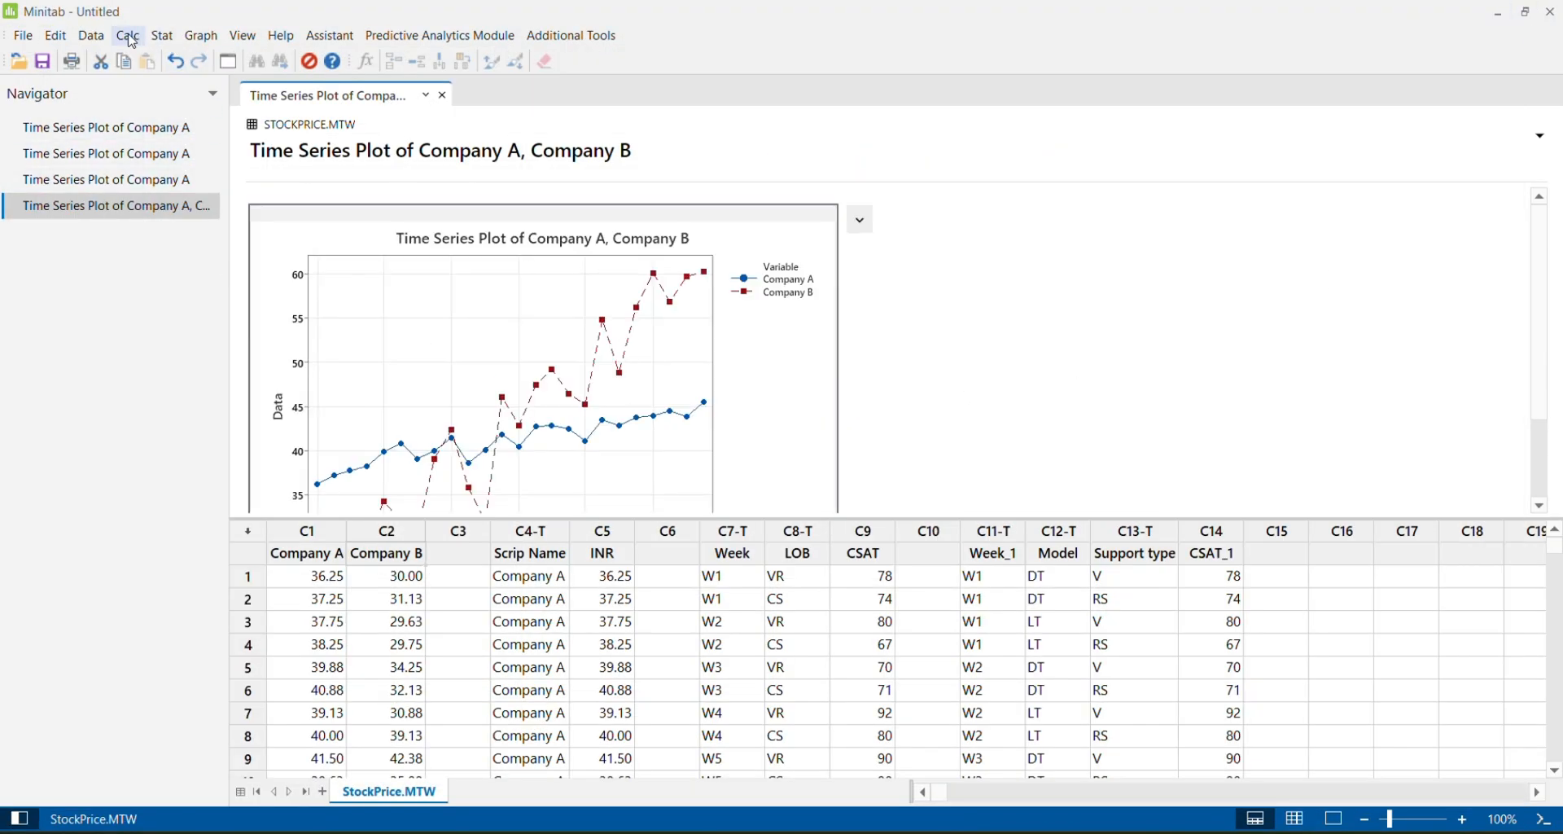
Start a time series plot with groups, using CSAT as the series and LOB as the categorical grouping variable
click(201, 36)
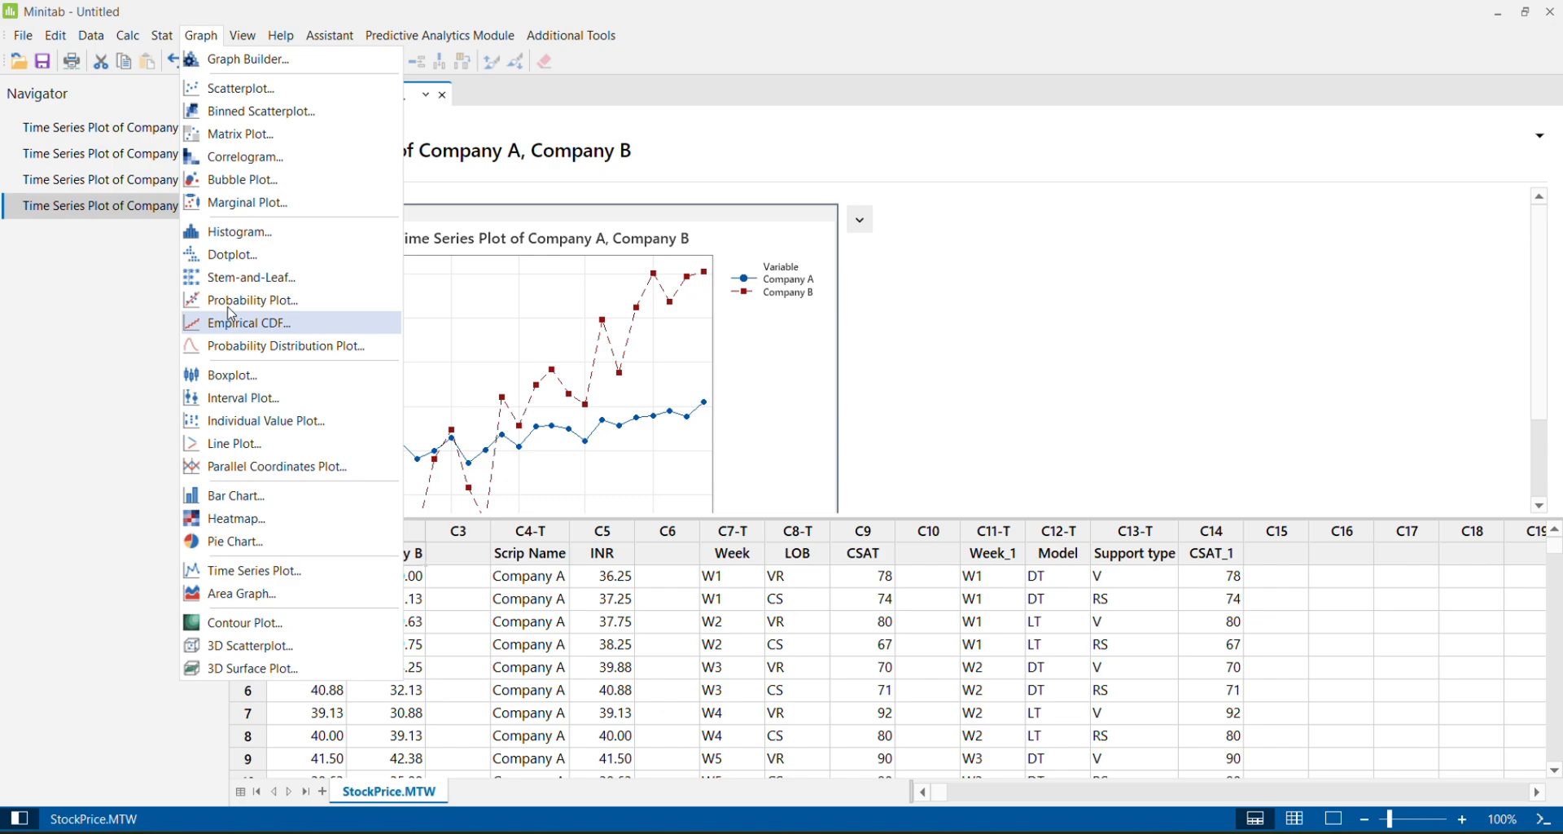
click(279, 573)
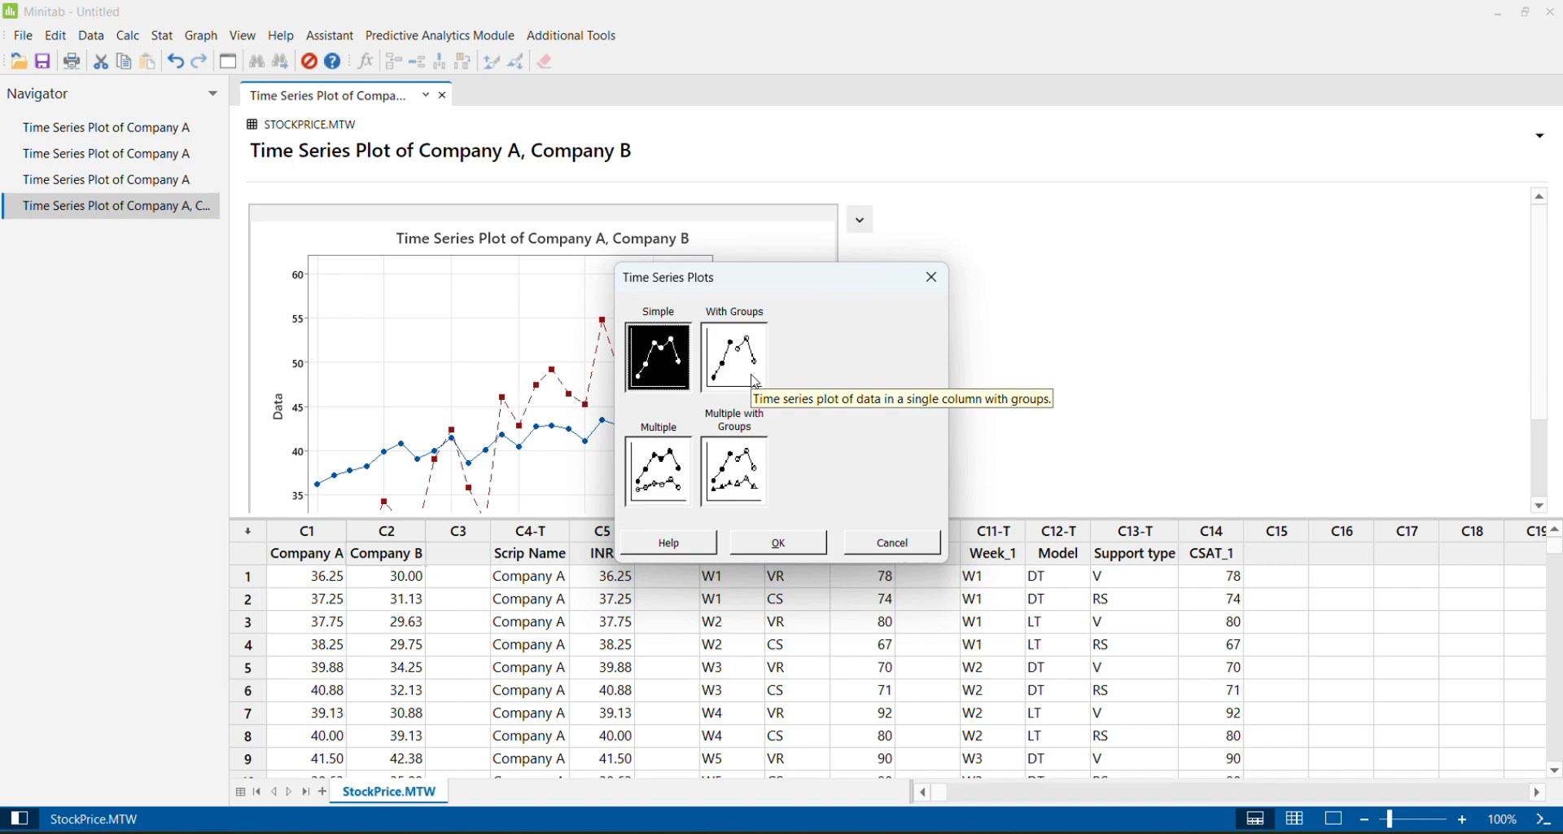
click(754, 379)
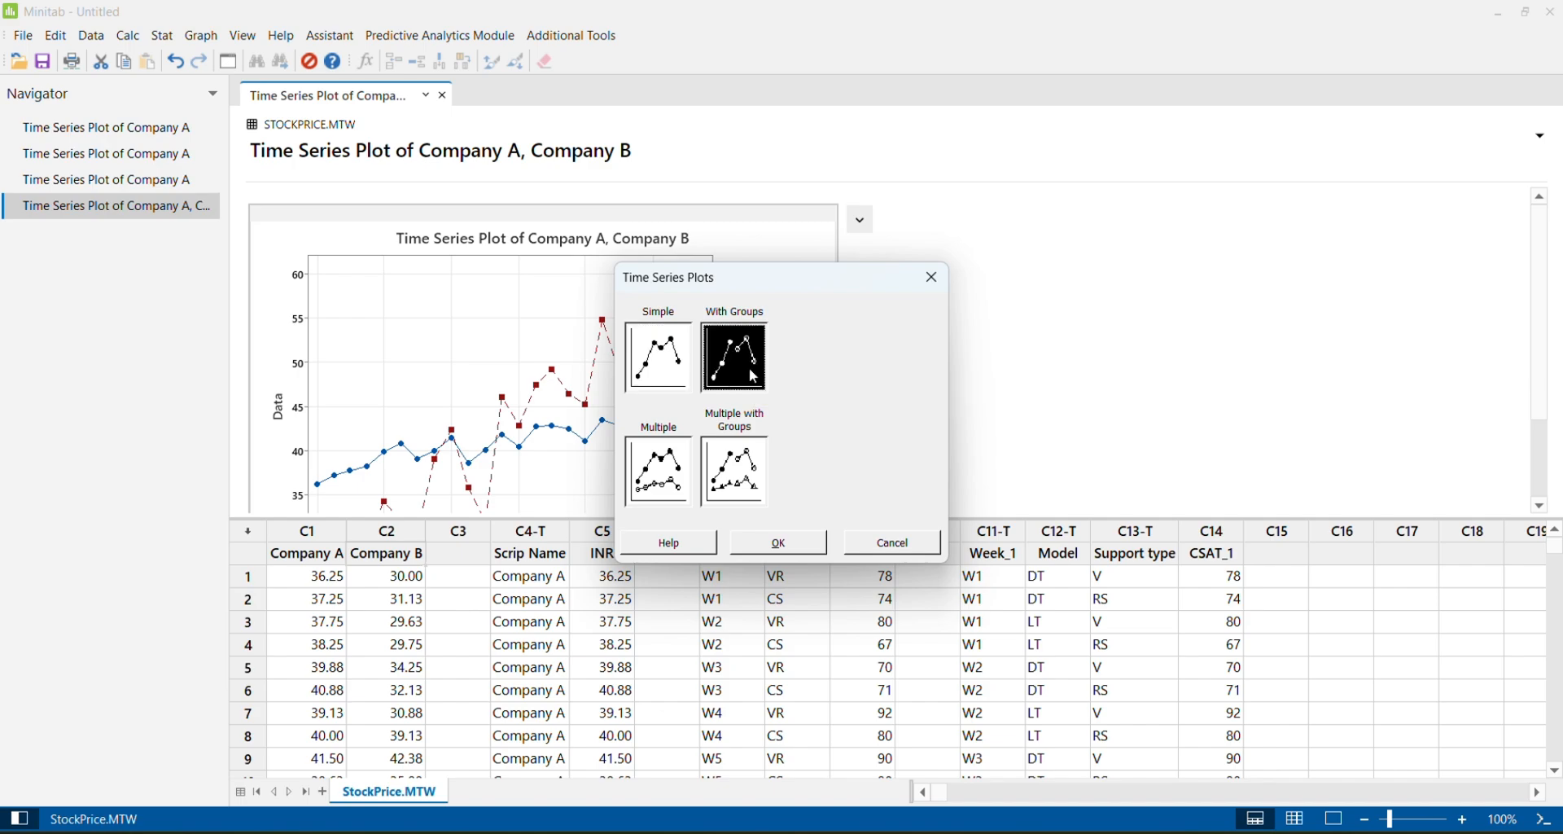
click(798, 544)
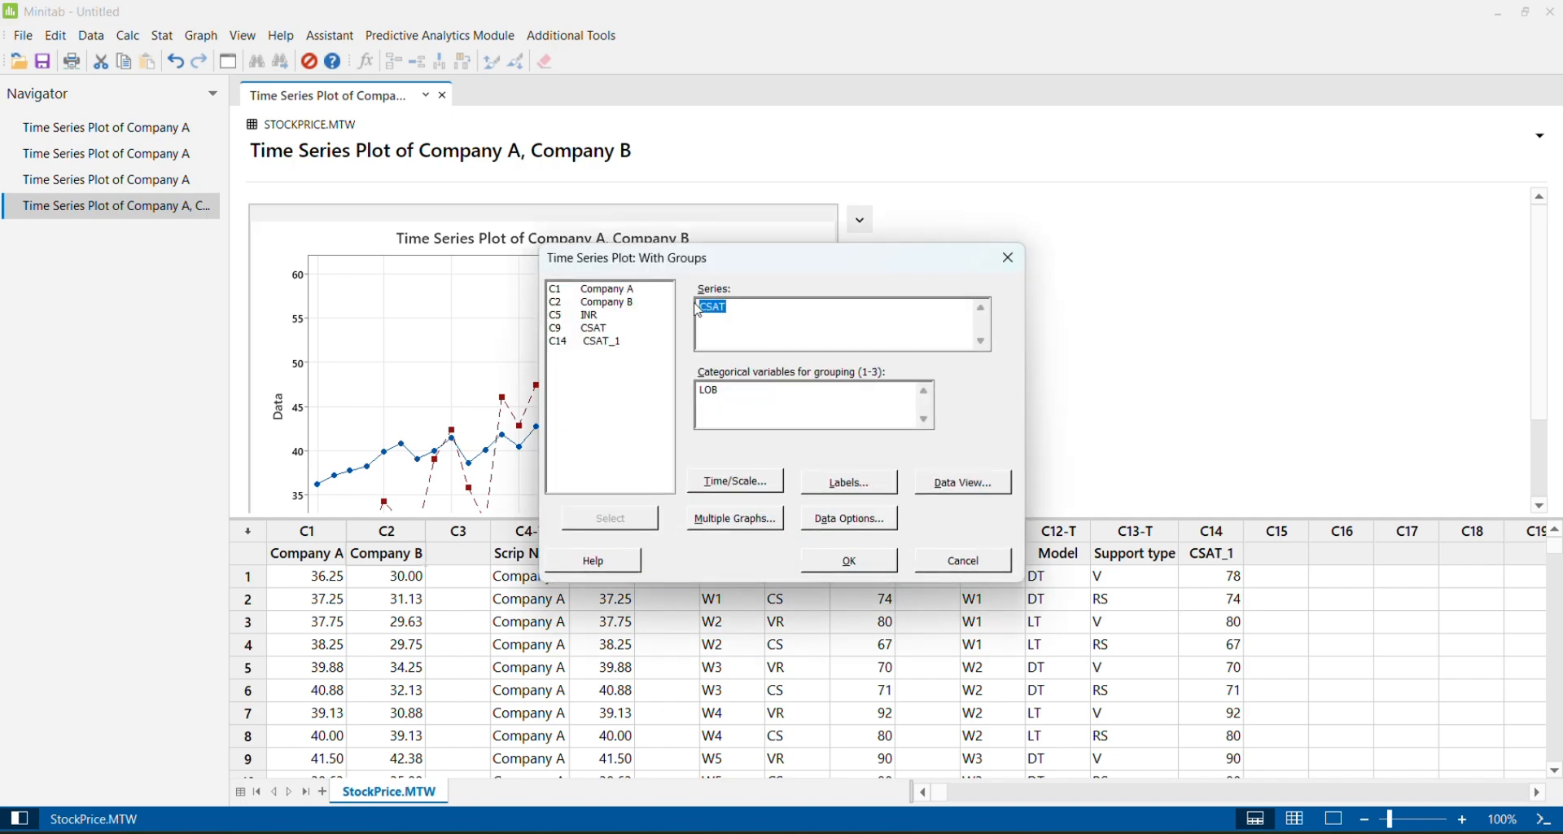
click(749, 319)
click(740, 397)
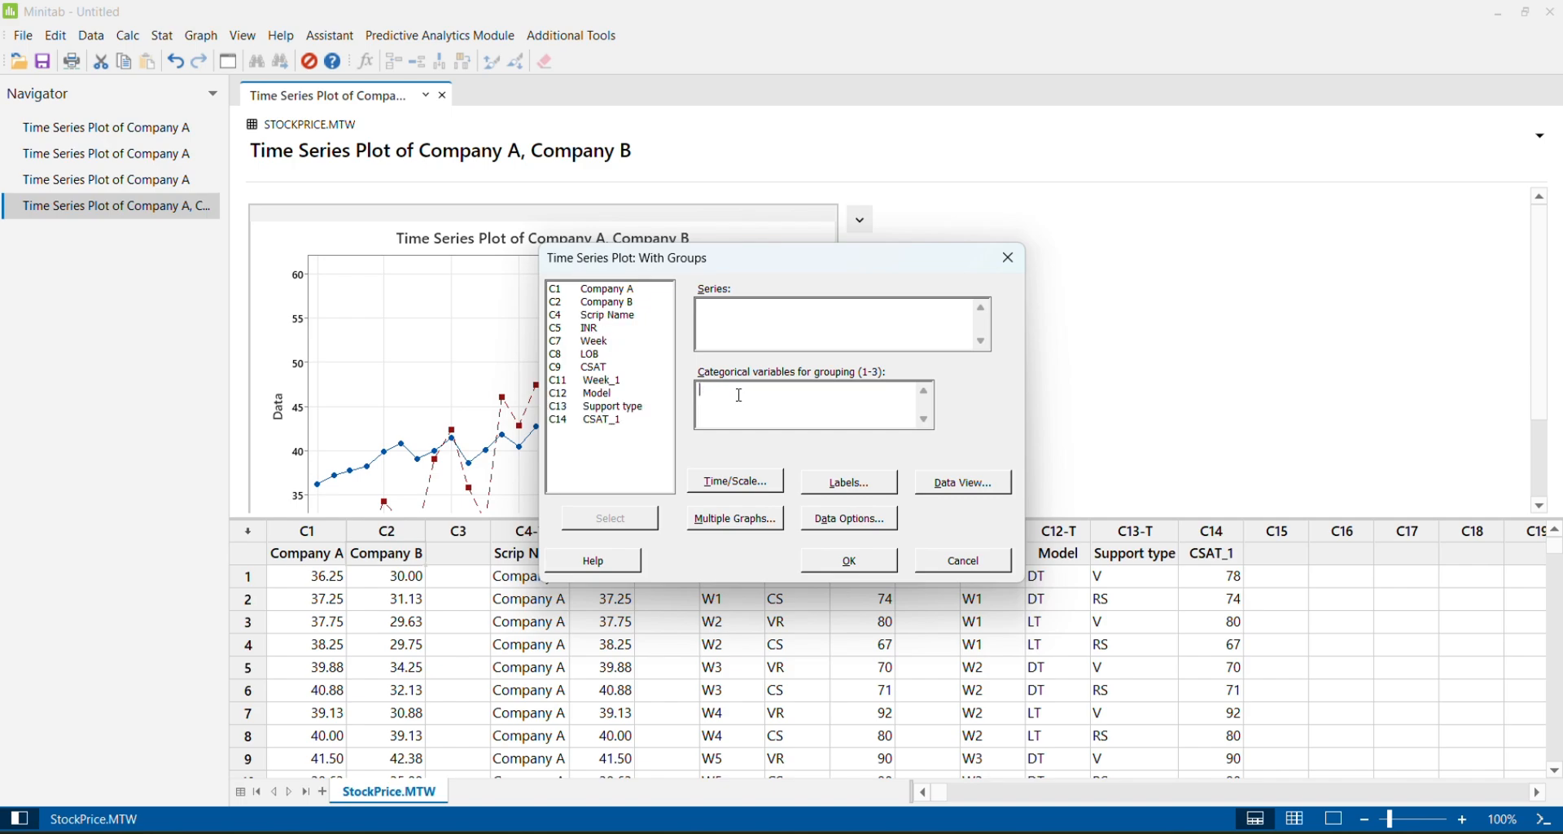
click(729, 318)
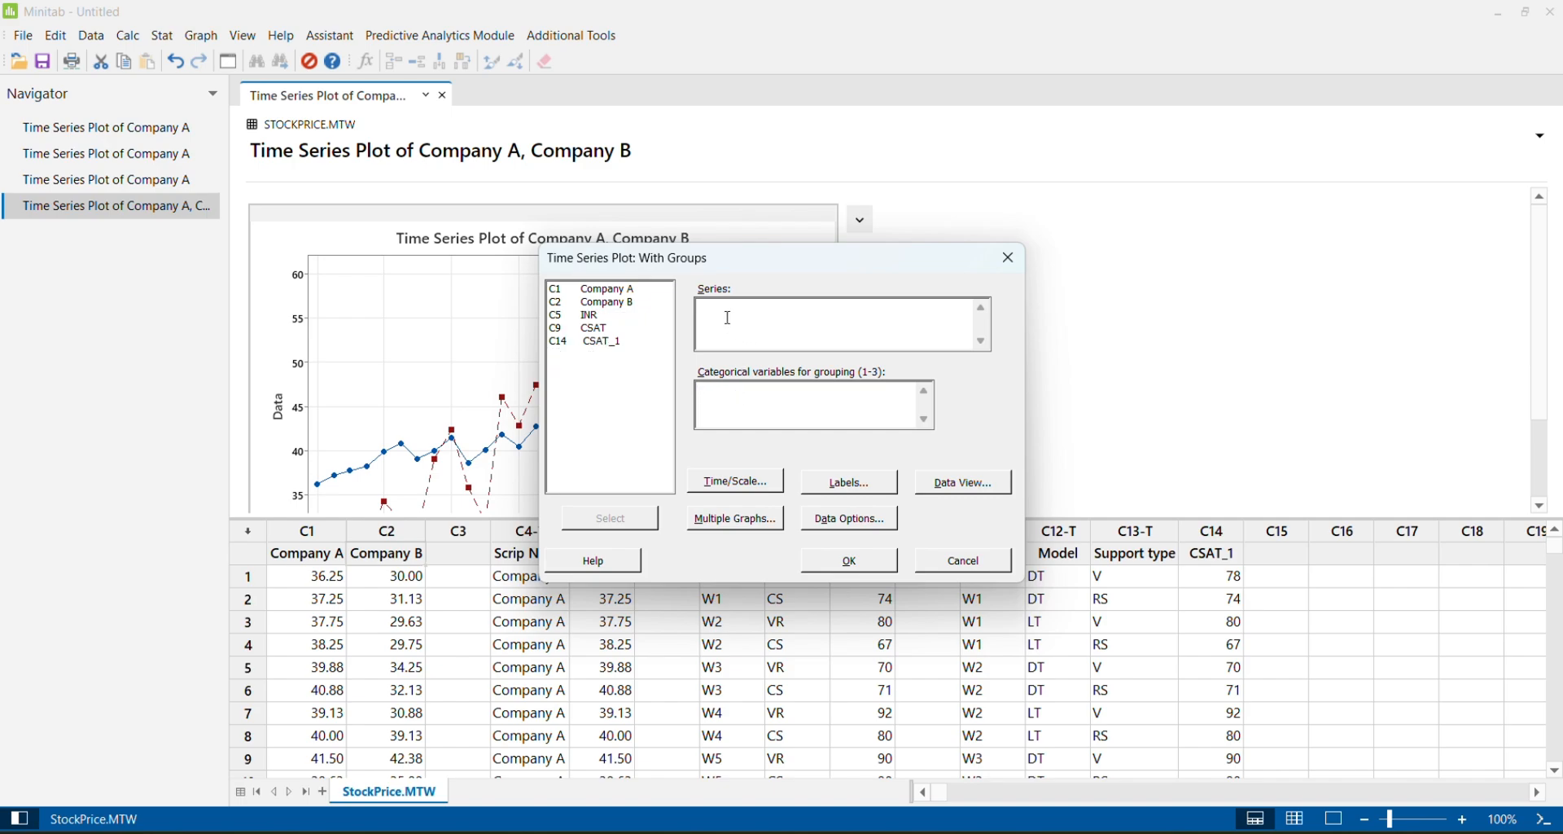
double_click(599, 329)
click(728, 403)
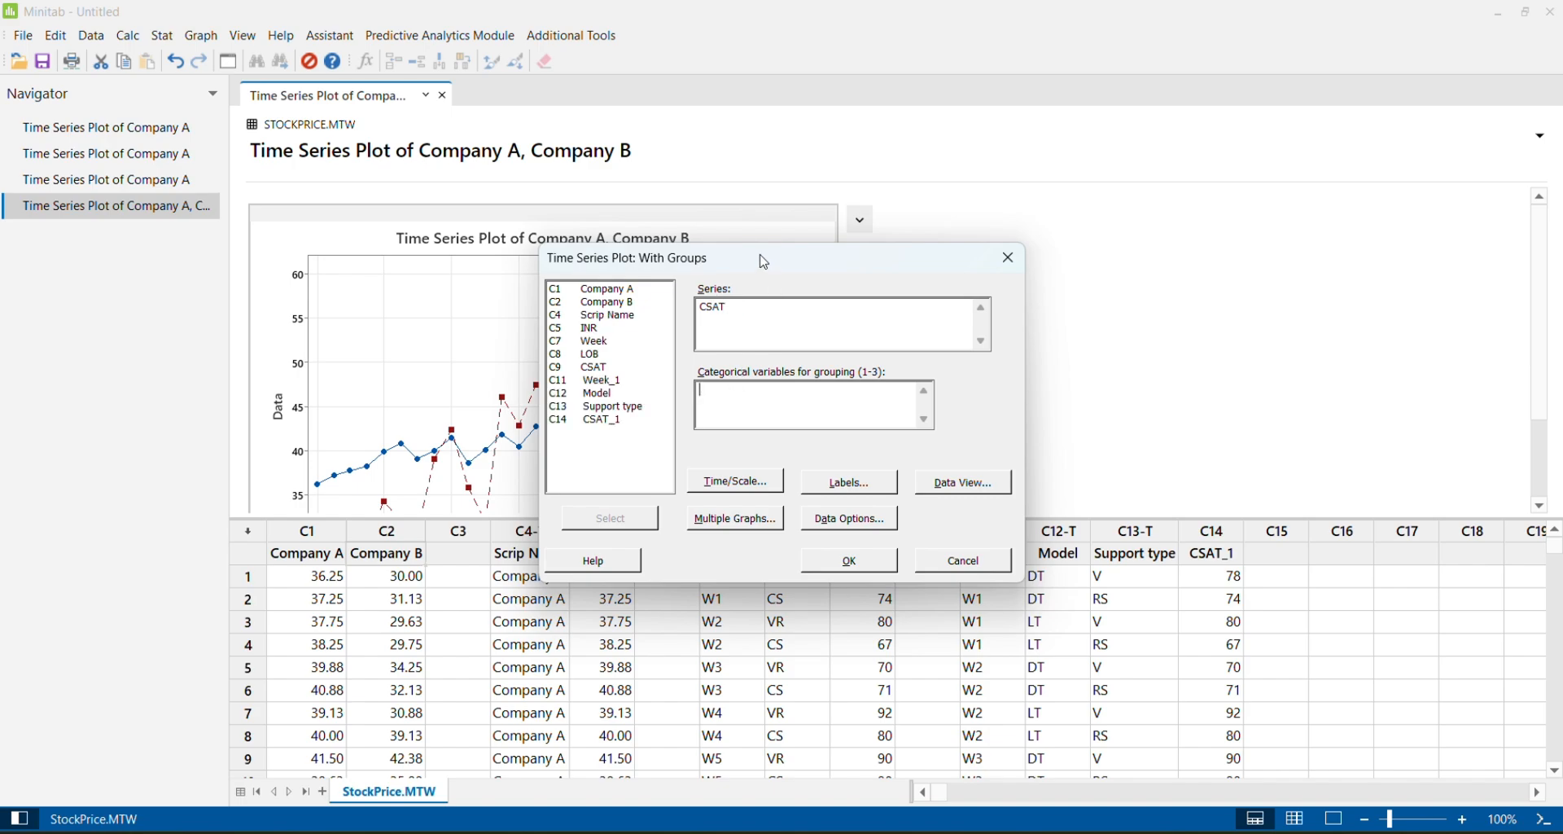
drag(767, 259, 1071, 162)
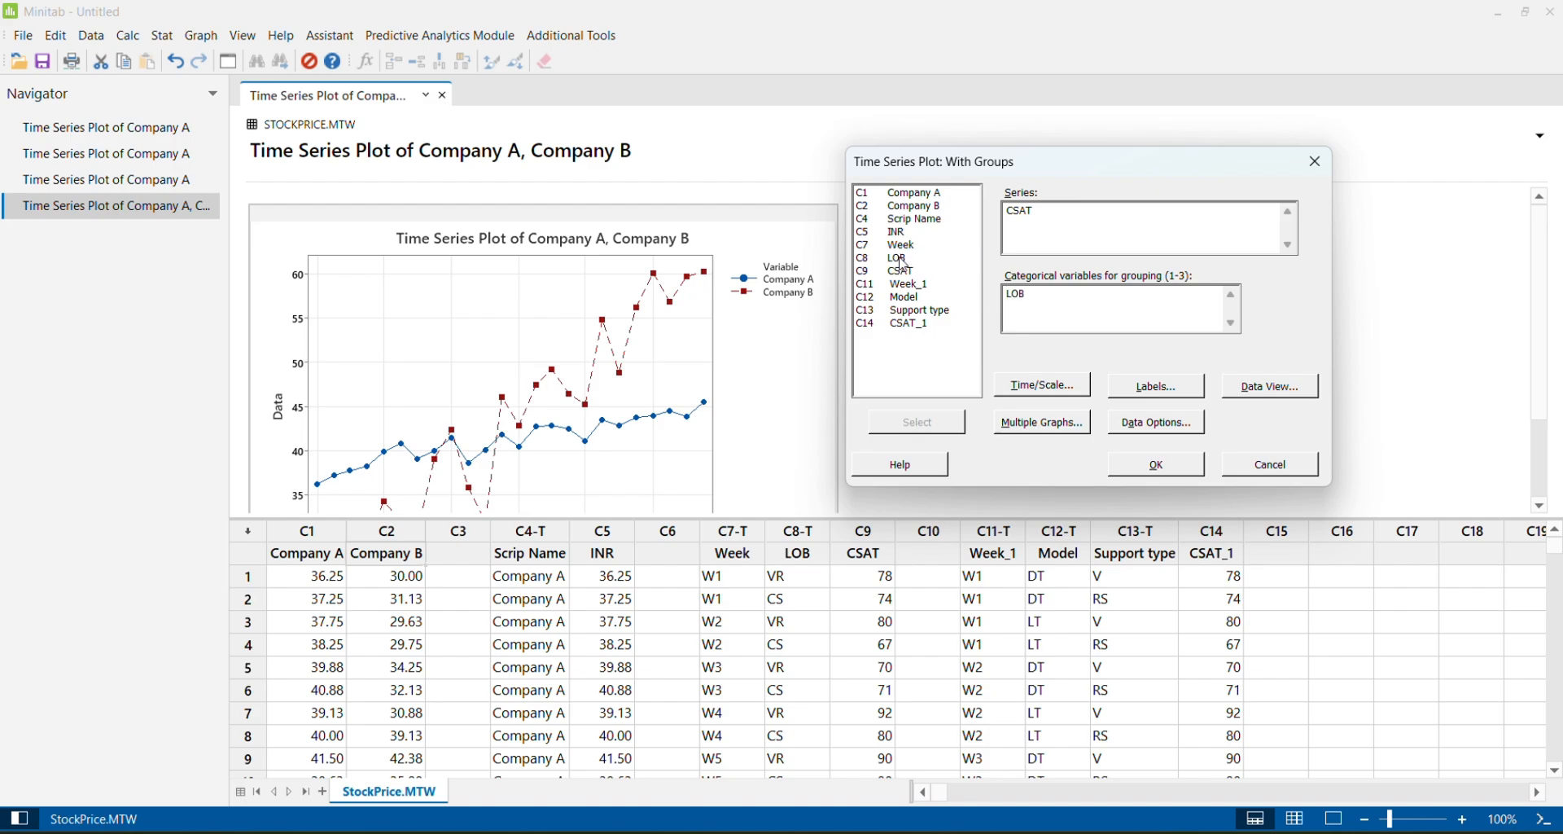
click(1008, 318)
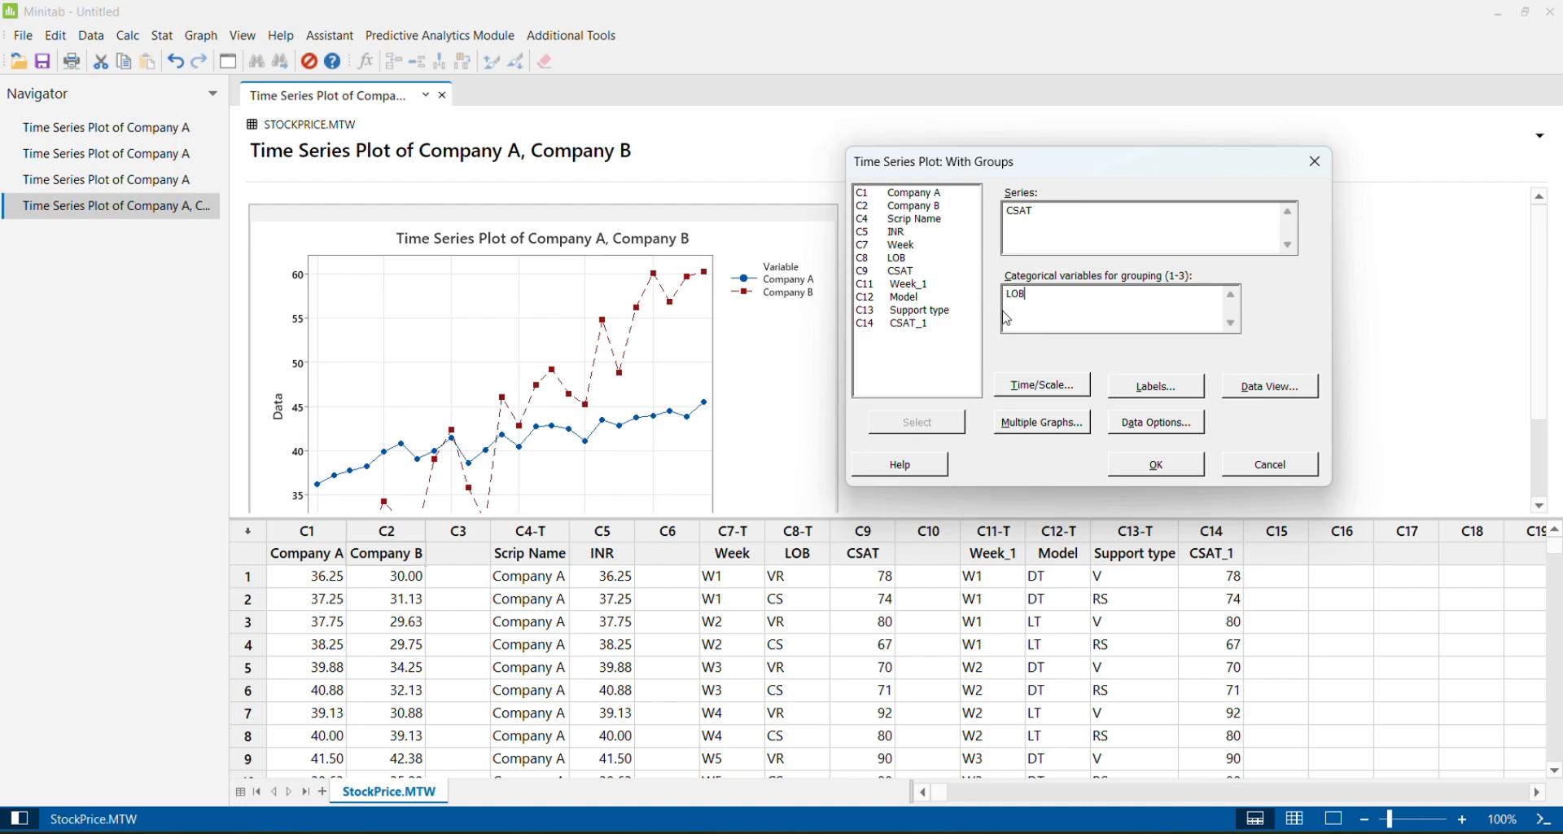
Use Week as the stamp column for the time scale and create the grouped CSAT plot
click(1032, 387)
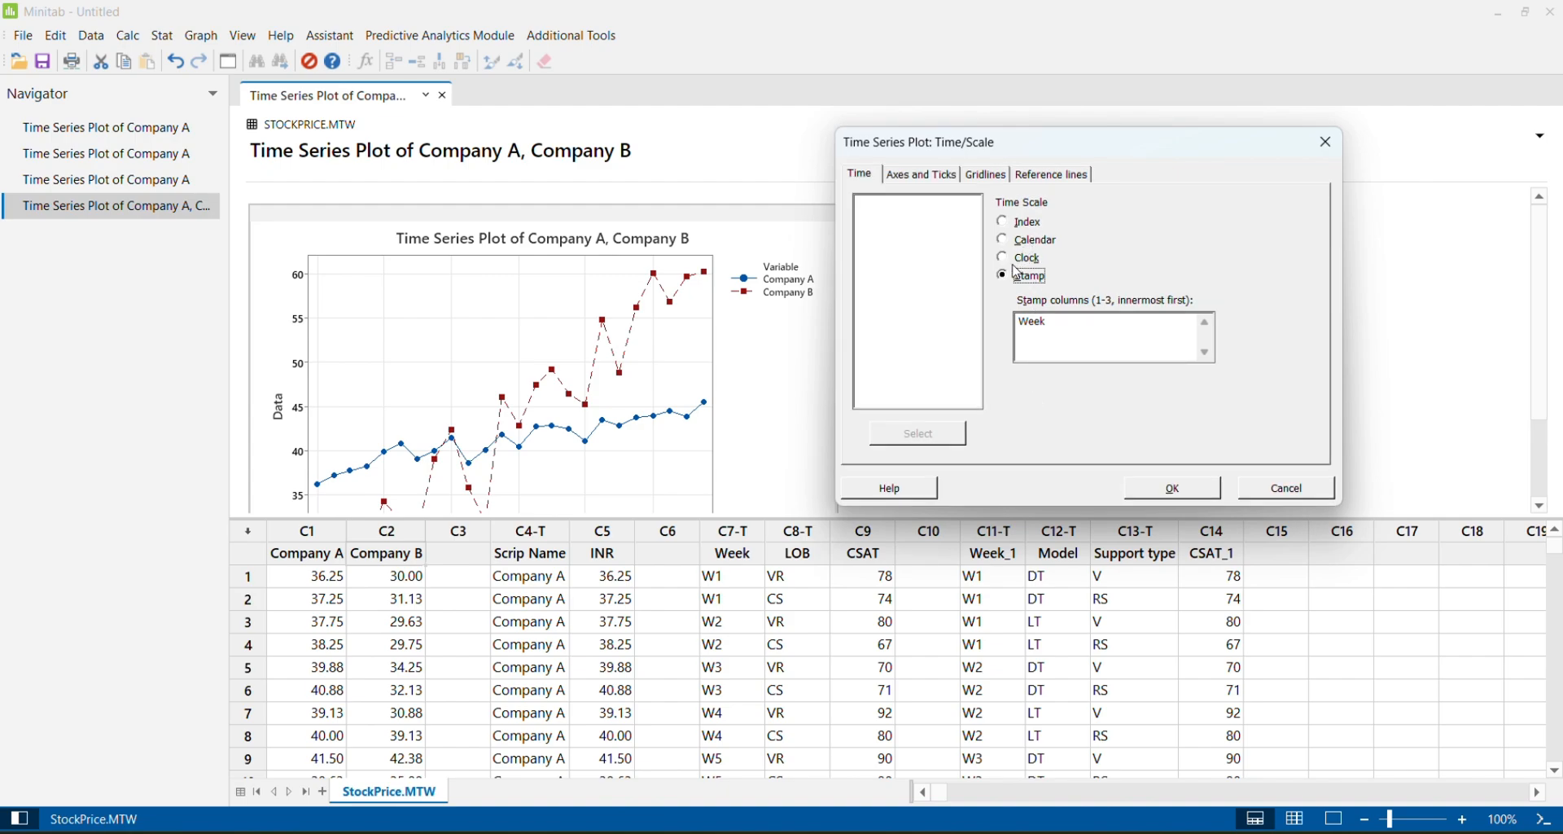
click(1069, 332)
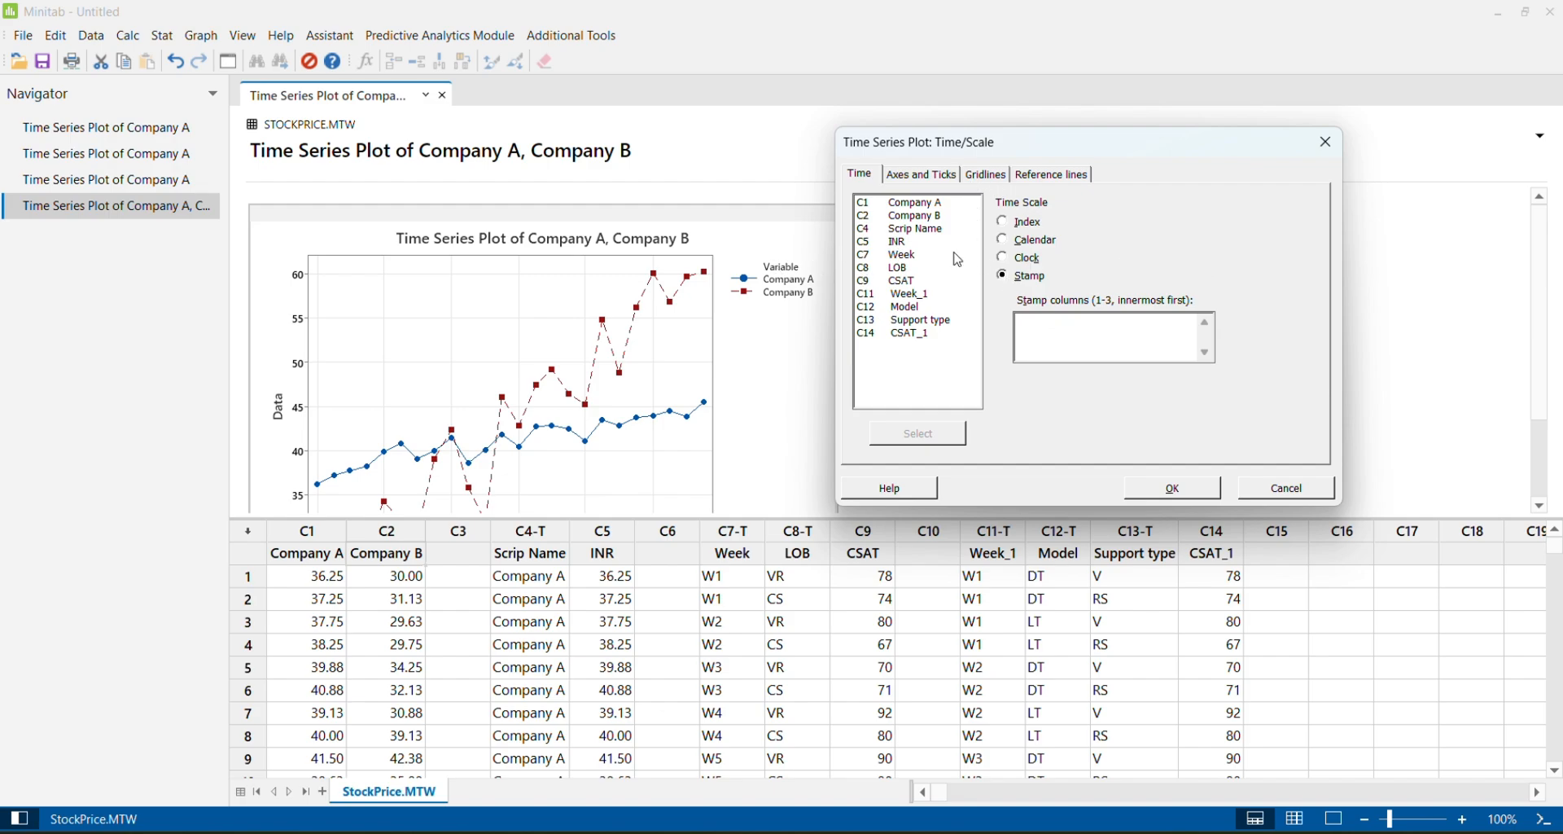
double_click(902, 254)
click(1169, 489)
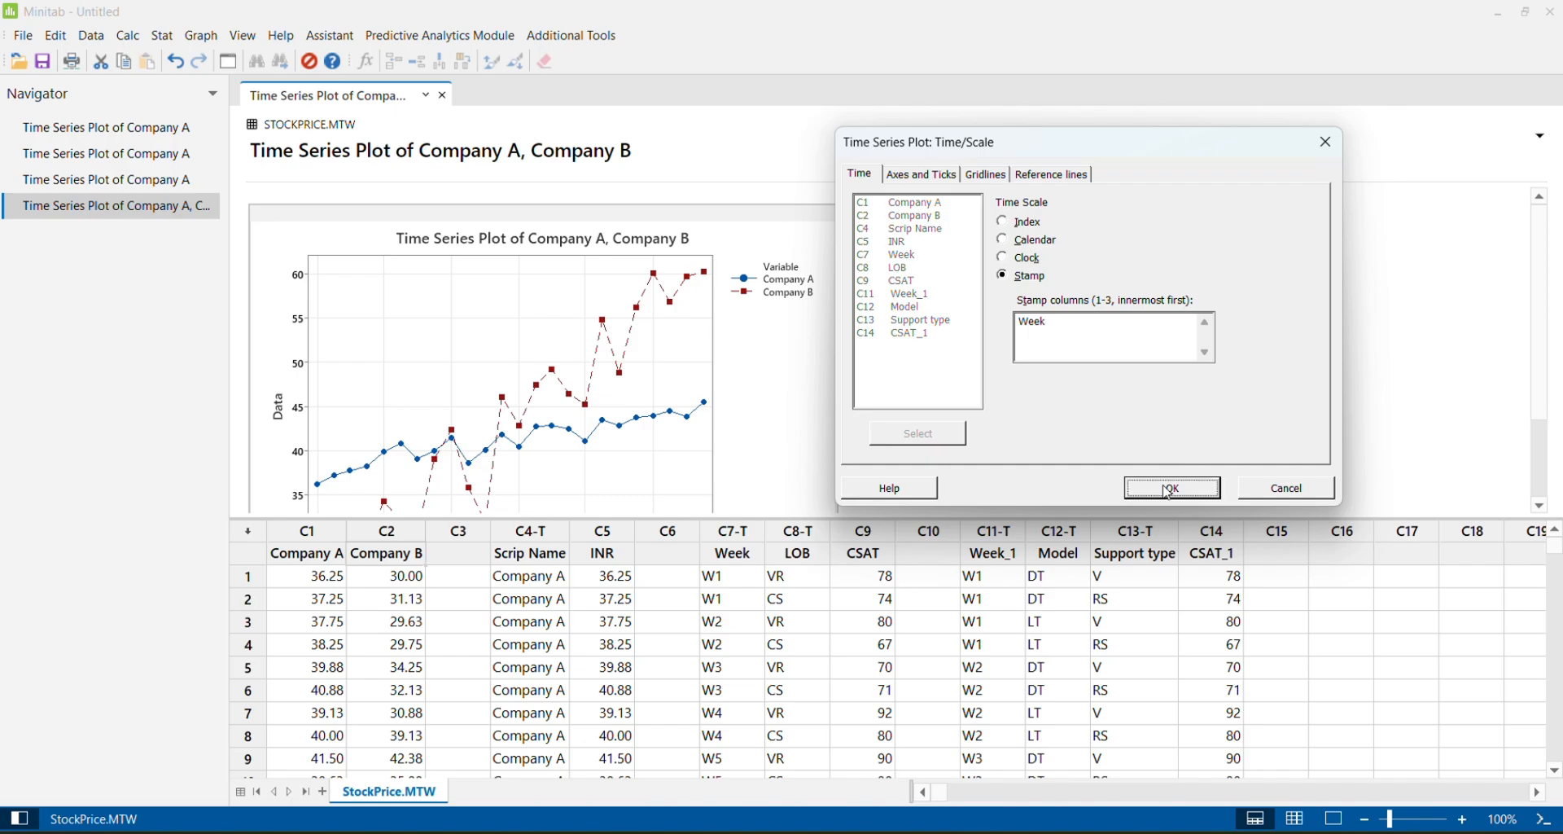
click(1157, 465)
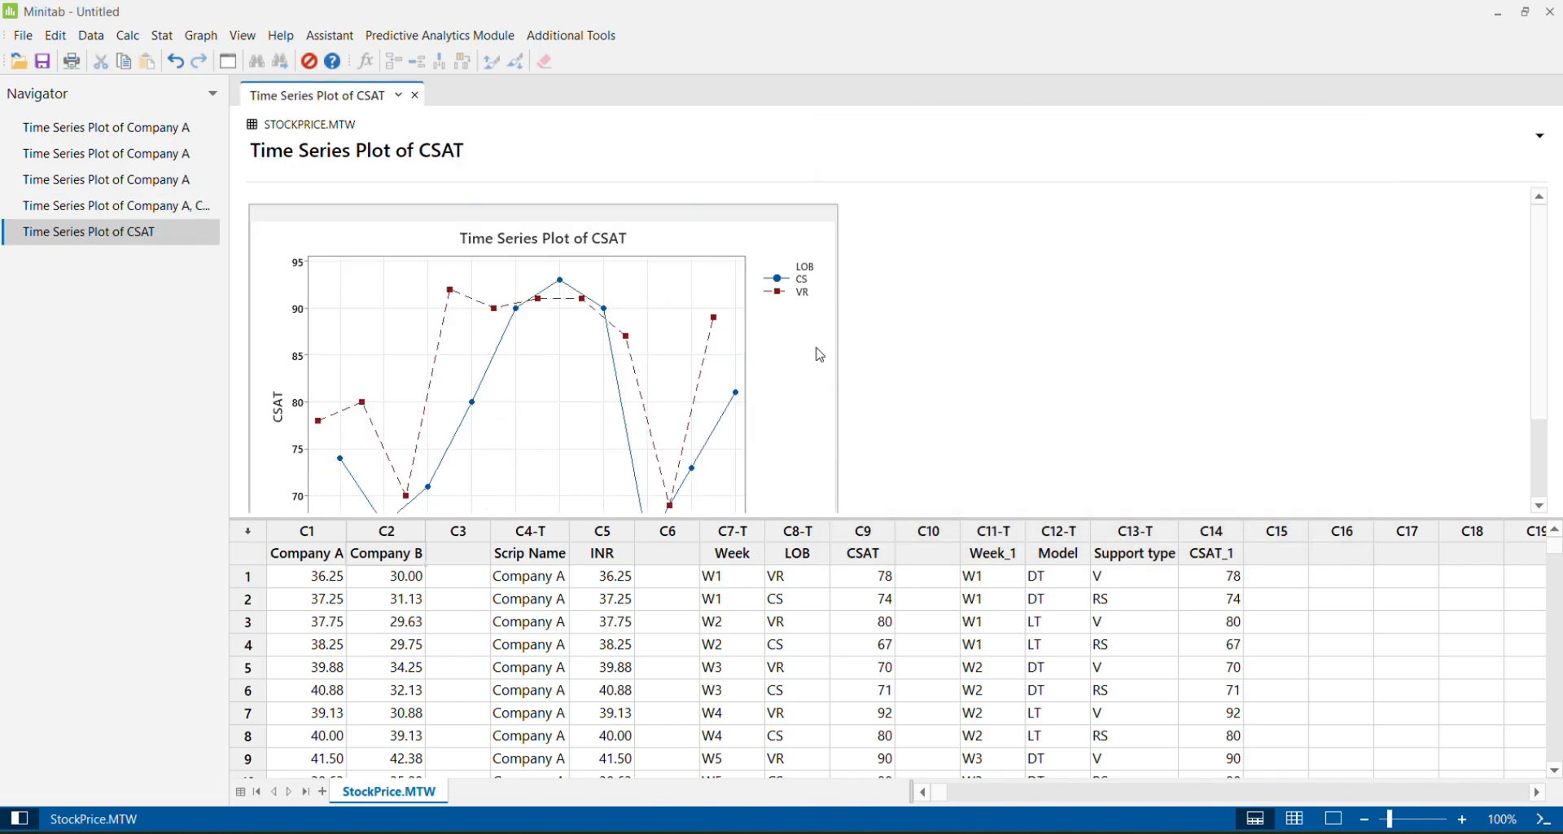
Enlarge the CSAT plot and examine the weekly CS and VR data points
double_click(815, 346)
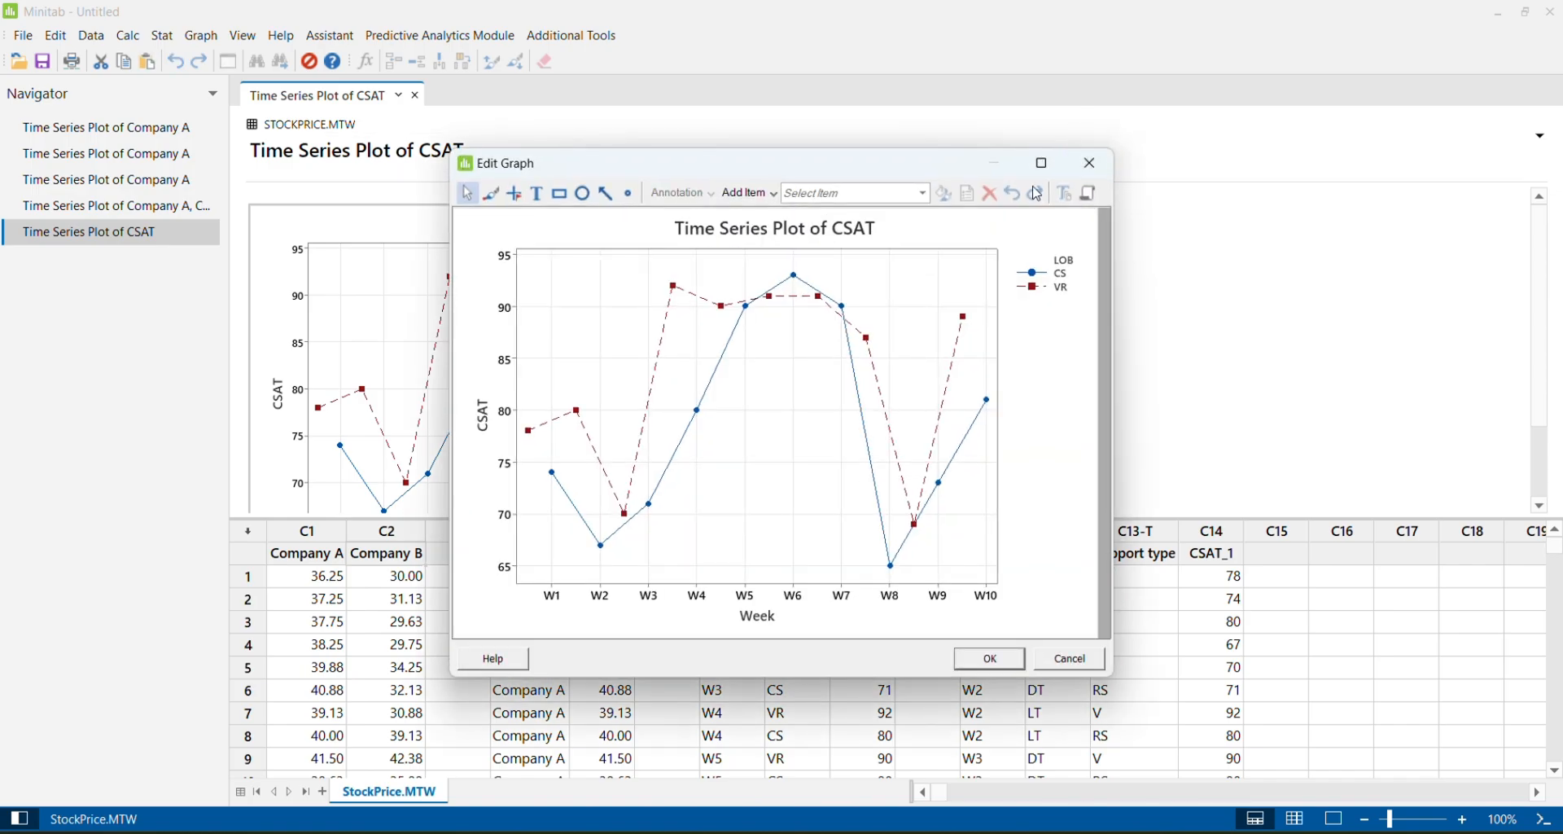
click(1051, 164)
click(1048, 164)
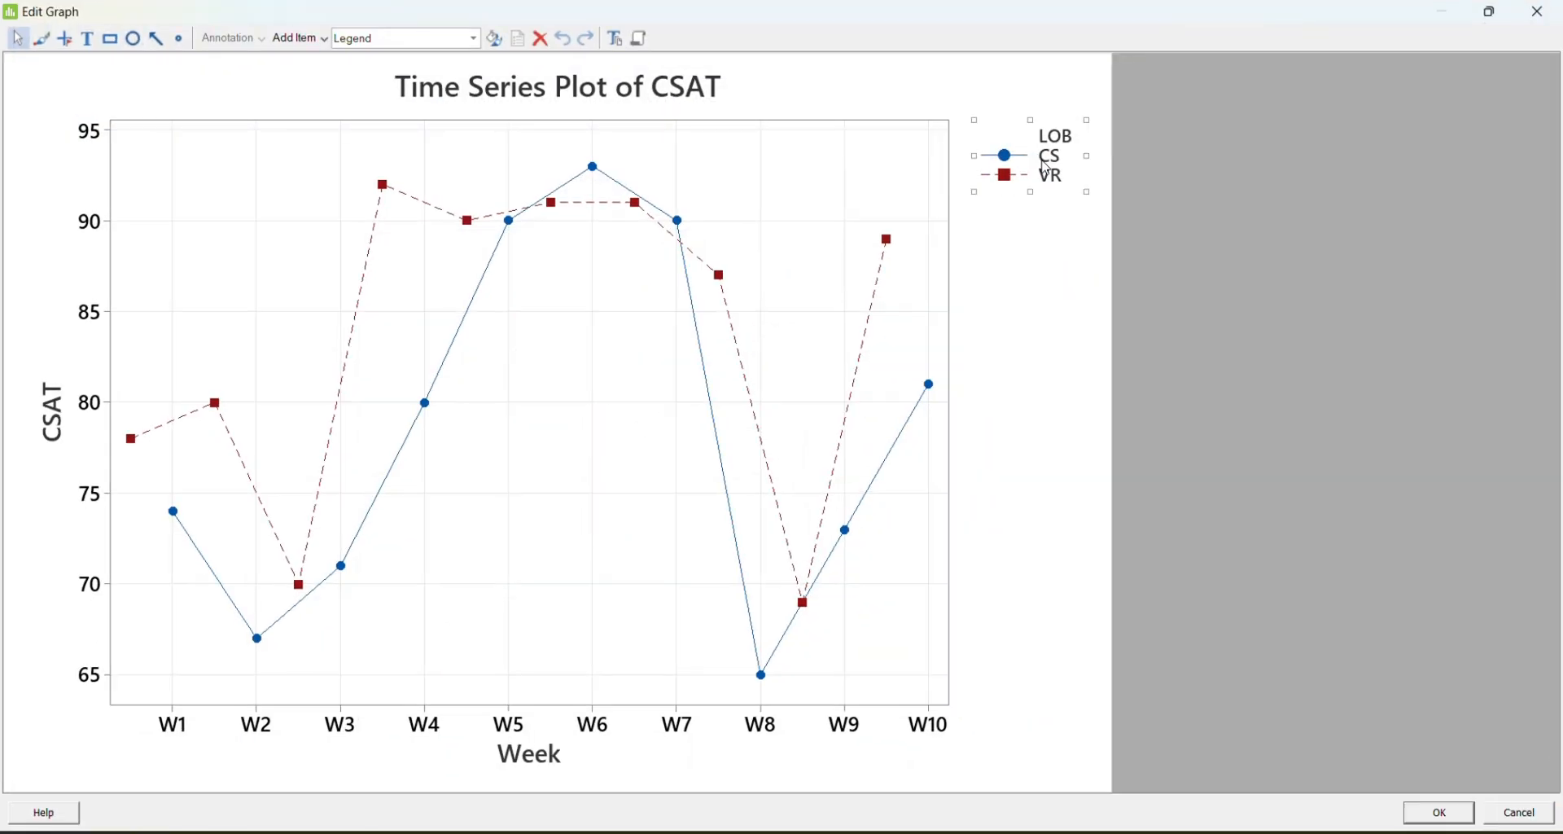
click(1057, 272)
mouse_move(130, 445)
mouse_move(174, 518)
click(1539, 16)
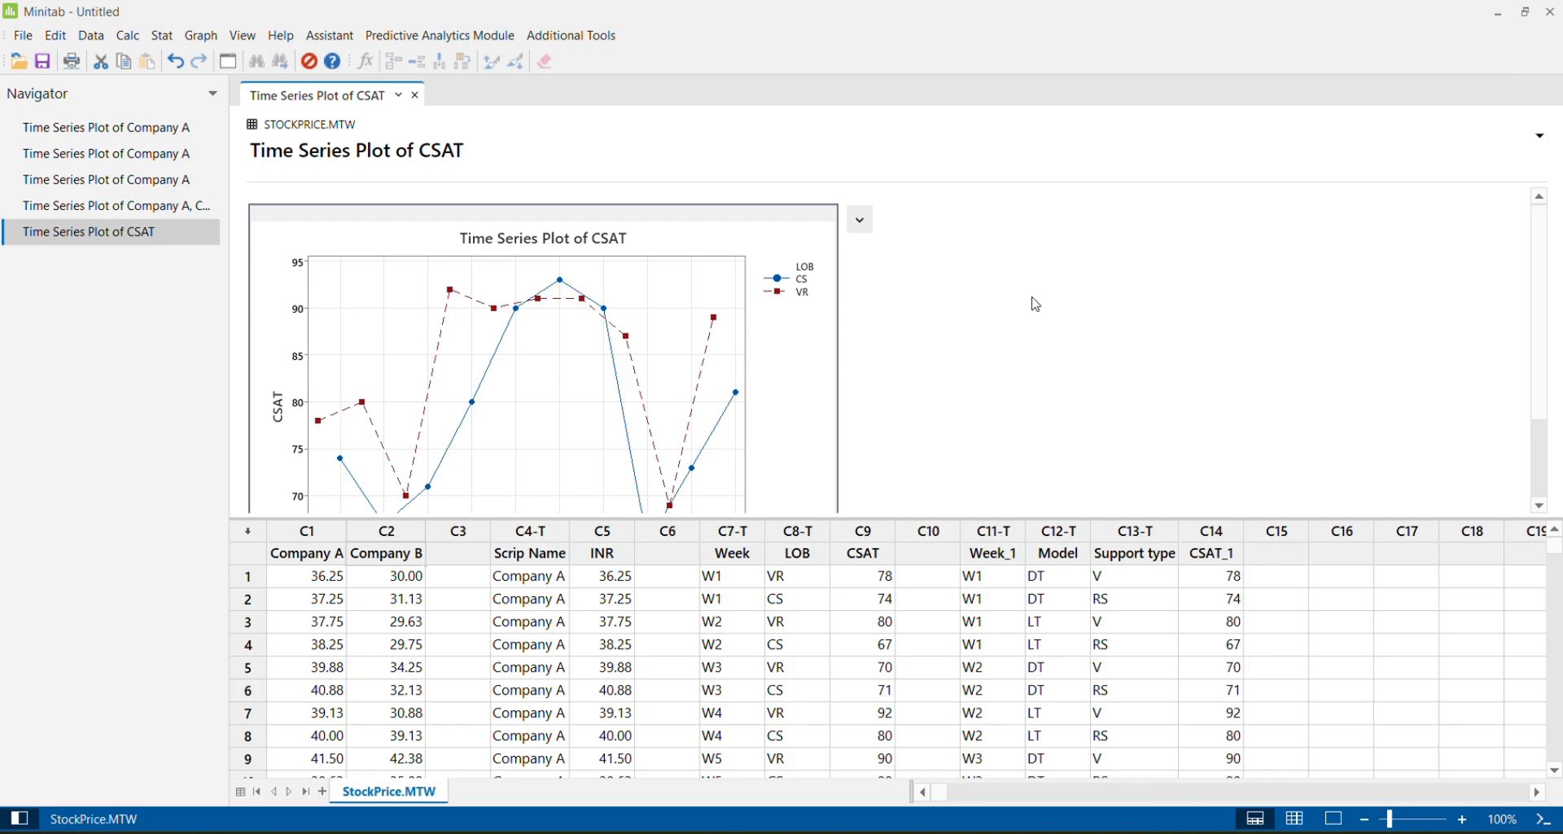
Start a multiple time series plot with groups, using CSAT_1 as the series
click(201, 37)
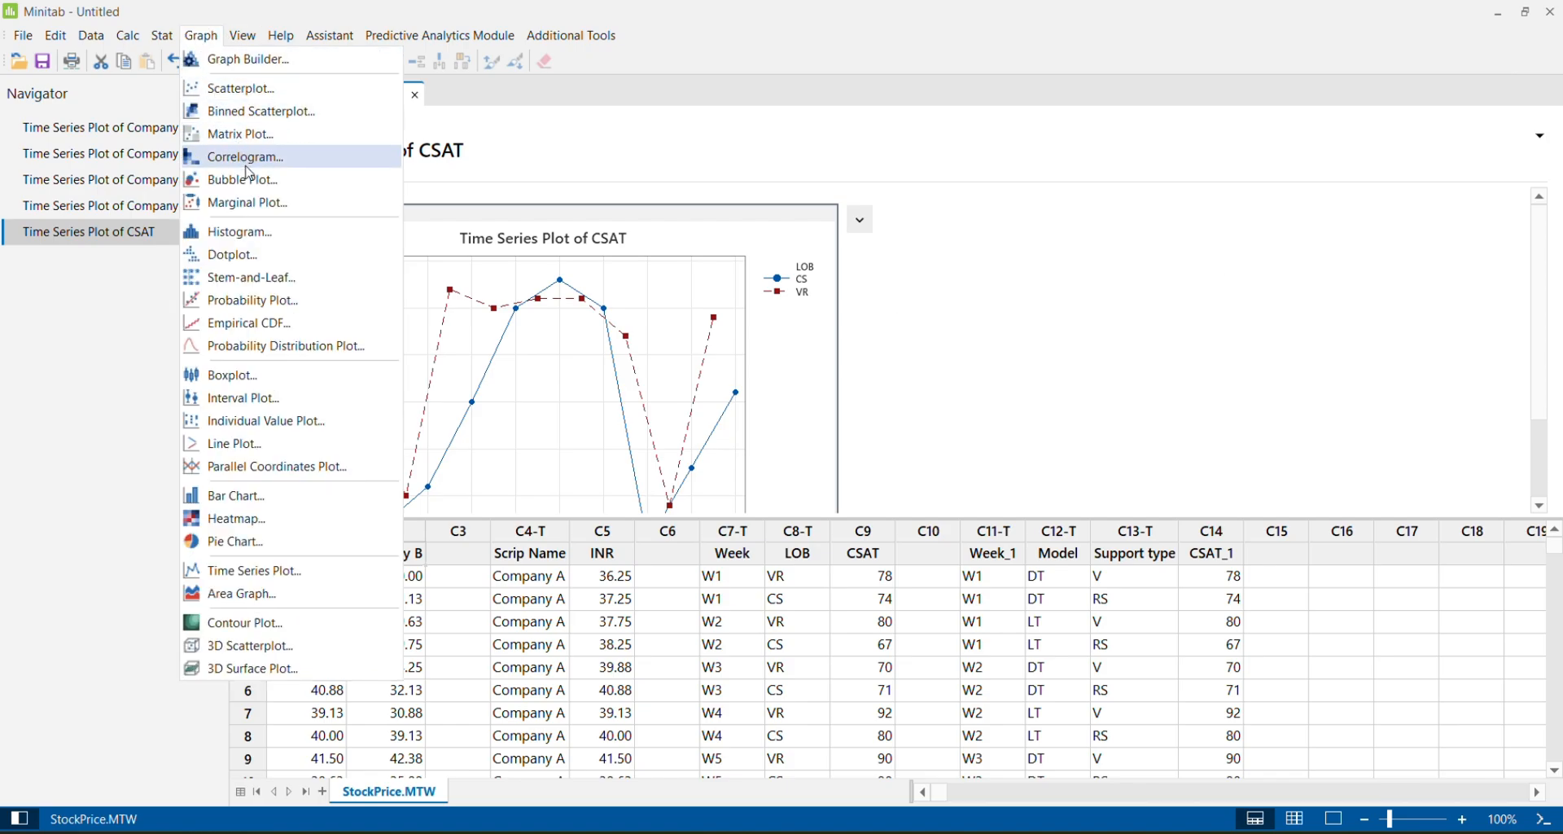
click(250, 574)
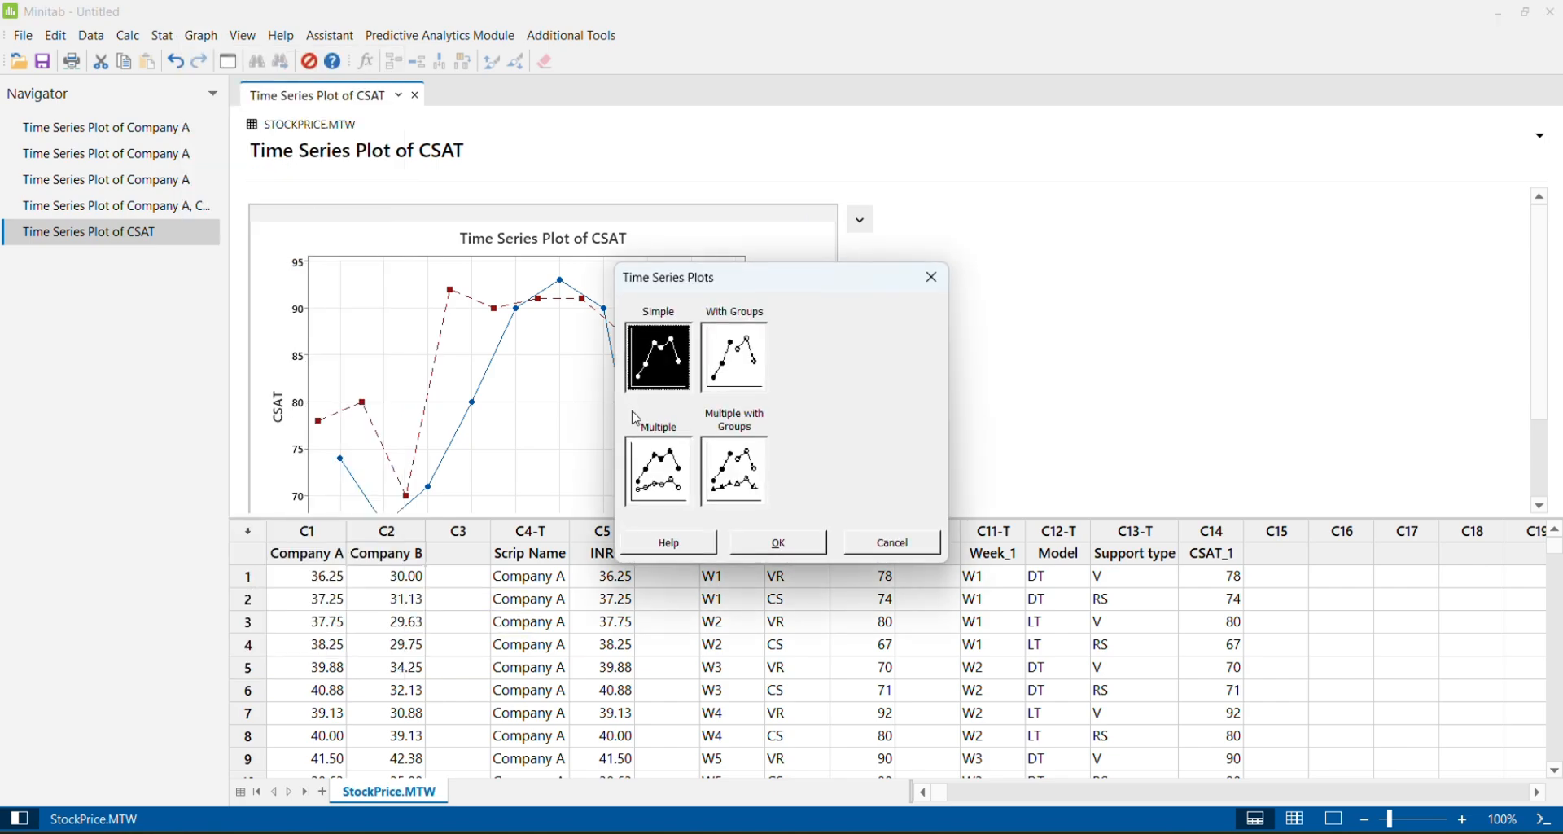
click(735, 492)
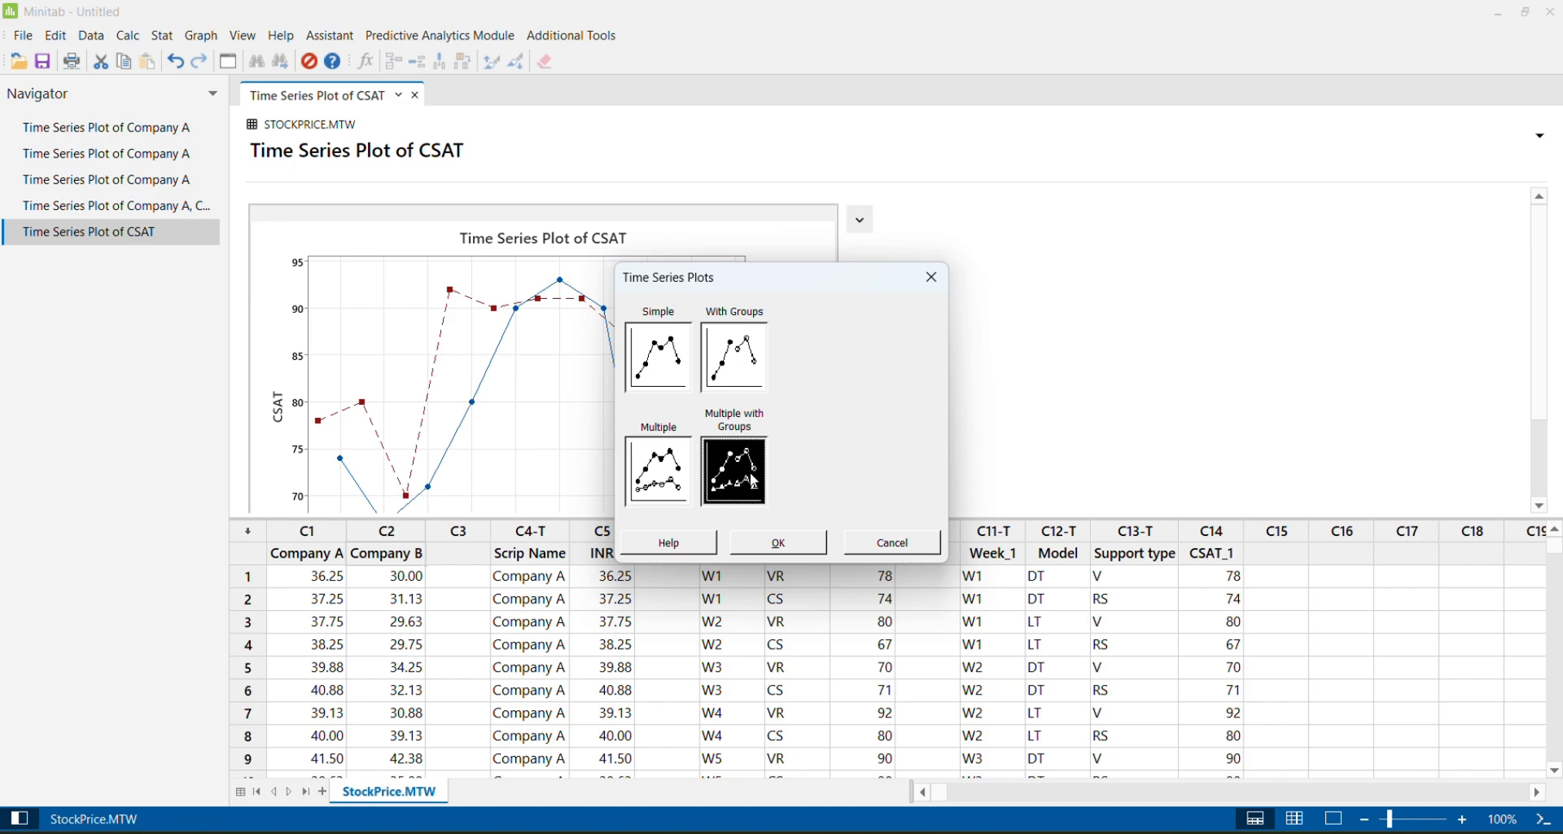
click(777, 542)
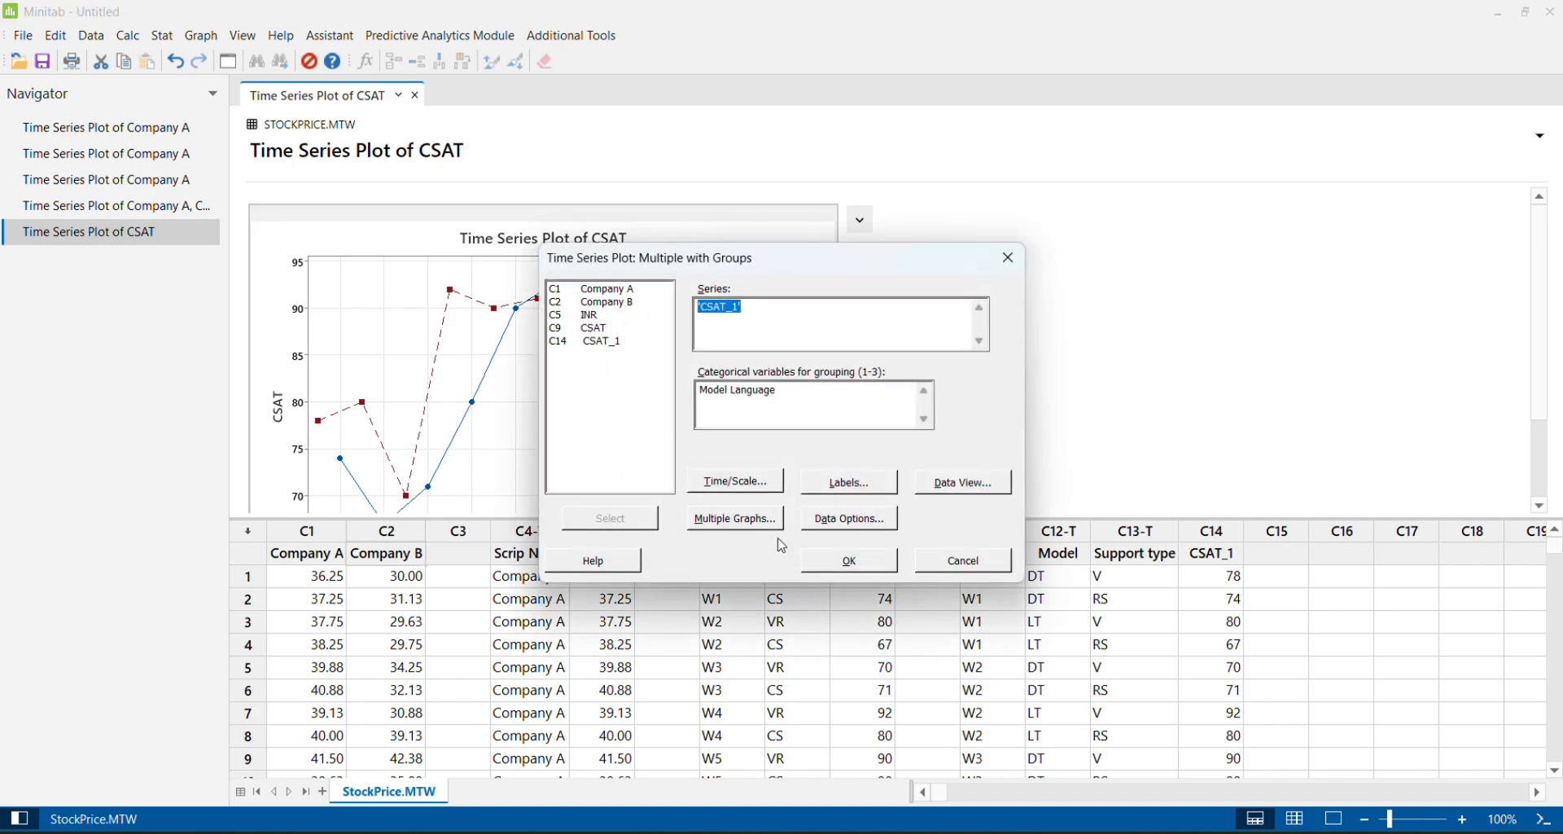
click(773, 315)
double_click(619, 345)
drag(775, 269, 637, 260)
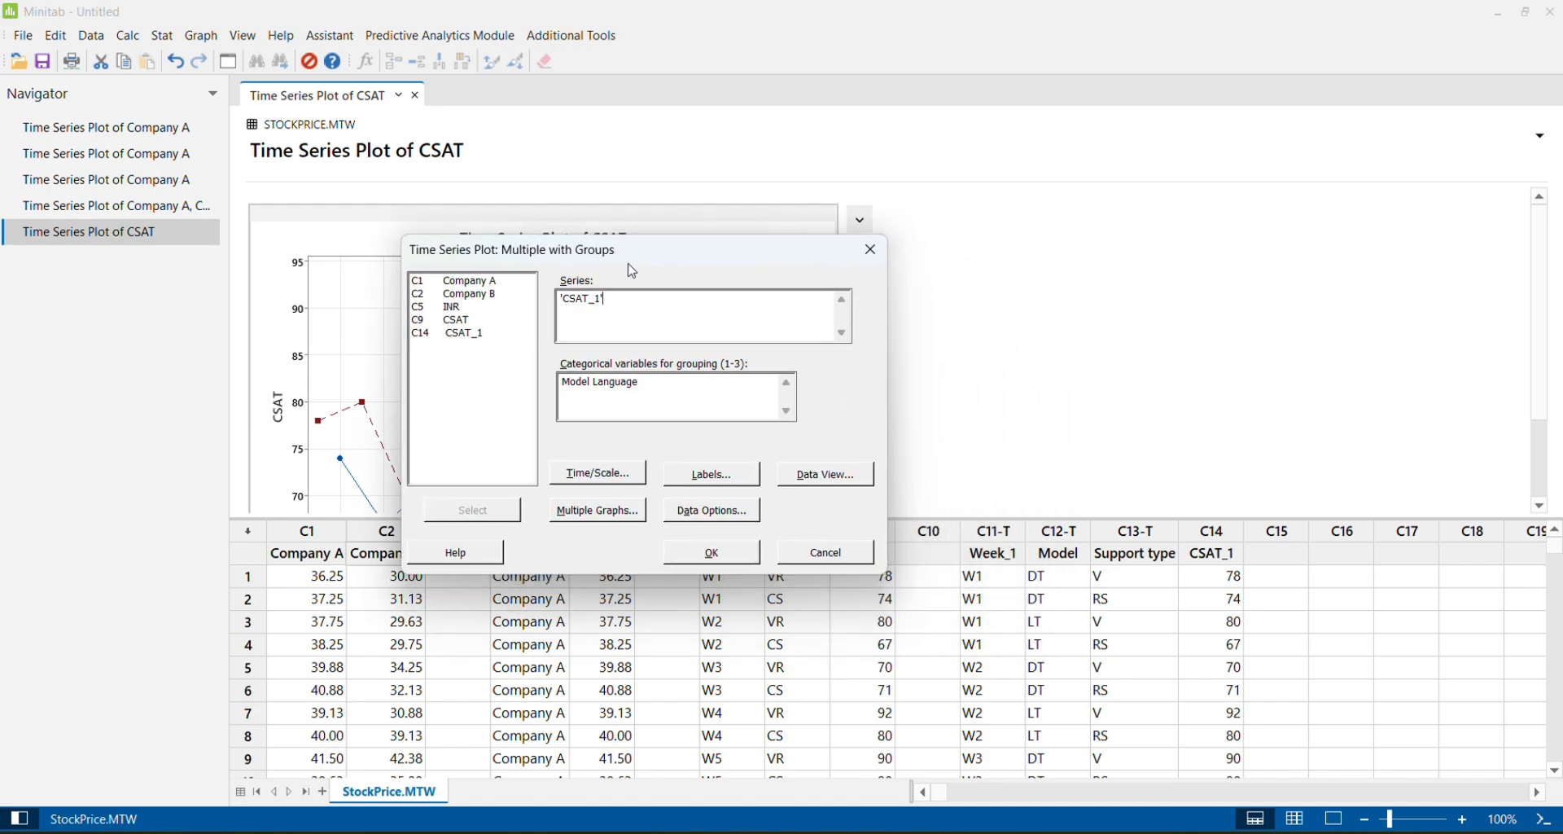
Replace the categorical grouping variables with Model and Support type
click(663, 395)
key(BackSpace)
key(BackSpace)
key(BackSpace)
key(BackSpace)
key(BackSpace)
key(BackSpace)
key(BackSpace)
key(BackSpace)
key(BackSpace)
key(BackSpace)
key(BackSpace)
key(BackSpace)
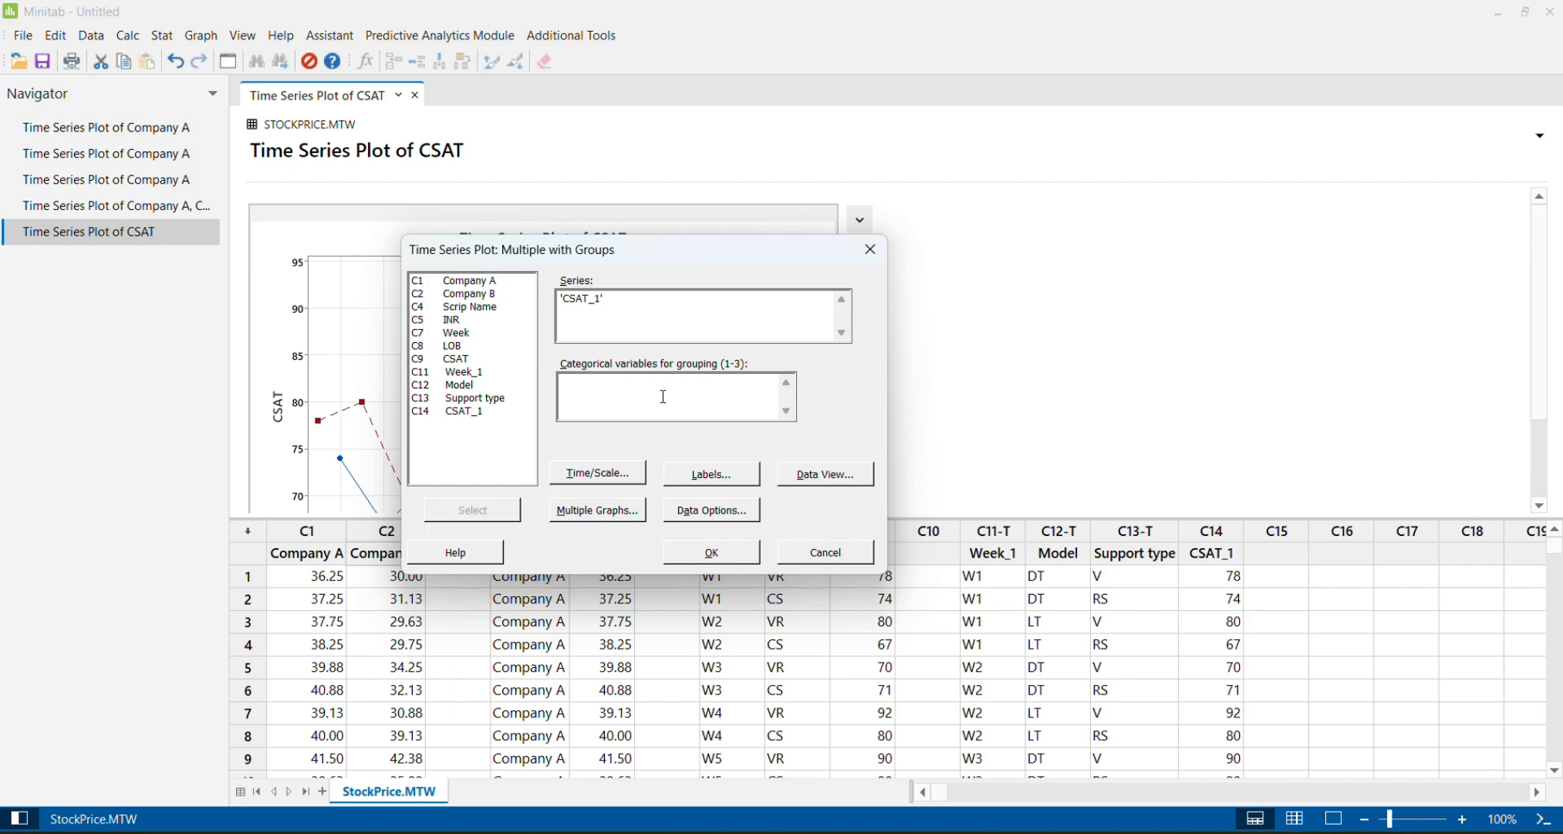
click(473, 388)
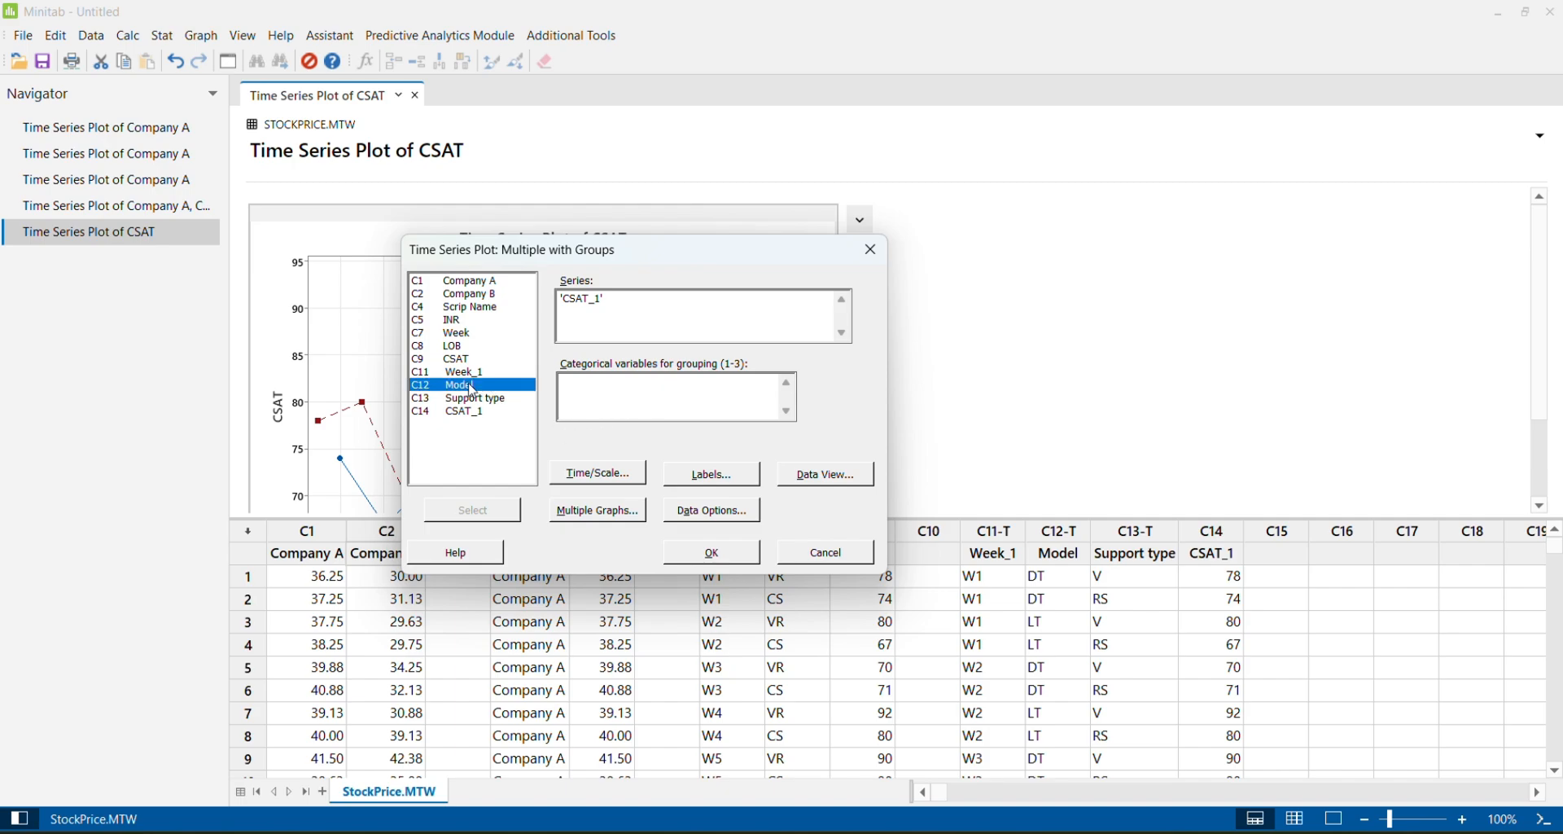
double_click(473, 388)
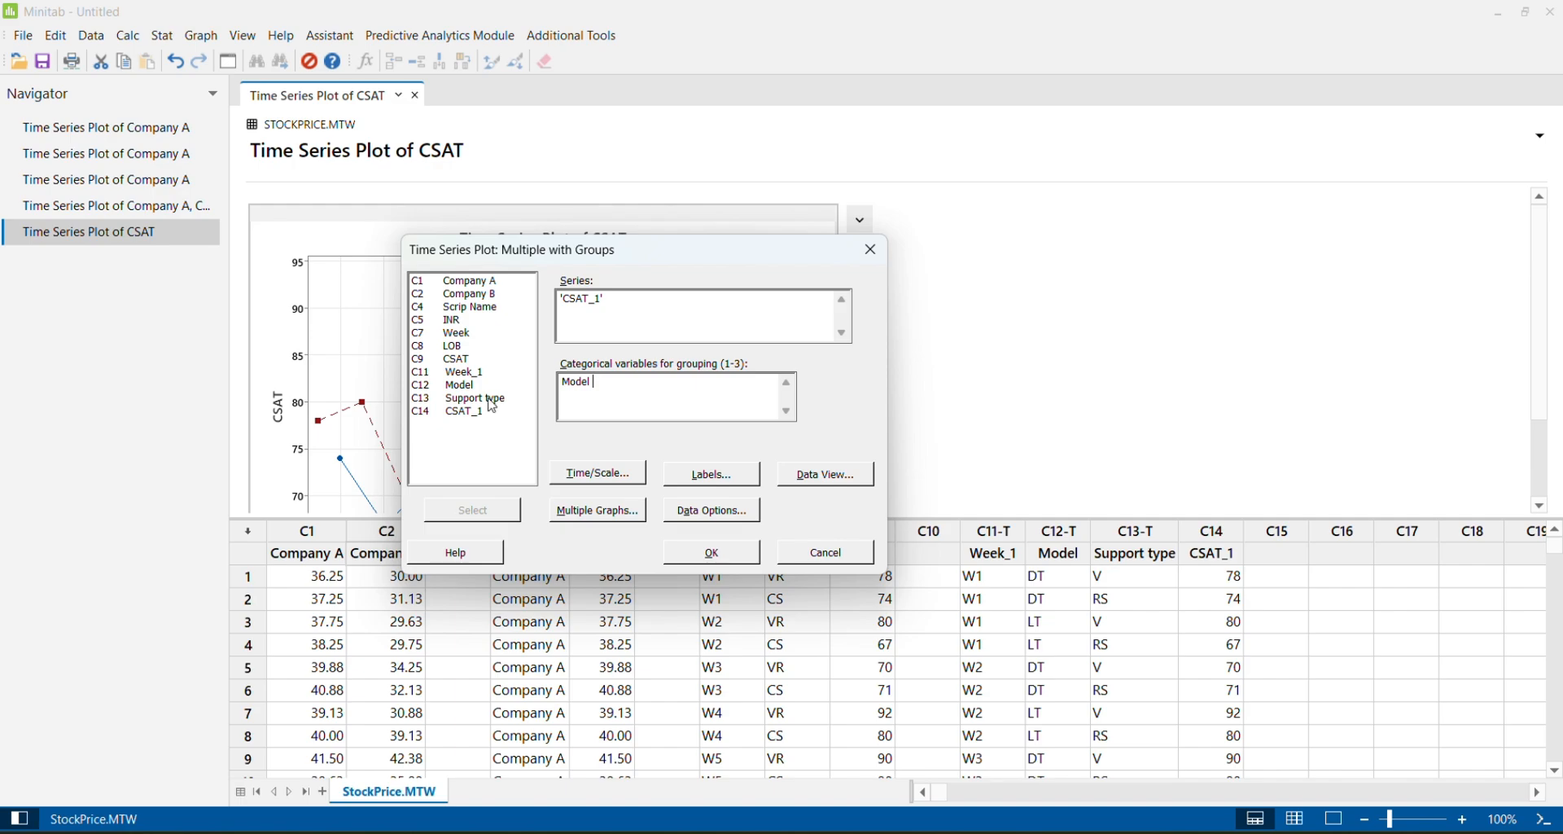
double_click(493, 398)
Use a Stamp time scale with Week_1 as the stamp column for the CSAT_1 plot
click(627, 481)
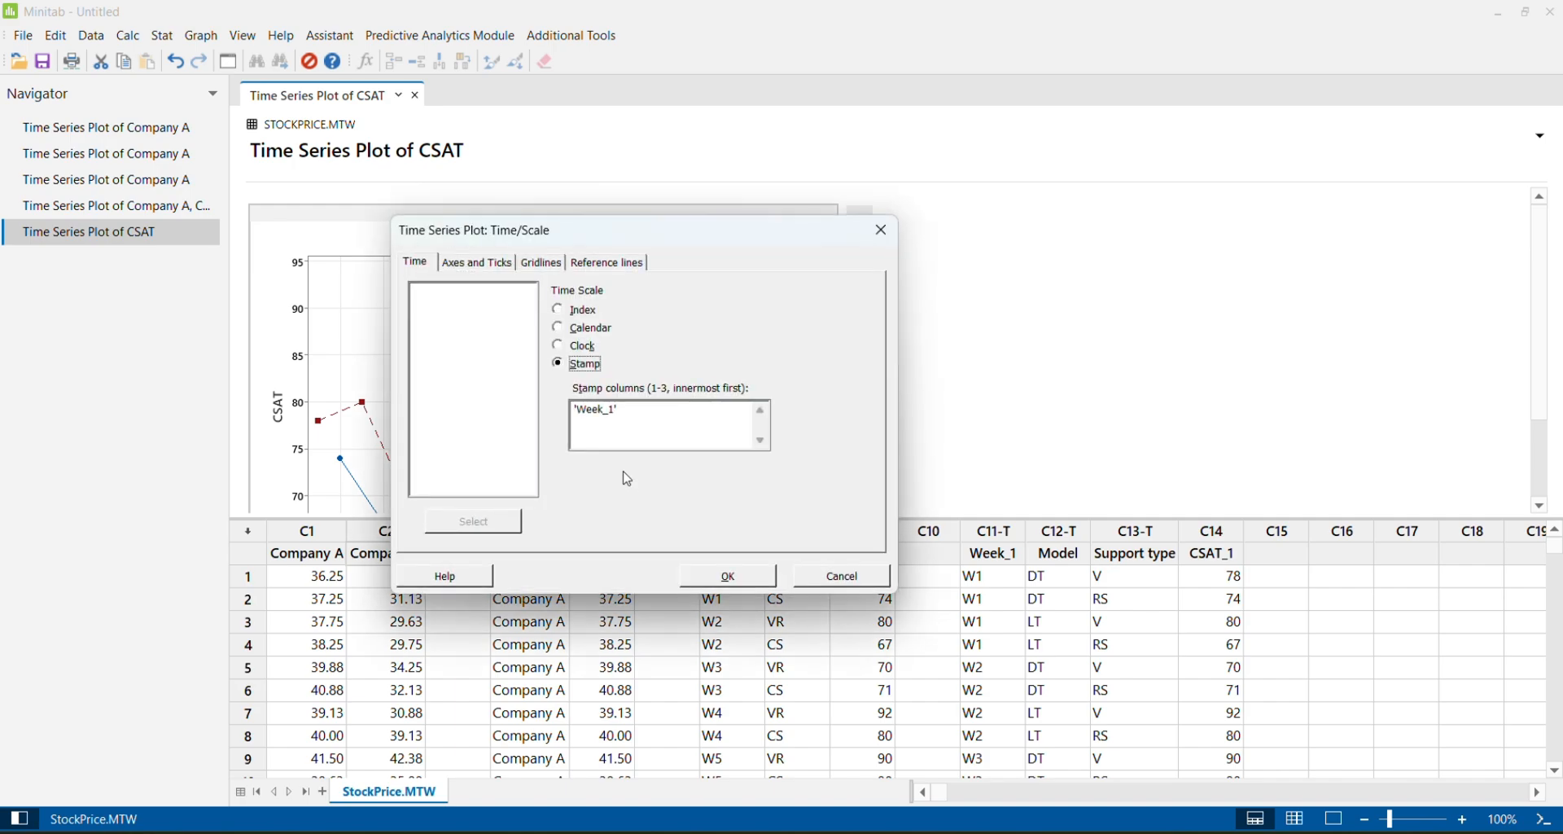
click(631, 408)
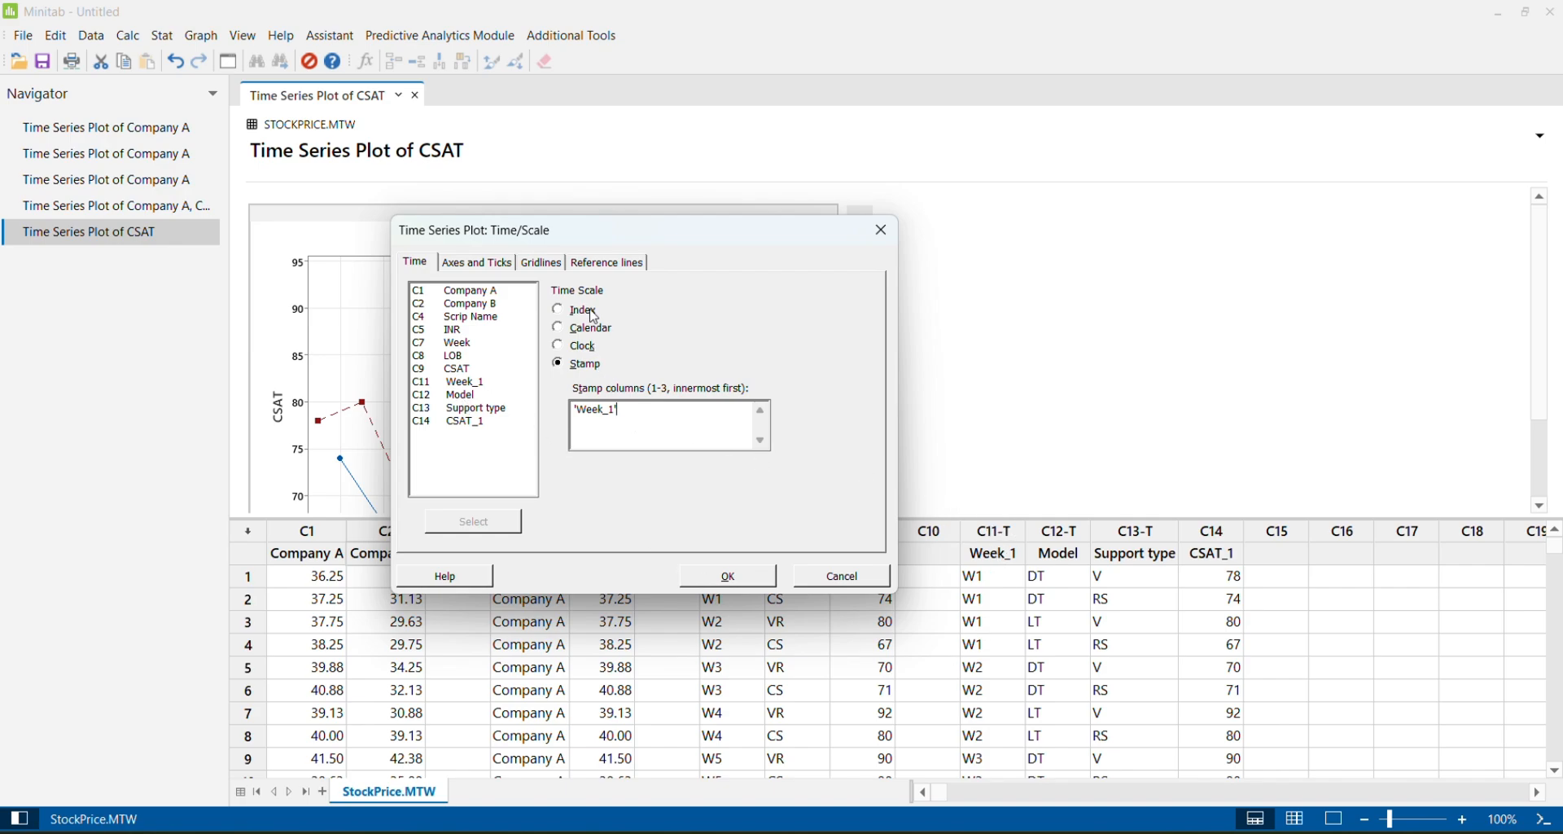
click(732, 572)
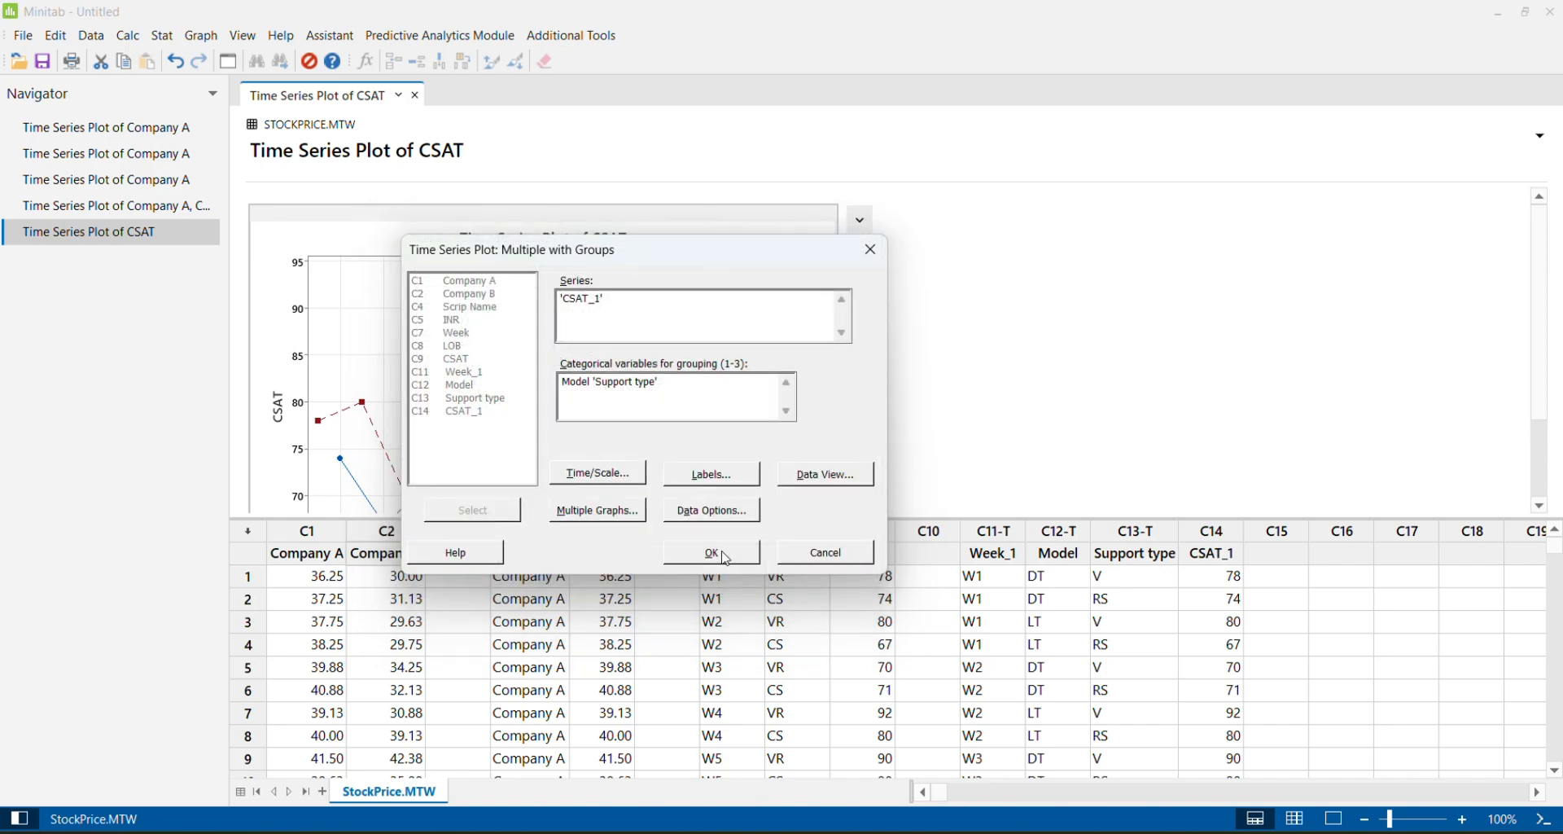
Generate the CSAT_1 time series plot and enlarge it to examine the weekly data points by Model and Support type
click(712, 553)
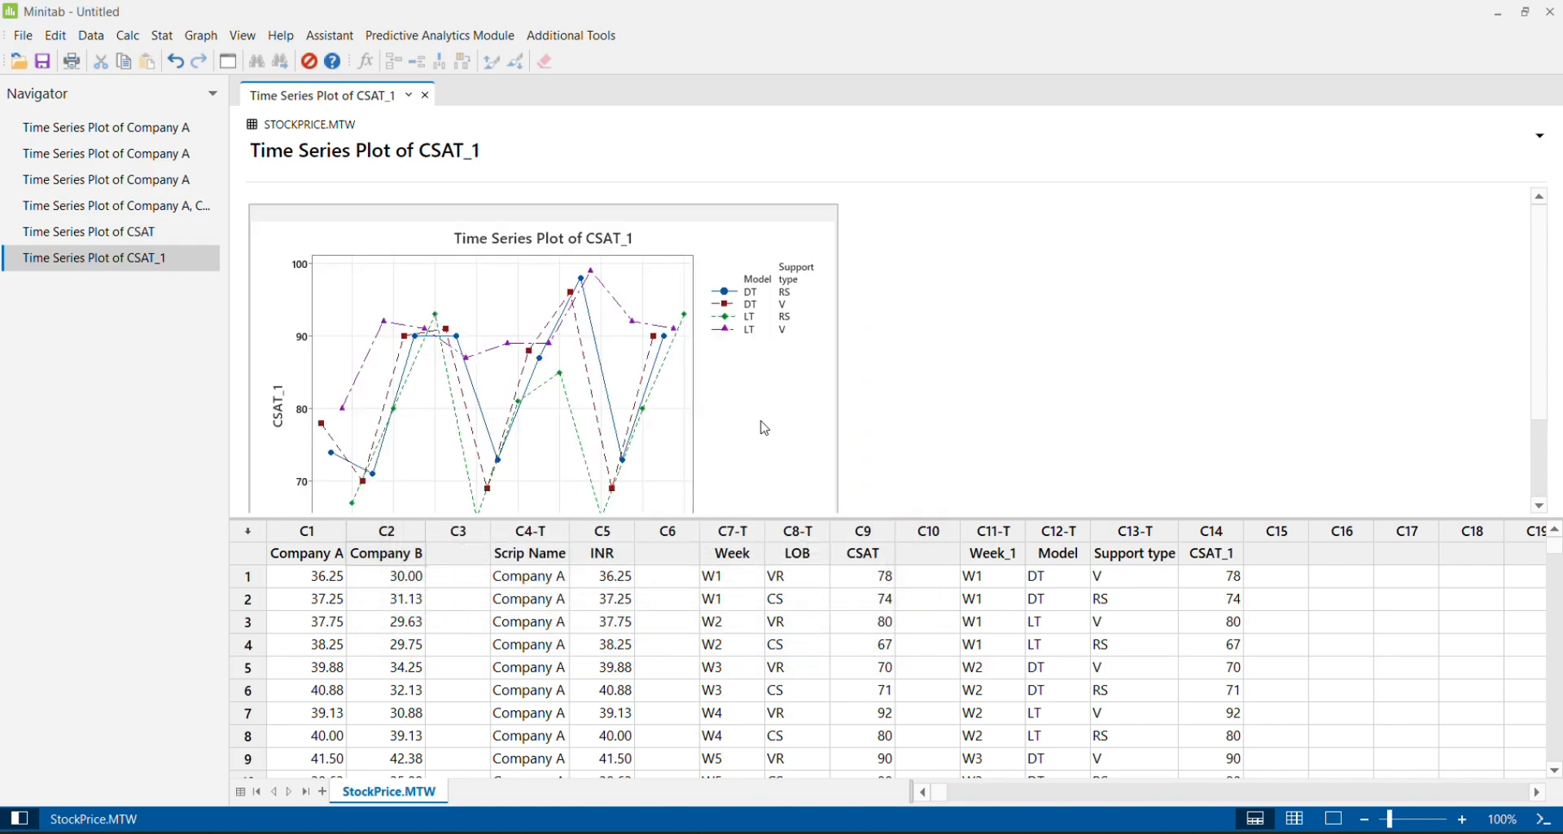
double_click(766, 427)
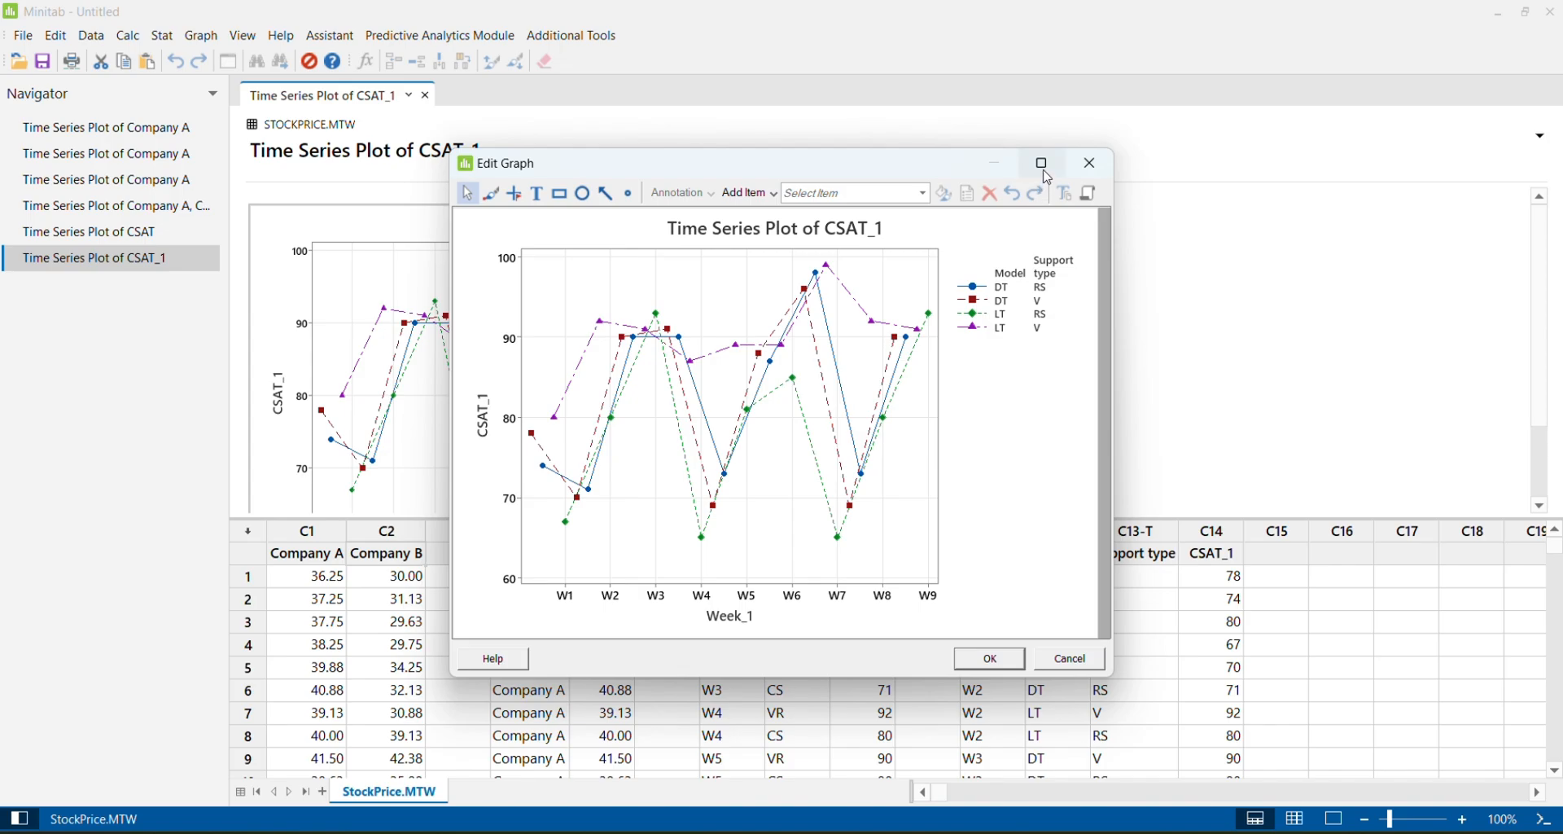
click(1044, 167)
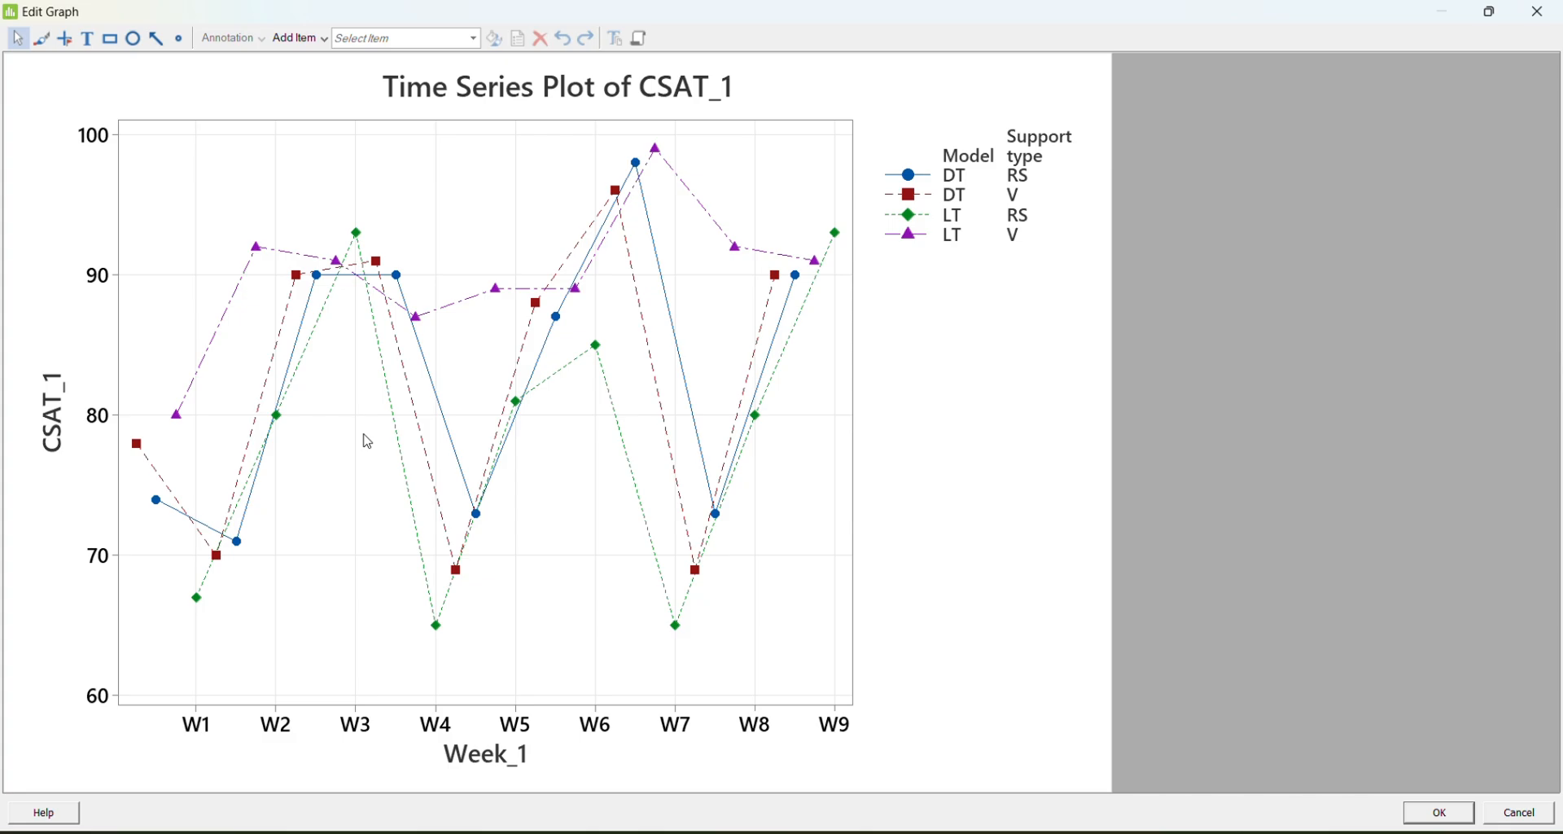
click(1537, 13)
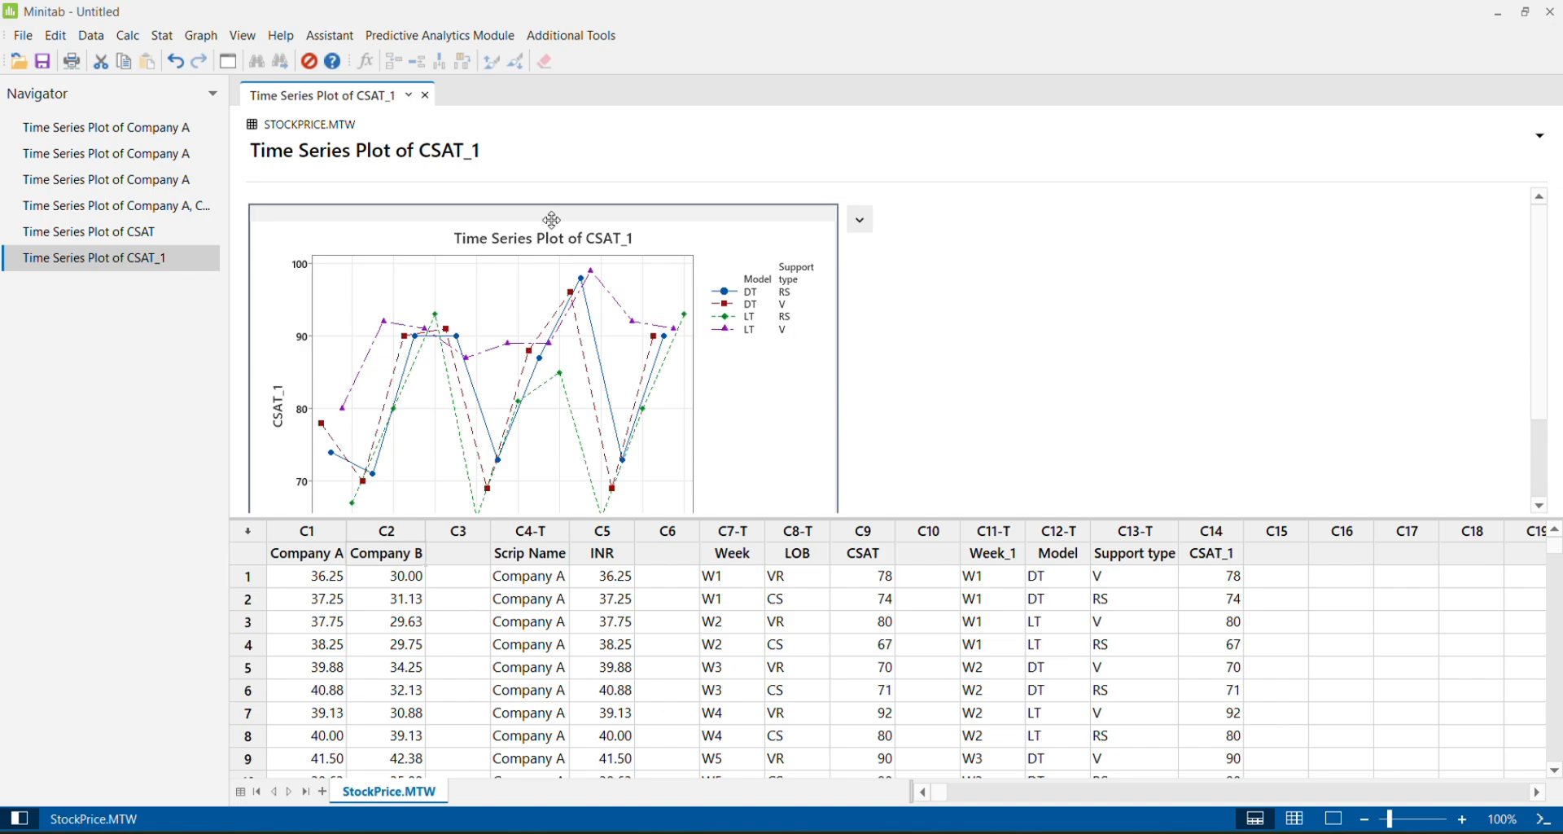
Open the time series plot gallery to review the simple, multiple and grouped plot types
click(201, 38)
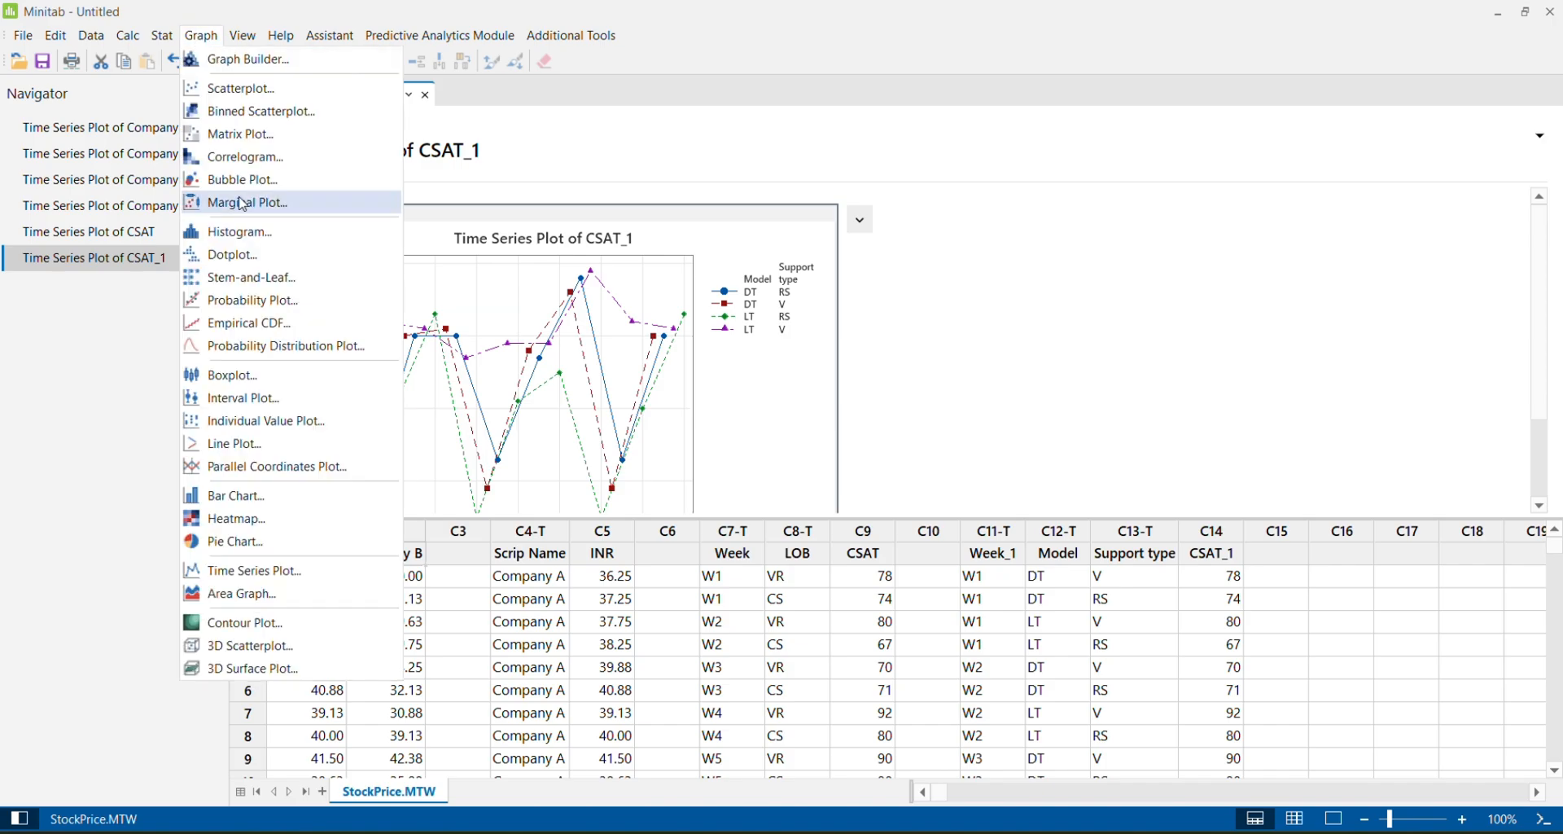
click(292, 574)
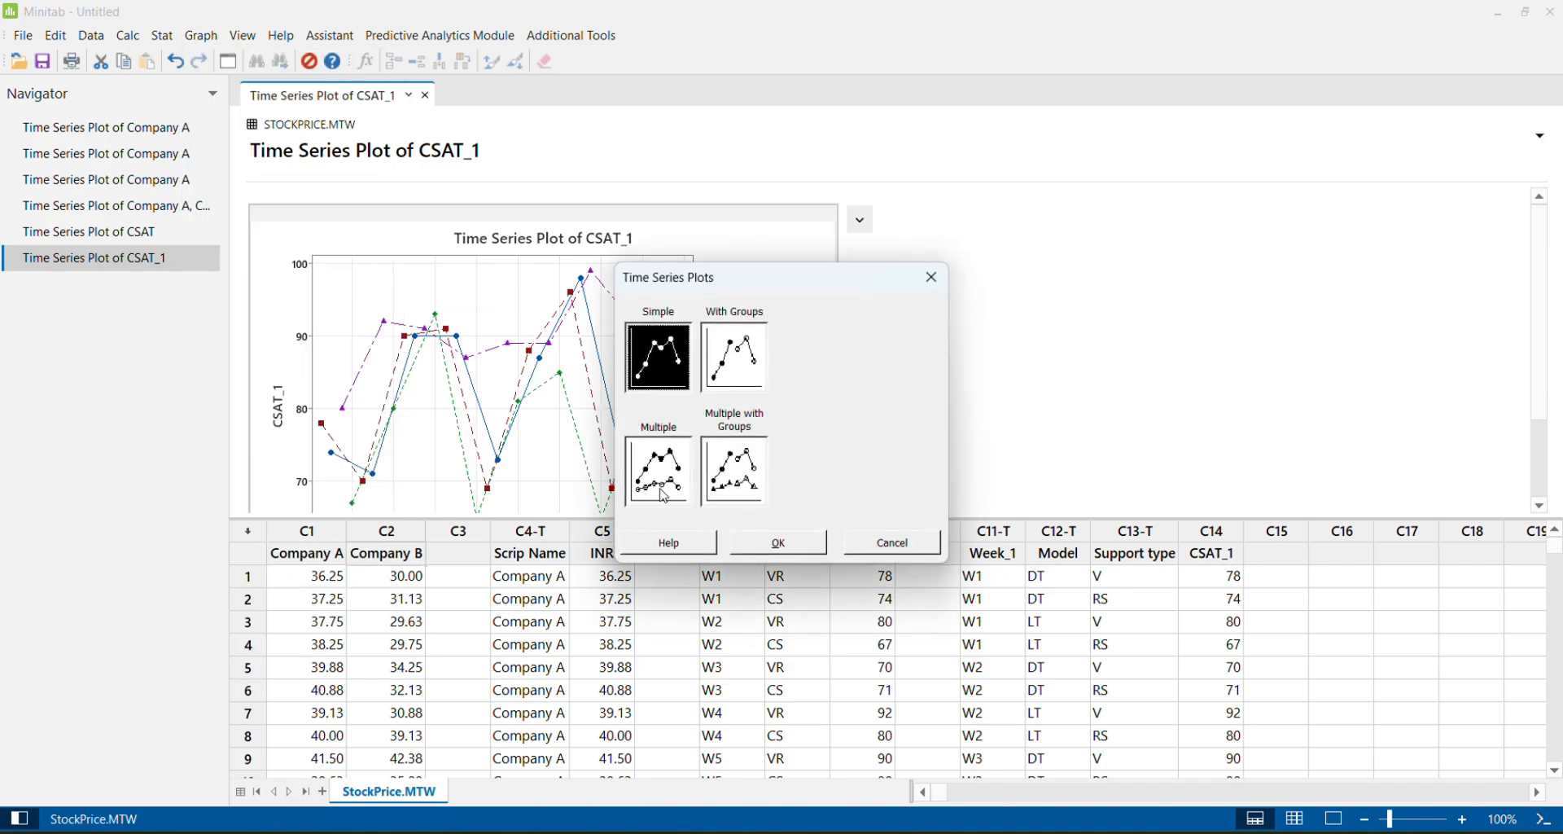